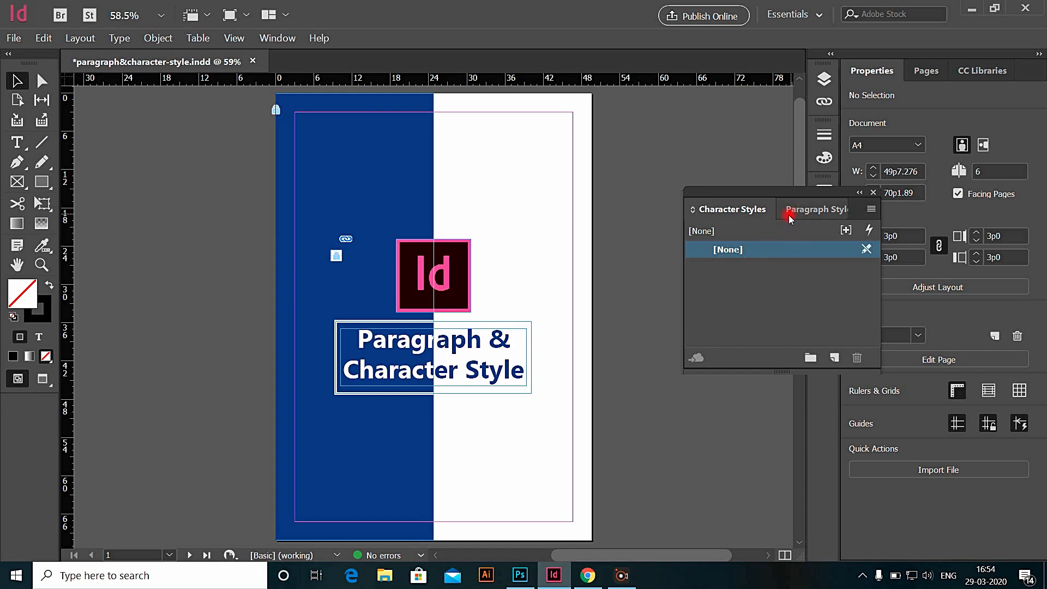
Examine the document's character style and paragraph style lists, and close them
click(812, 215)
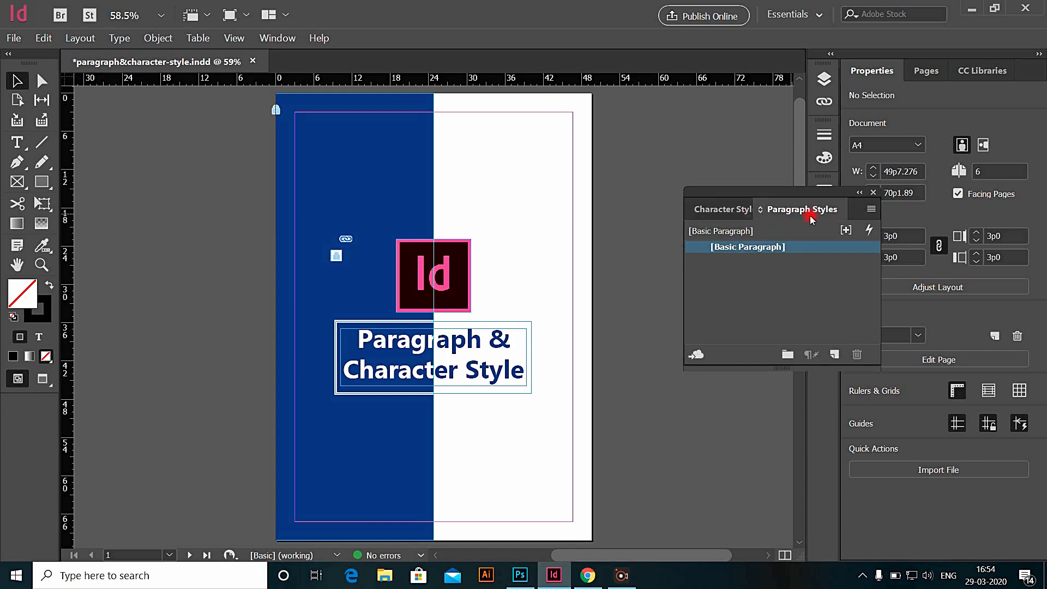
click(728, 210)
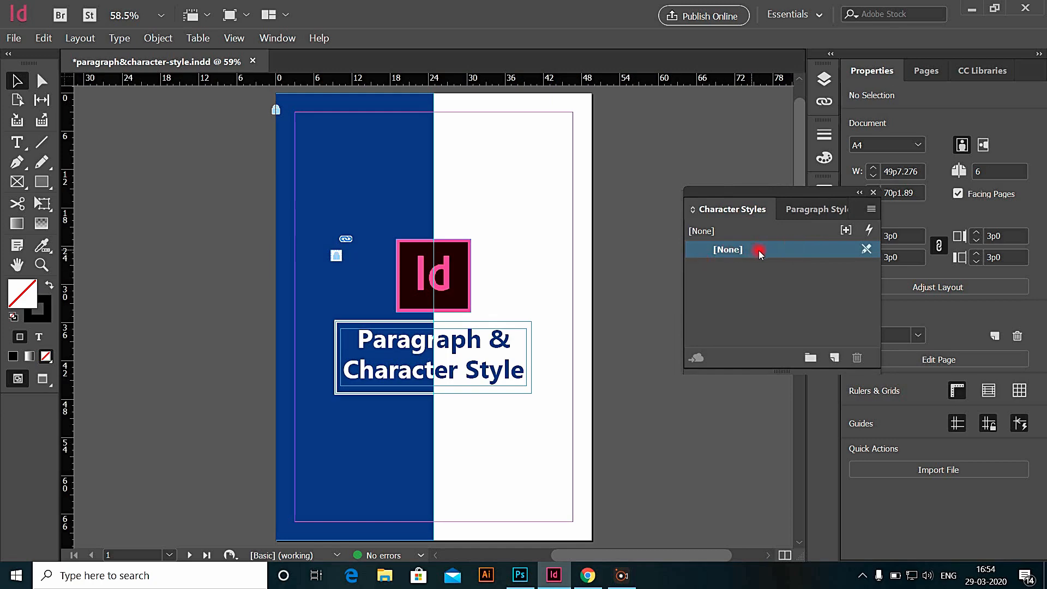
click(803, 210)
click(812, 210)
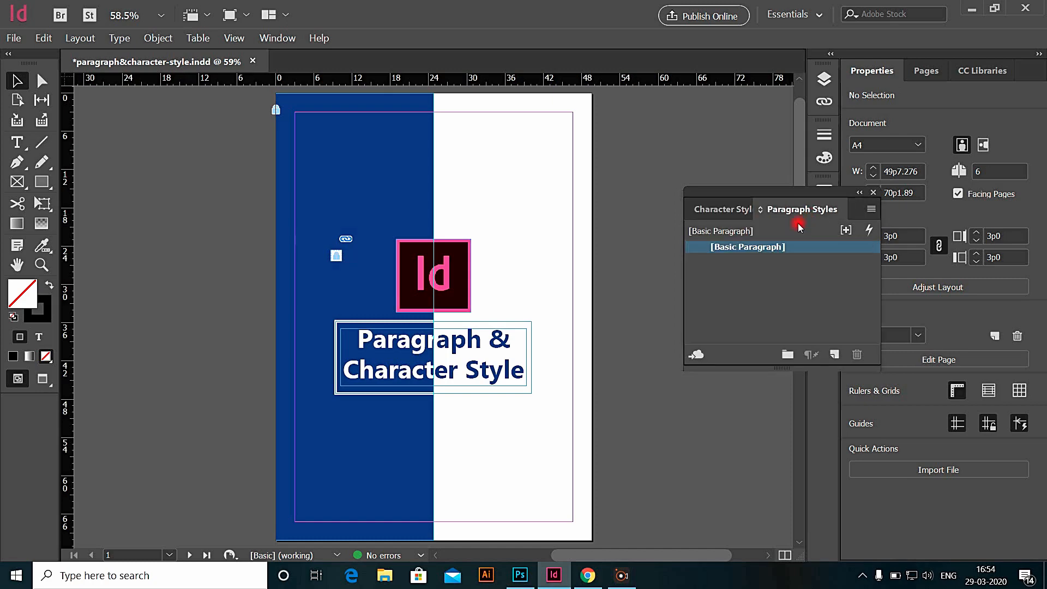
click(727, 210)
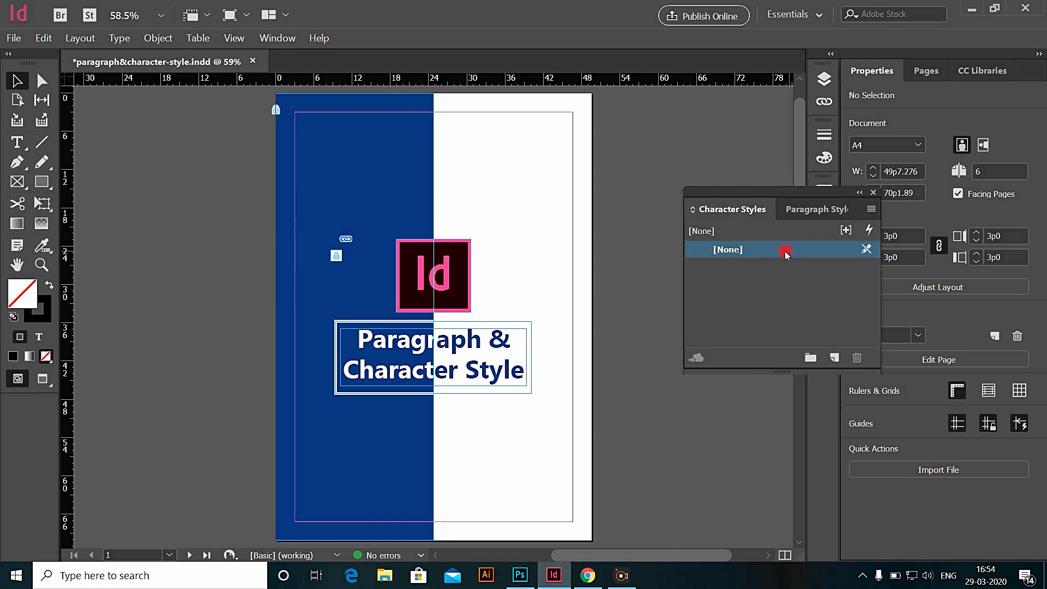
click(804, 211)
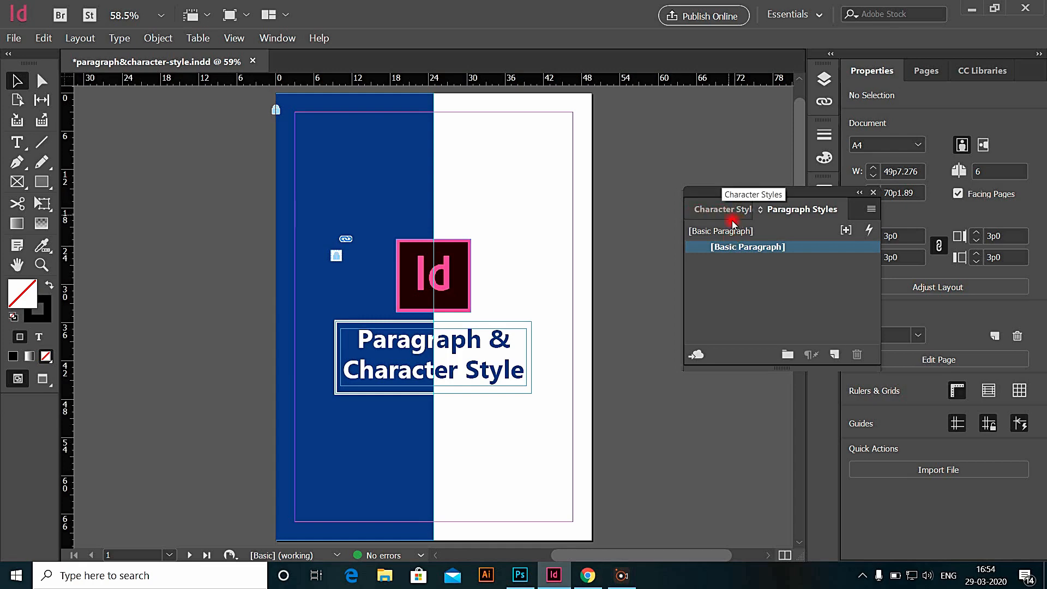
click(873, 193)
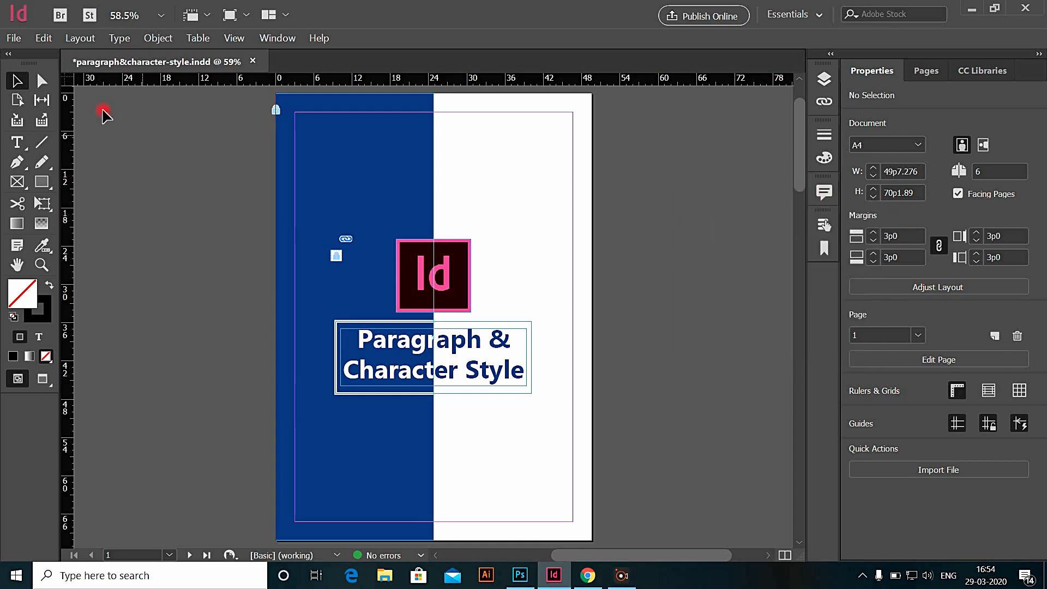
Create a new character style and name it Heading1
click(120, 38)
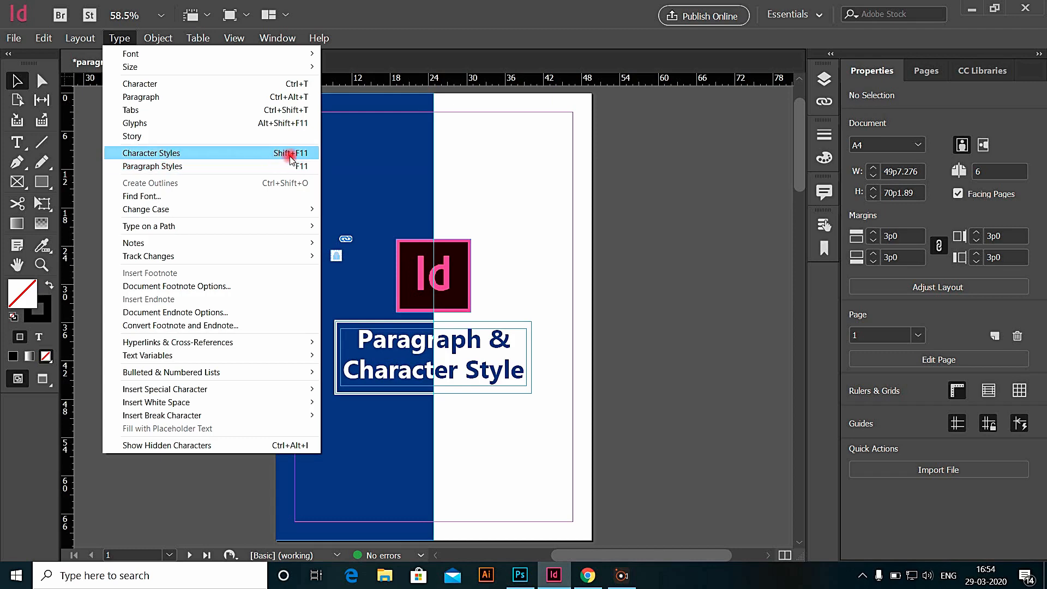
click(155, 157)
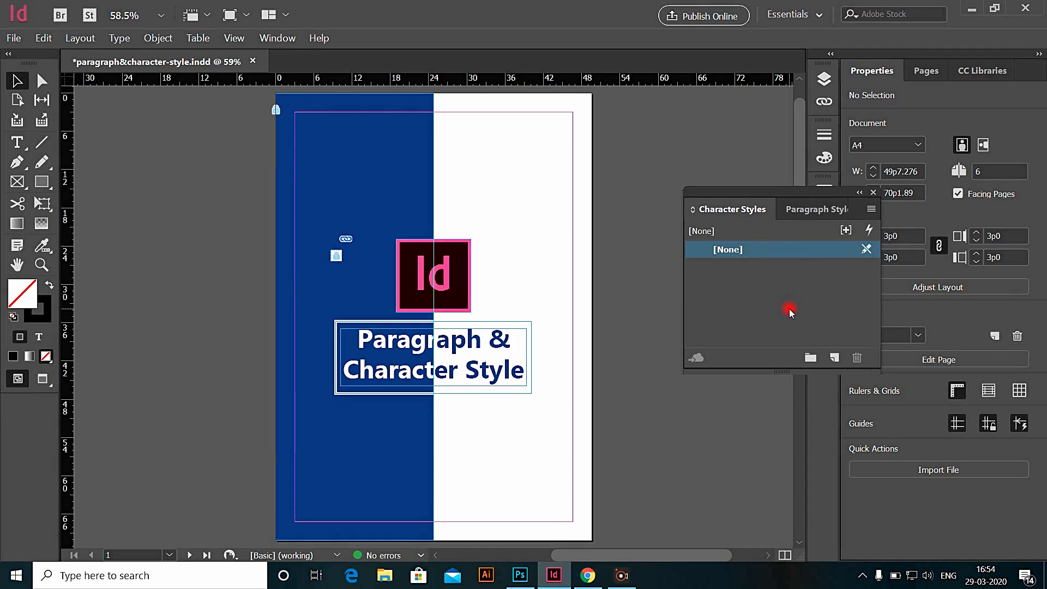
click(834, 359)
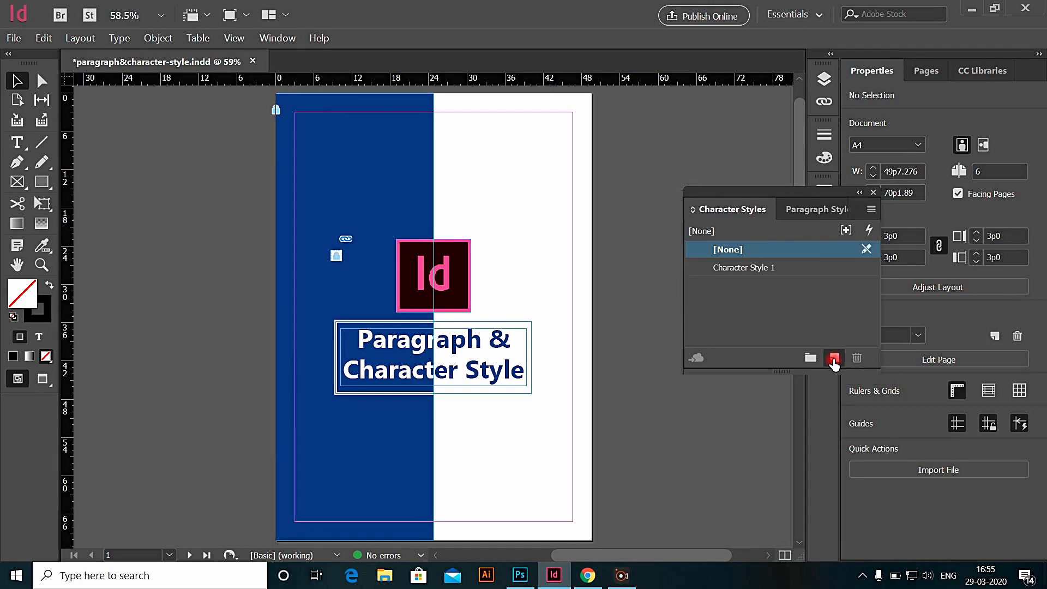
click(731, 270)
click(727, 267)
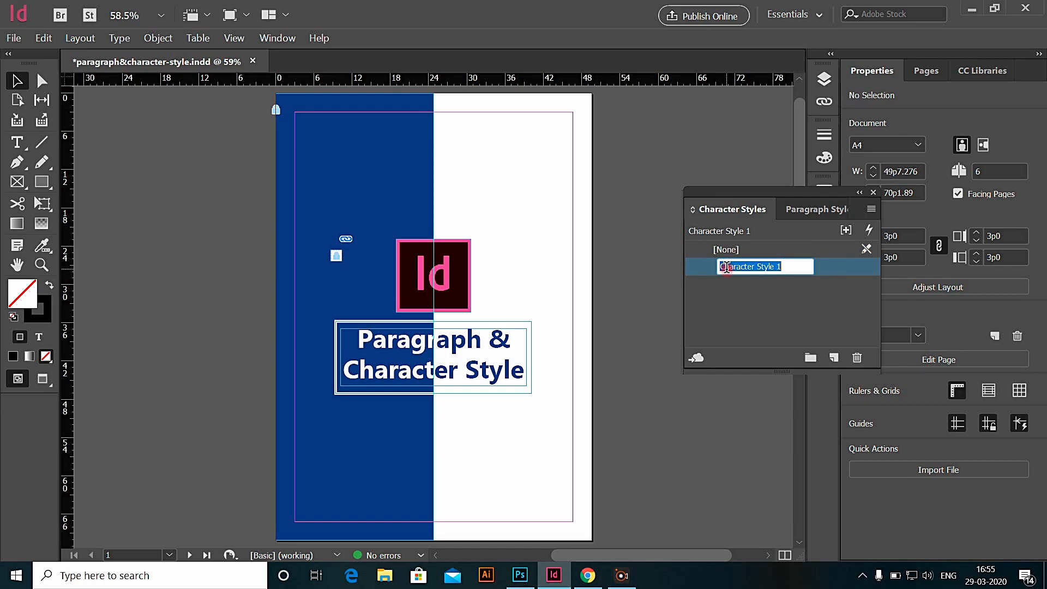
text(Heading1)
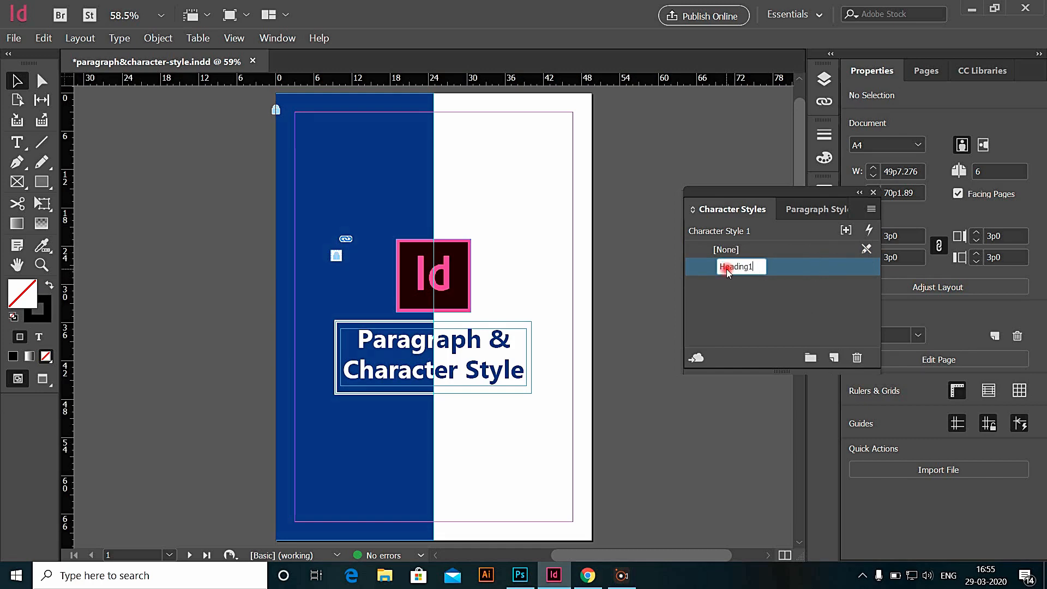
click(773, 272)
Set the Heading1 character style's font family to Arial and its font style to Bold
double_click(698, 267)
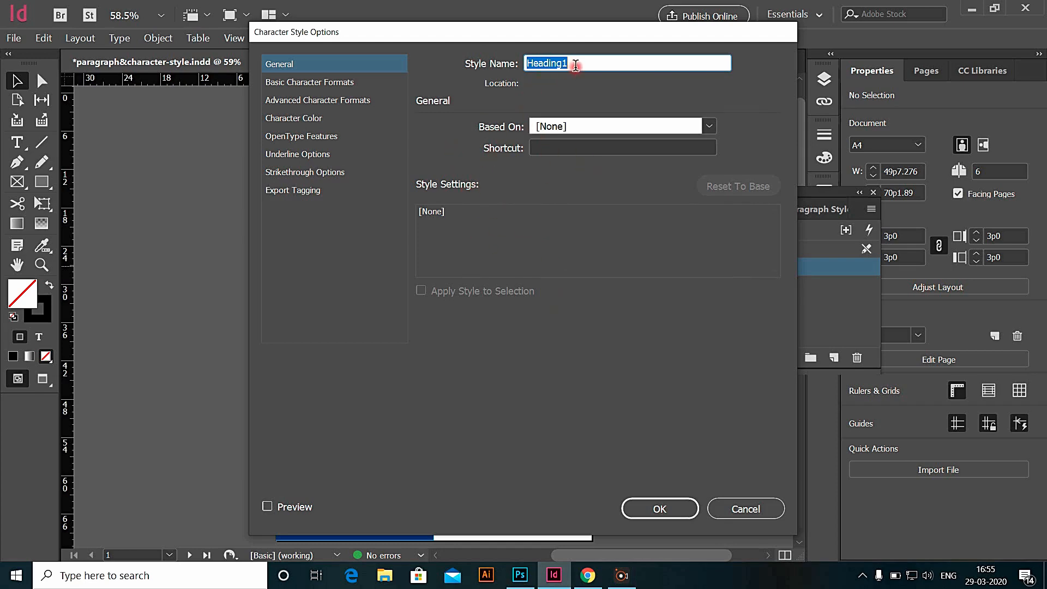
click(709, 127)
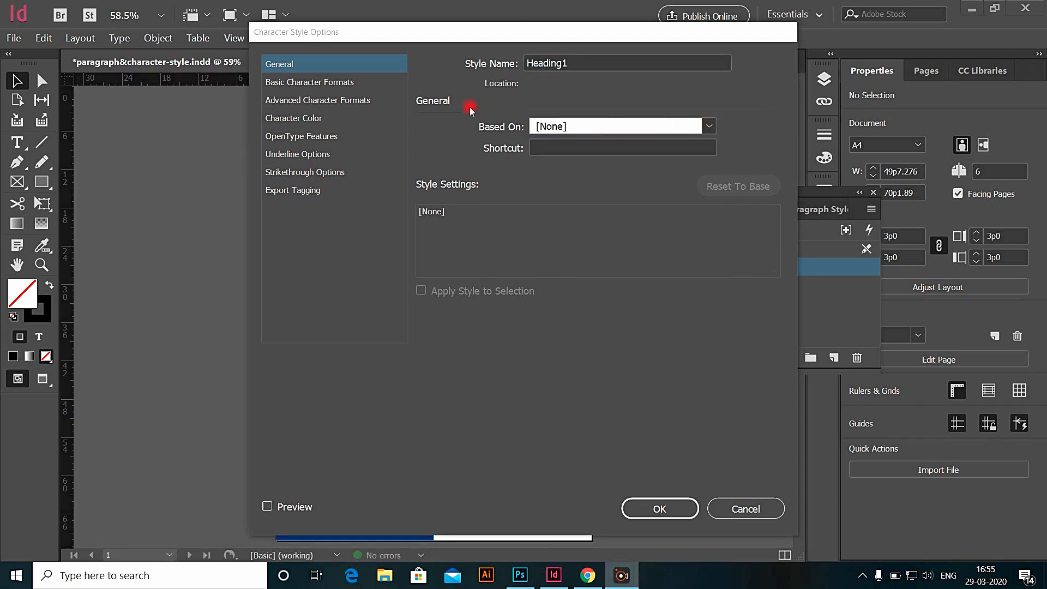
click(321, 83)
click(321, 83)
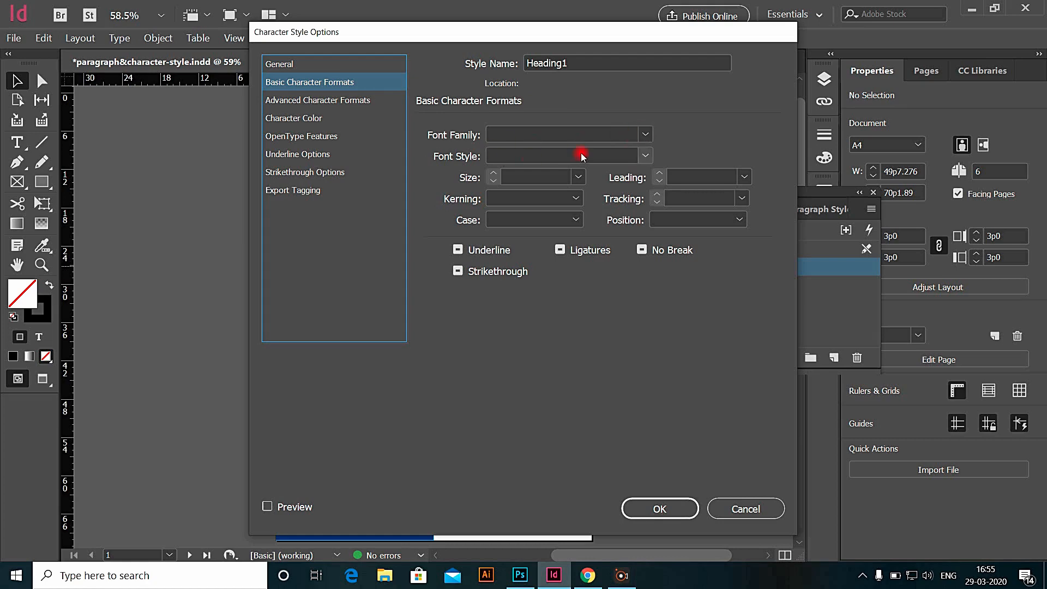
click(643, 134)
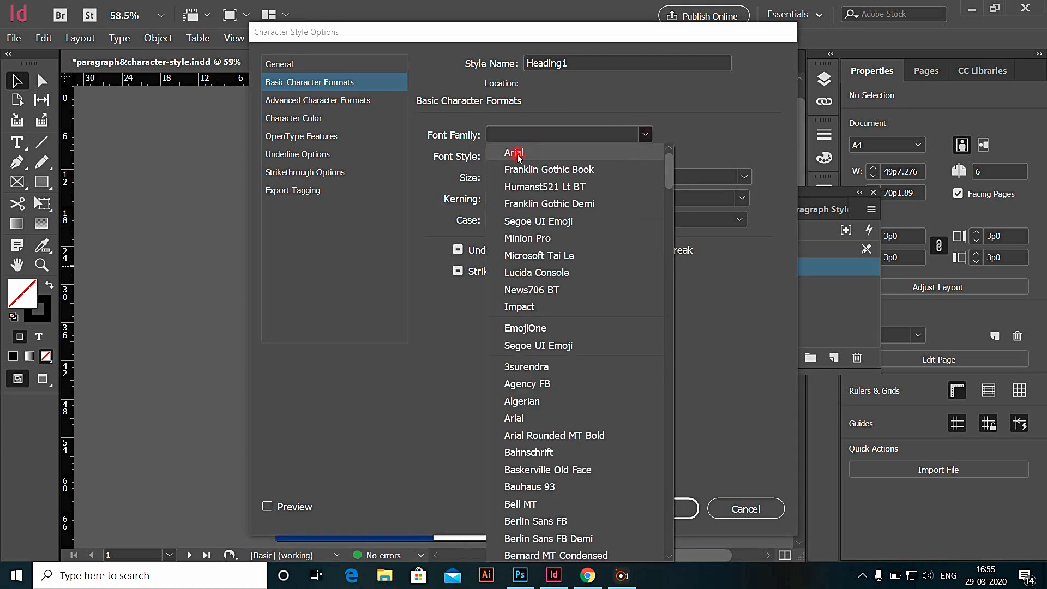
click(546, 152)
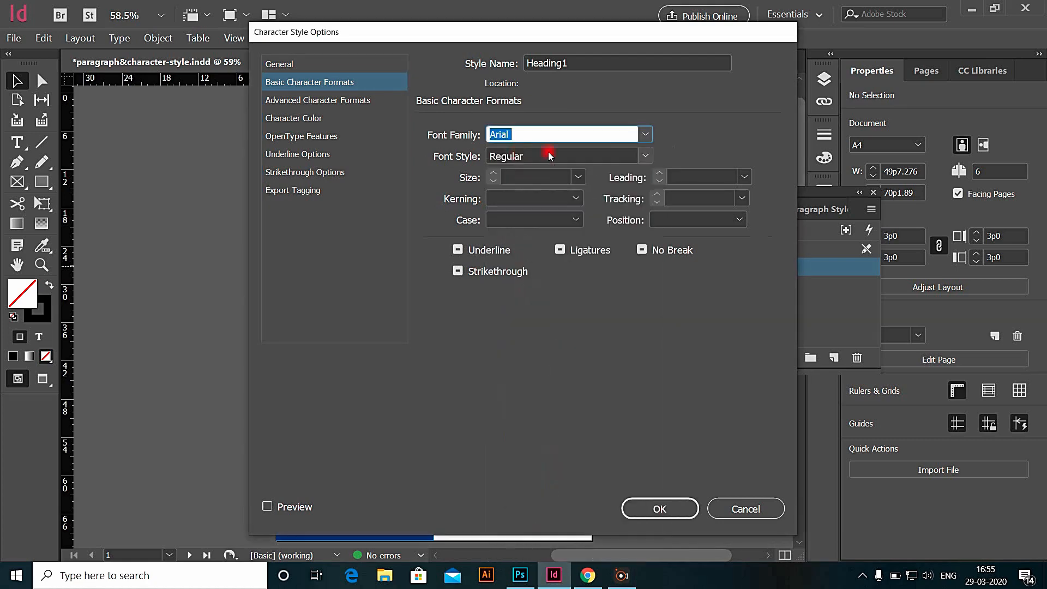
click(645, 156)
click(516, 277)
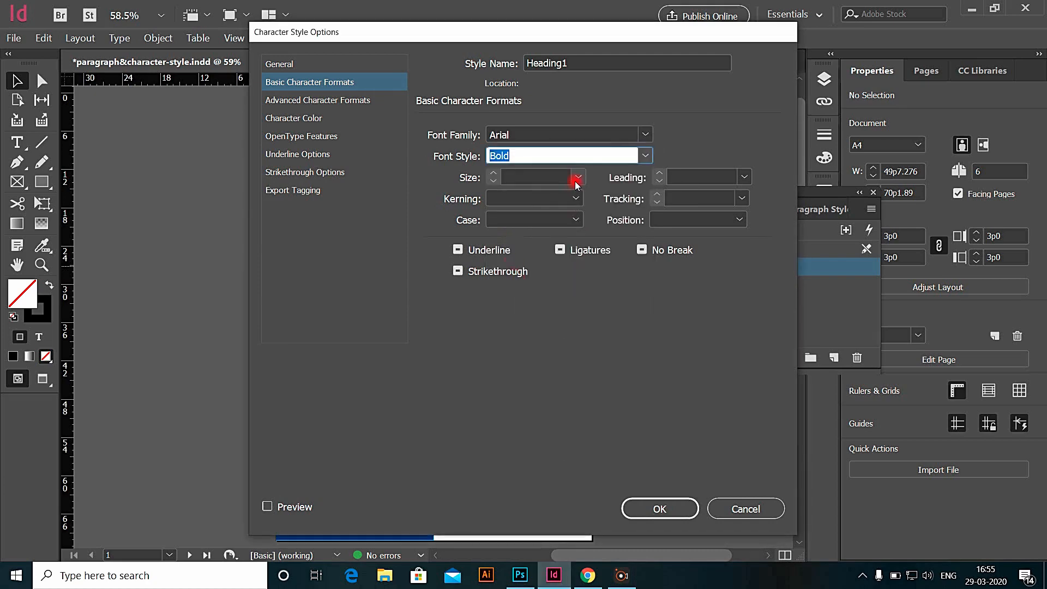
Set the Heading1 style's size to 24 pt and its case to Small Caps
click(578, 176)
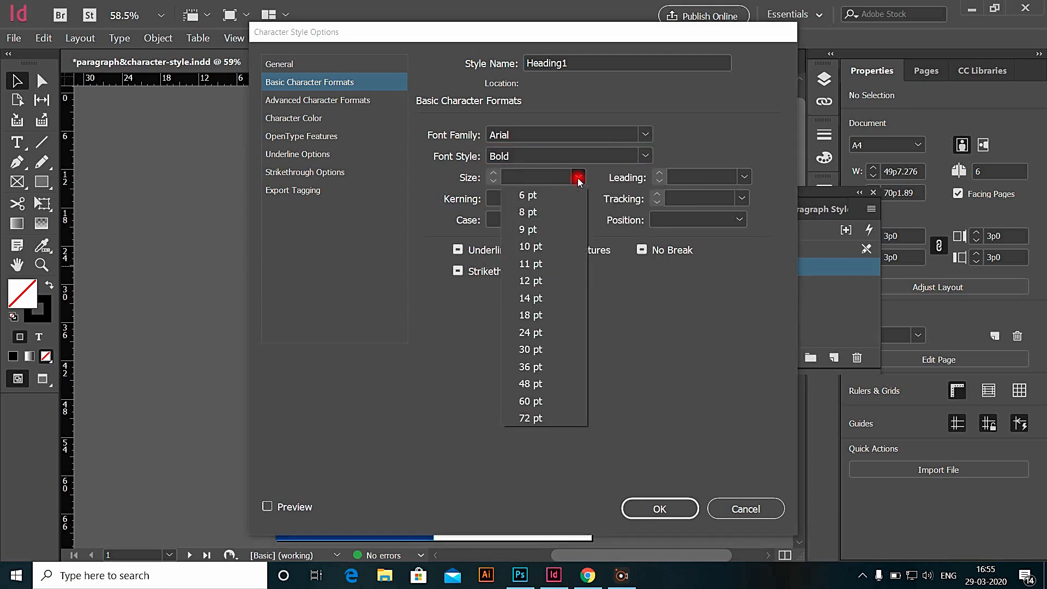
click(531, 333)
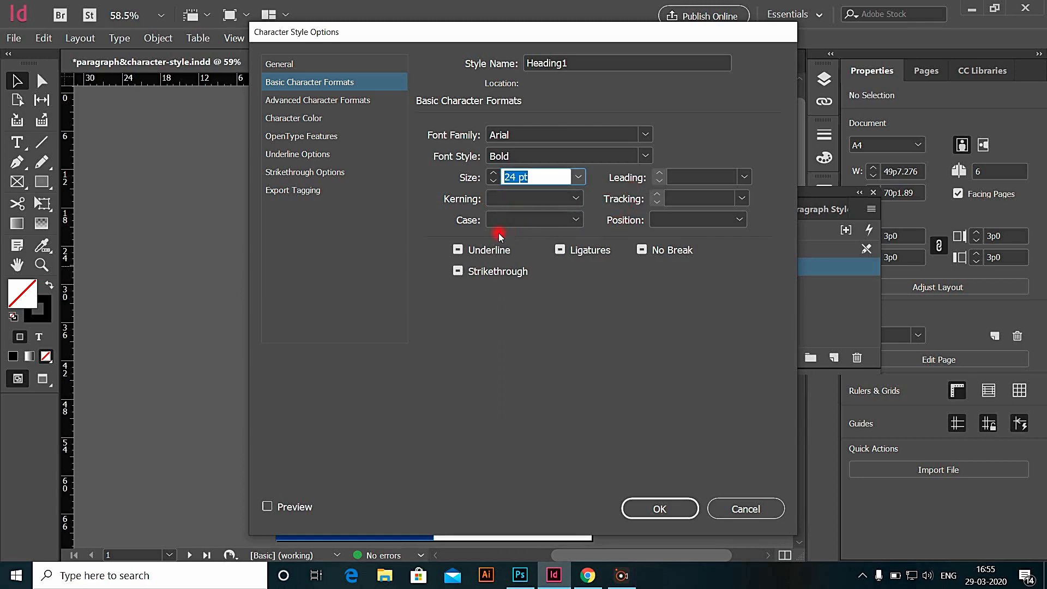
click(577, 220)
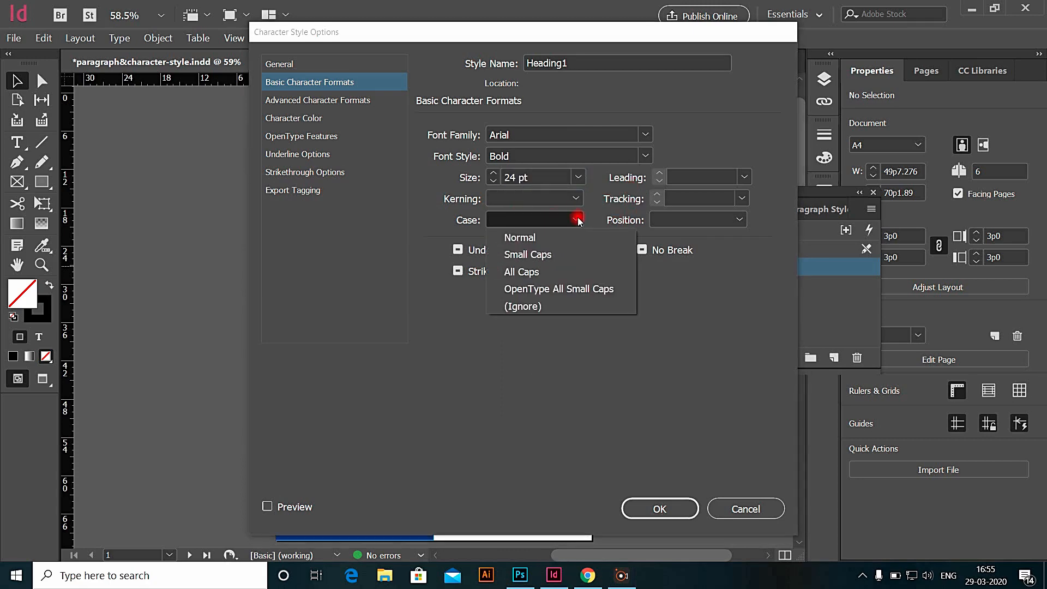
click(538, 254)
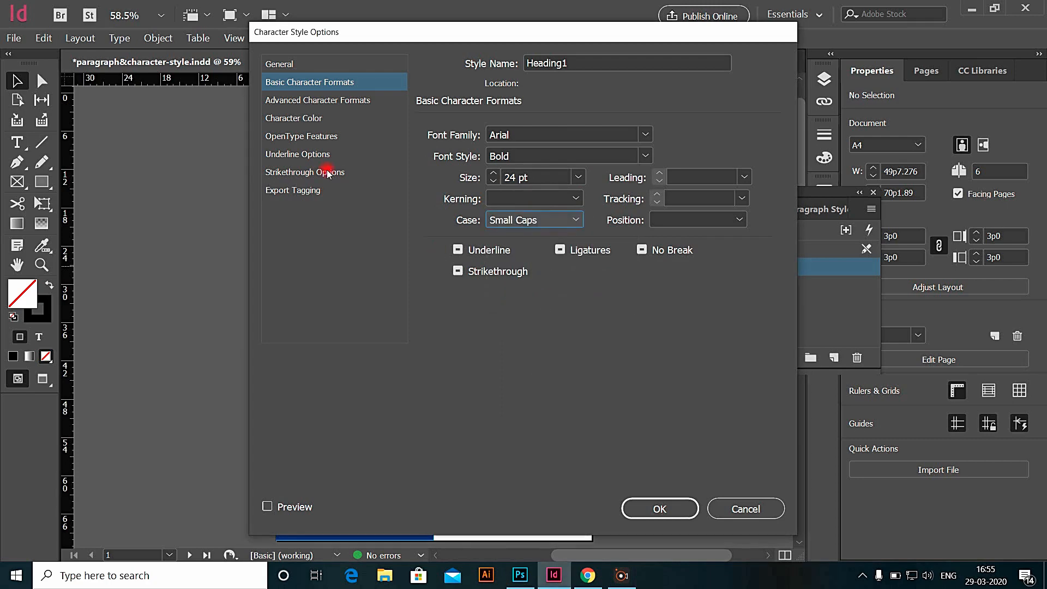
Set the Heading1 style's character fill color to the blue swatch C=100 M=90 Y=10 K=0
click(297, 102)
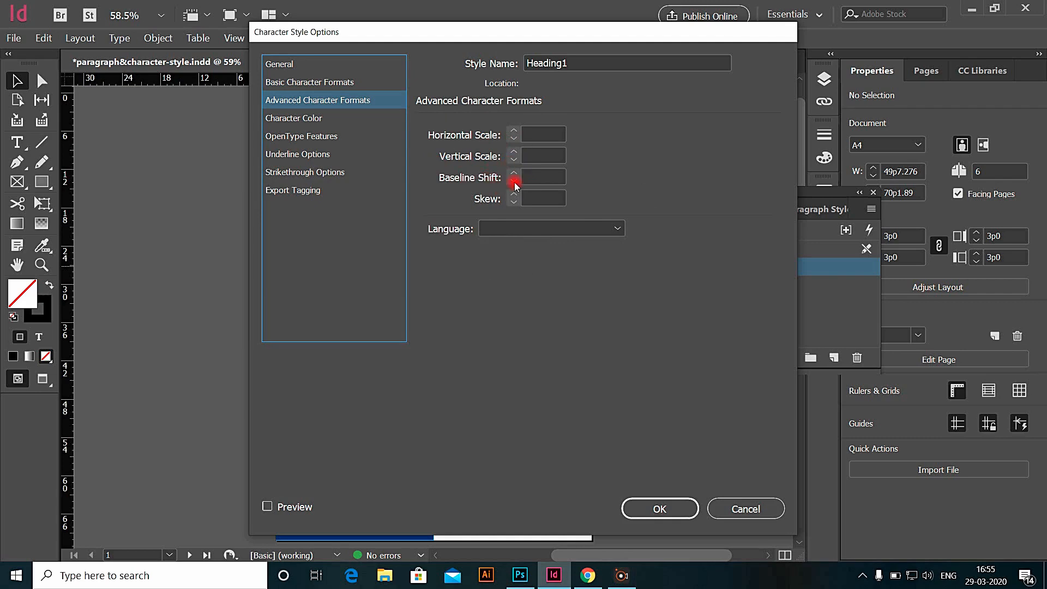
click(292, 120)
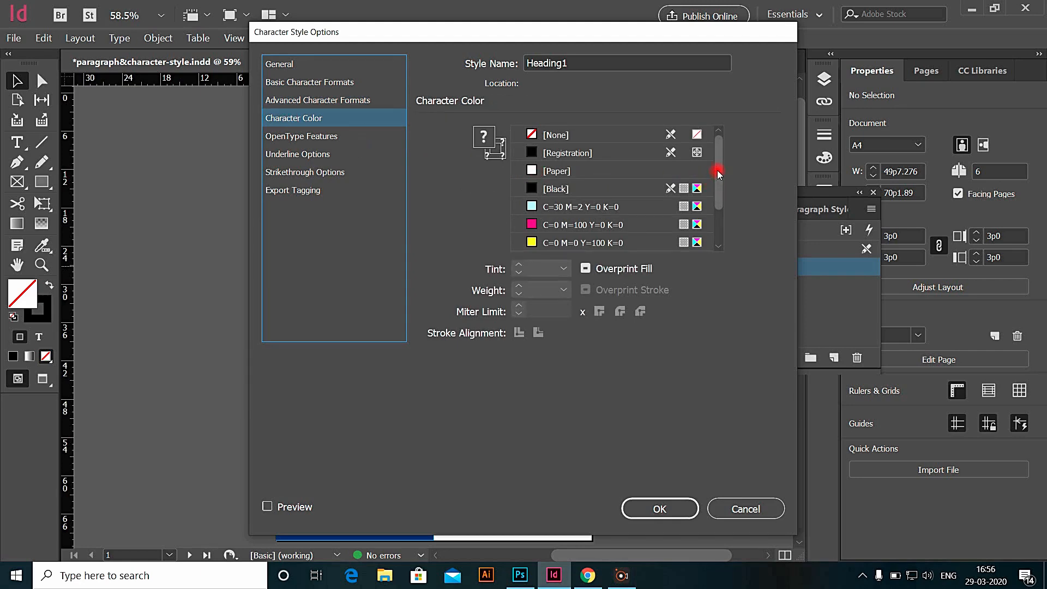
drag(718, 188, 720, 224)
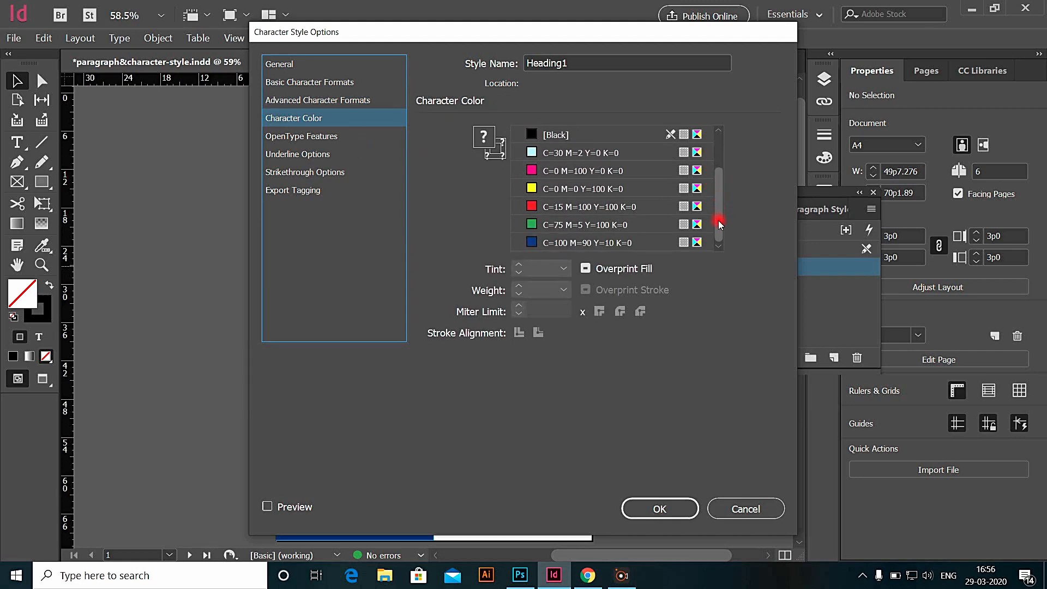
click(576, 242)
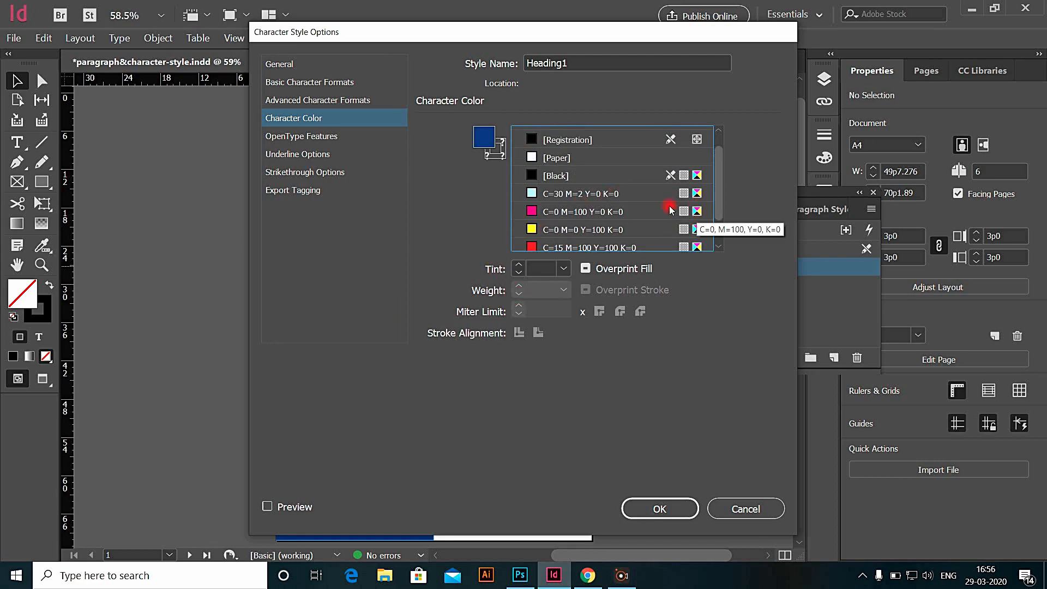
Examine the Heading1 style's OpenType, underline, strikethrough and export tagging settings, including the underline types and strikethrough weights
click(284, 141)
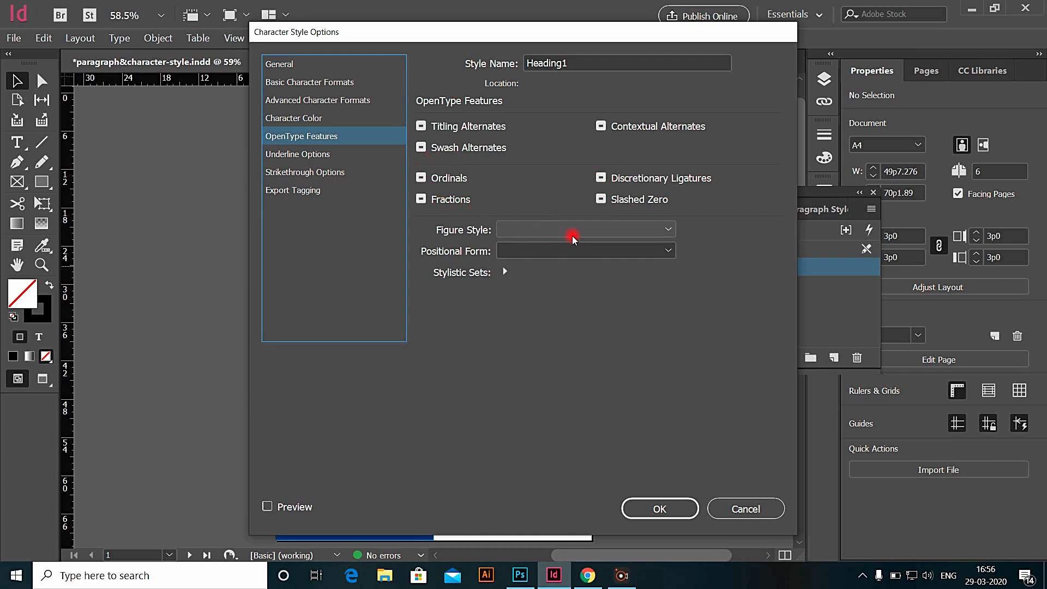
click(300, 155)
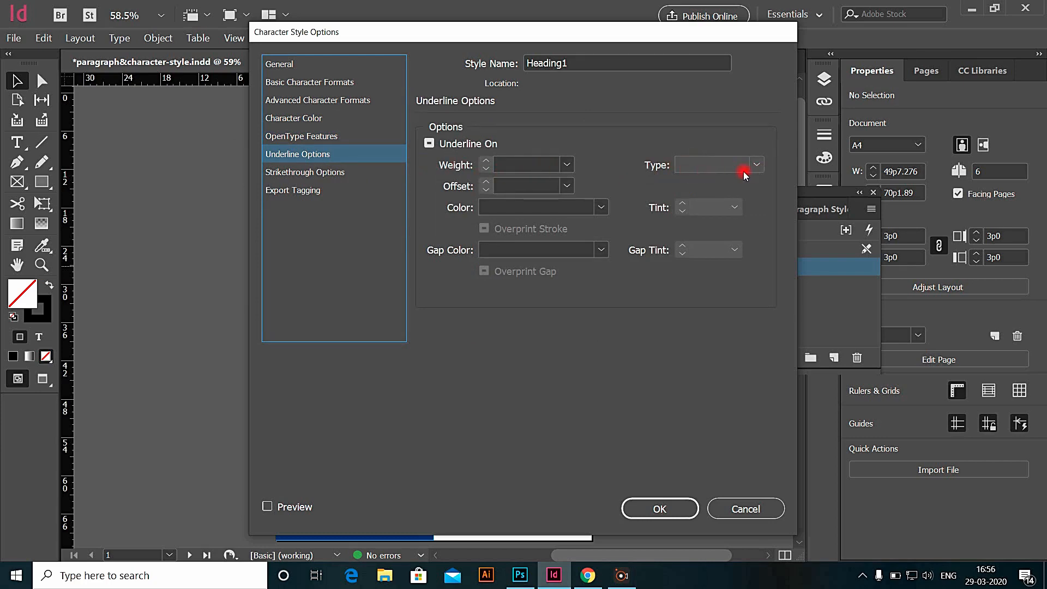
click(758, 164)
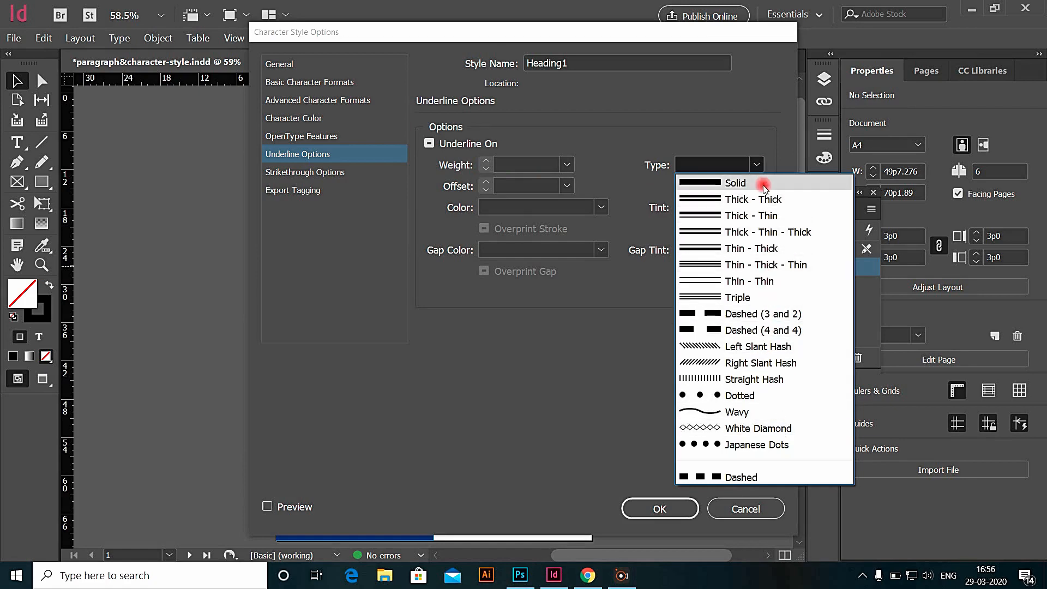
click(757, 164)
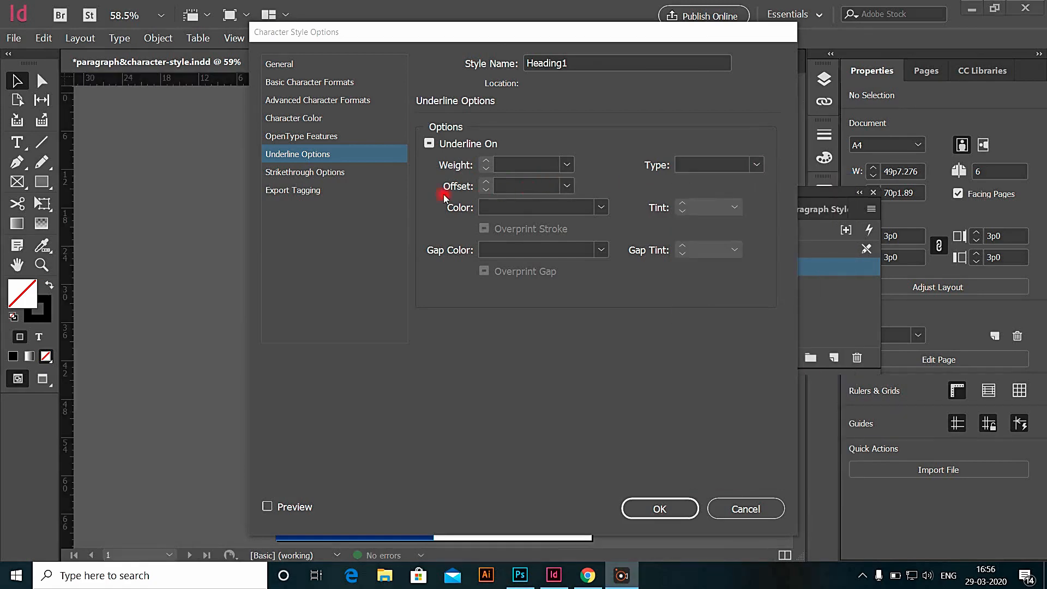
click(334, 173)
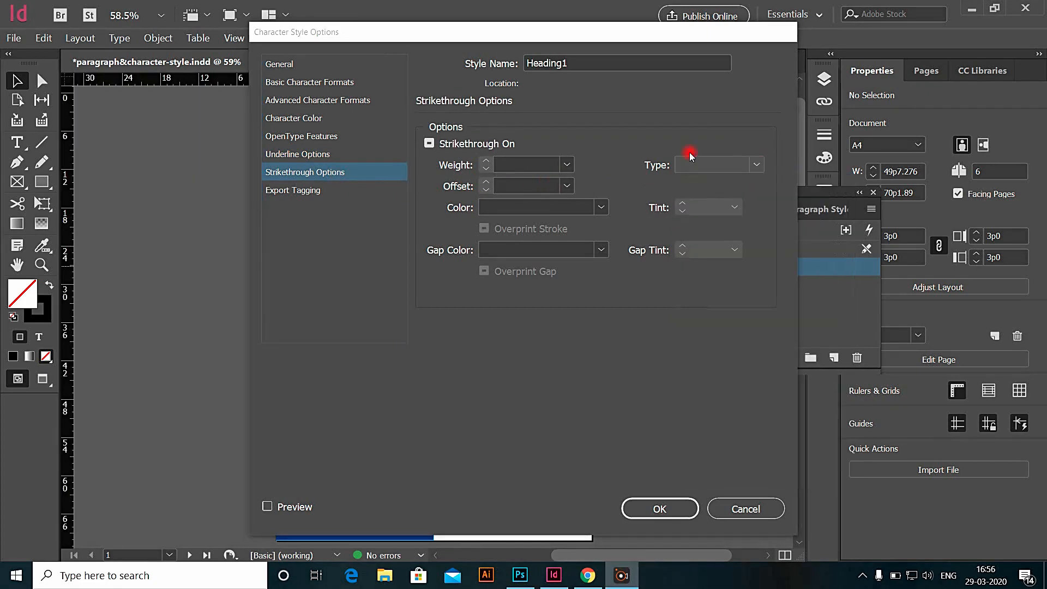
click(567, 166)
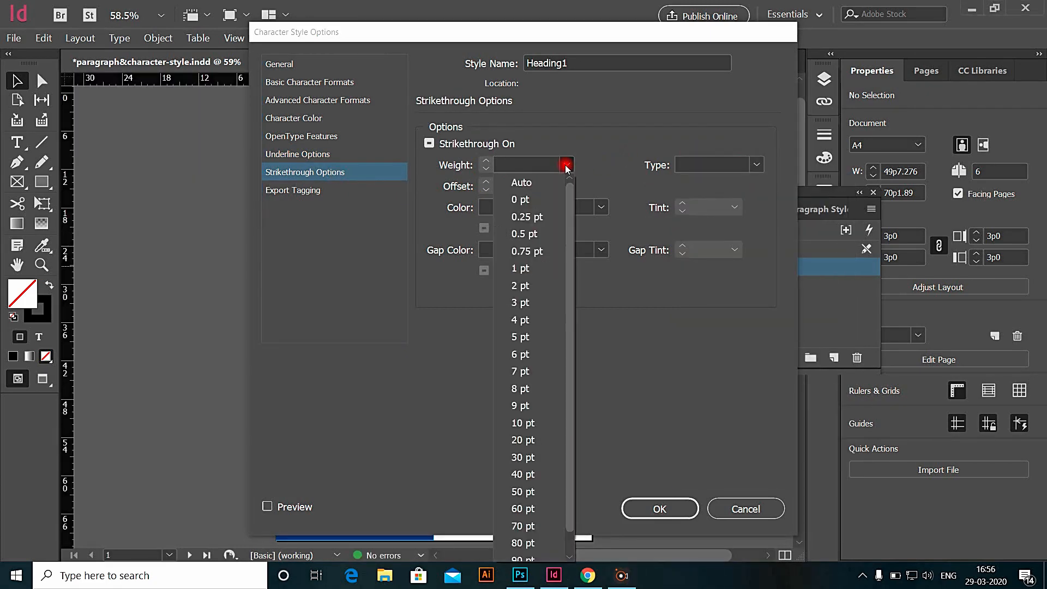
click(567, 165)
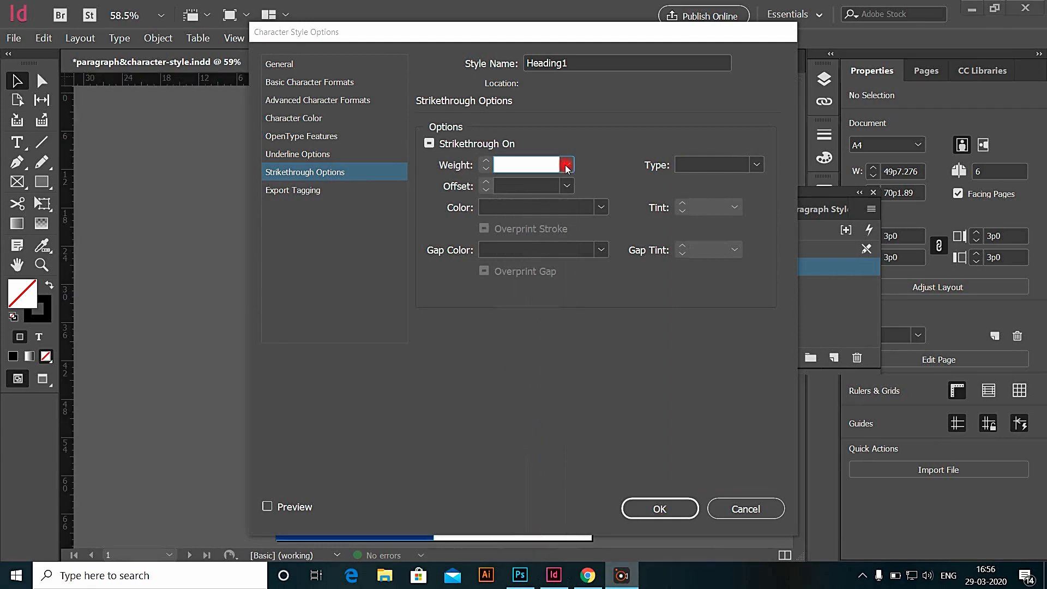
click(305, 197)
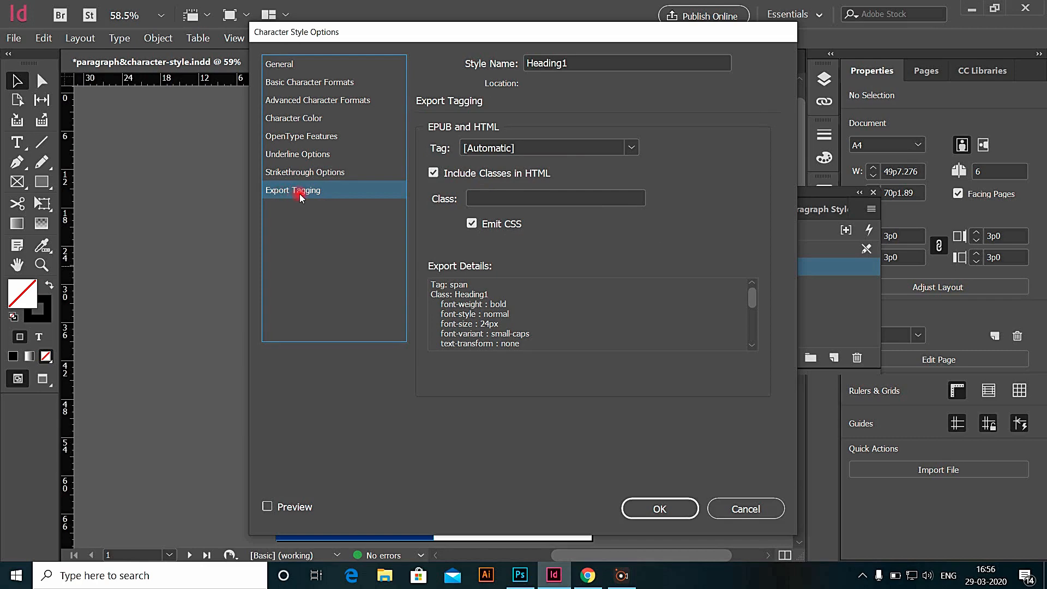
Review the Heading1 style's general and basic character format settings and save the style options
click(281, 65)
click(306, 83)
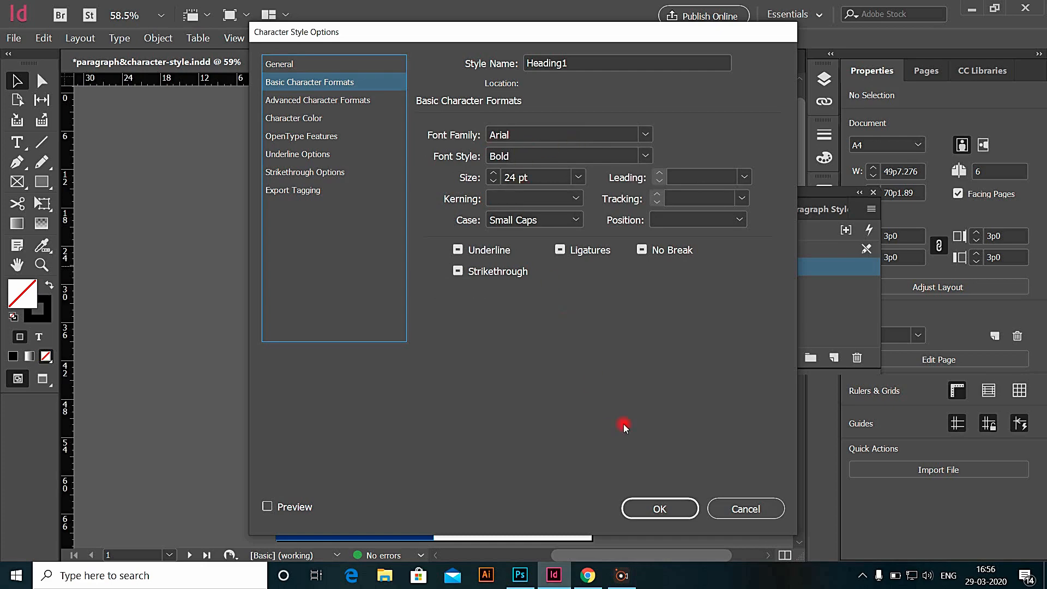
click(656, 510)
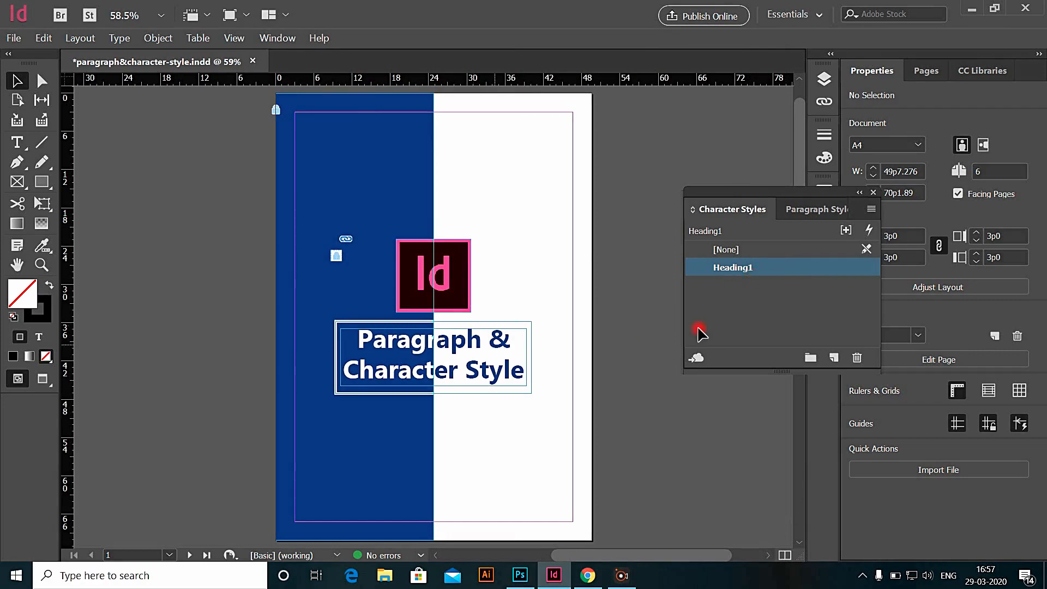
Apply the Heading1 character style to the title "About character and paragraph styles" on page 2
scroll(393, 397, down, 15)
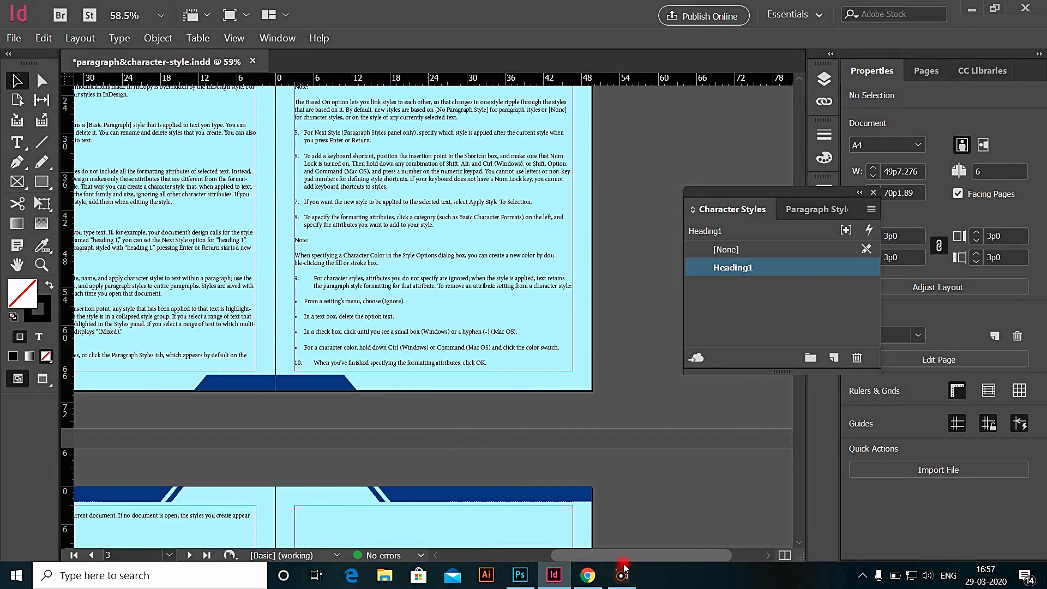
drag(565, 558, 504, 552)
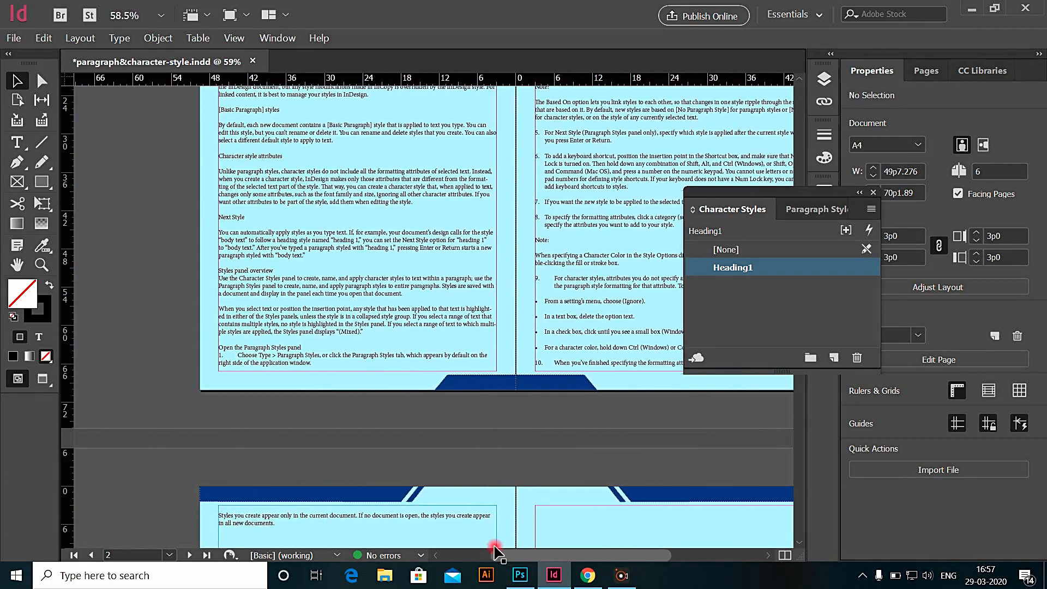
scroll(394, 308, up, 2)
scroll(394, 308, up, 3)
click(17, 143)
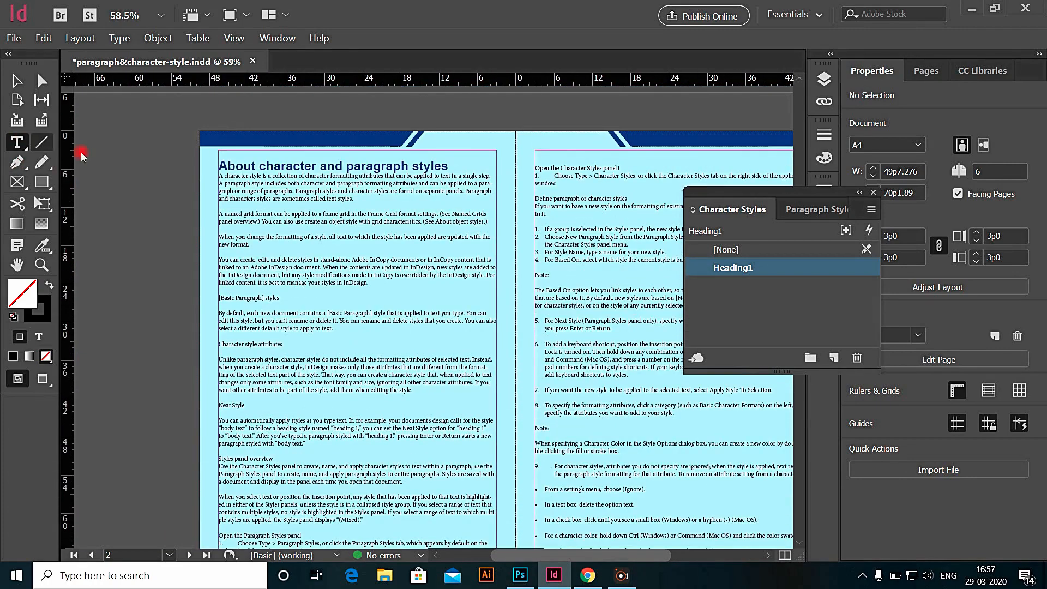
click(289, 163)
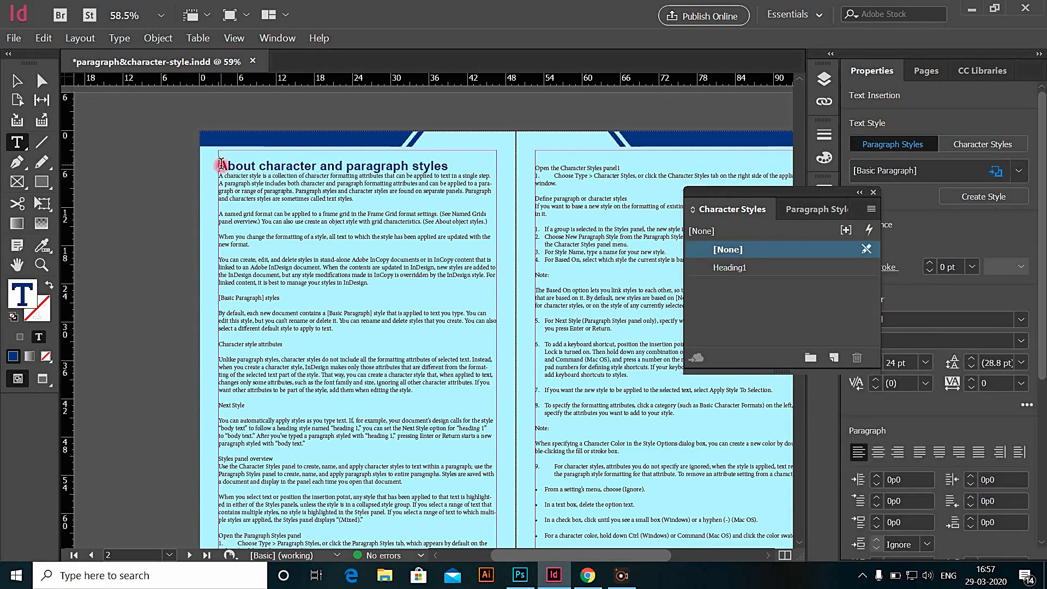
drag(219, 164, 450, 165)
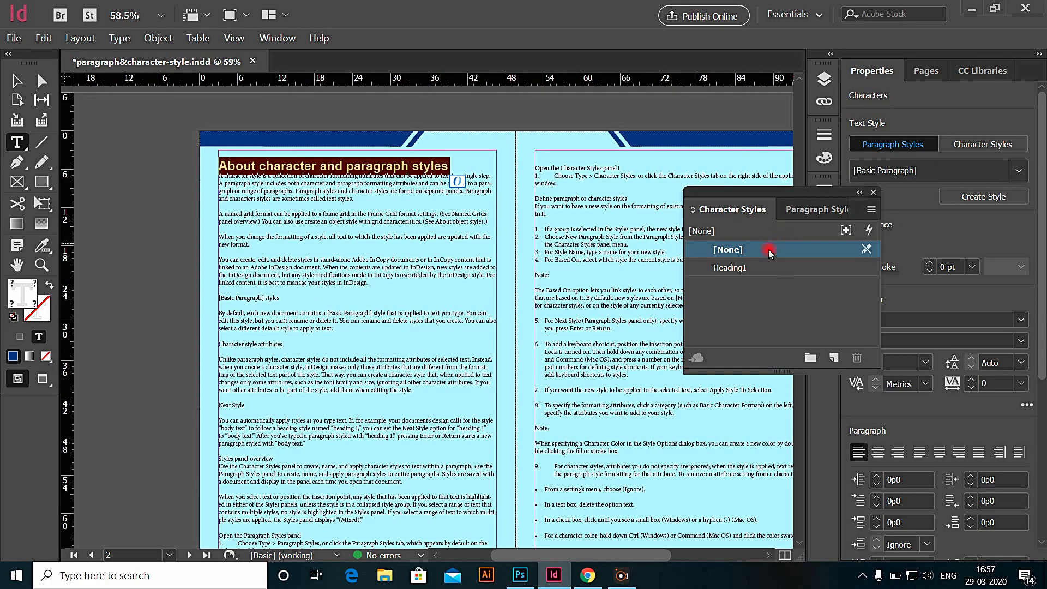
click(731, 268)
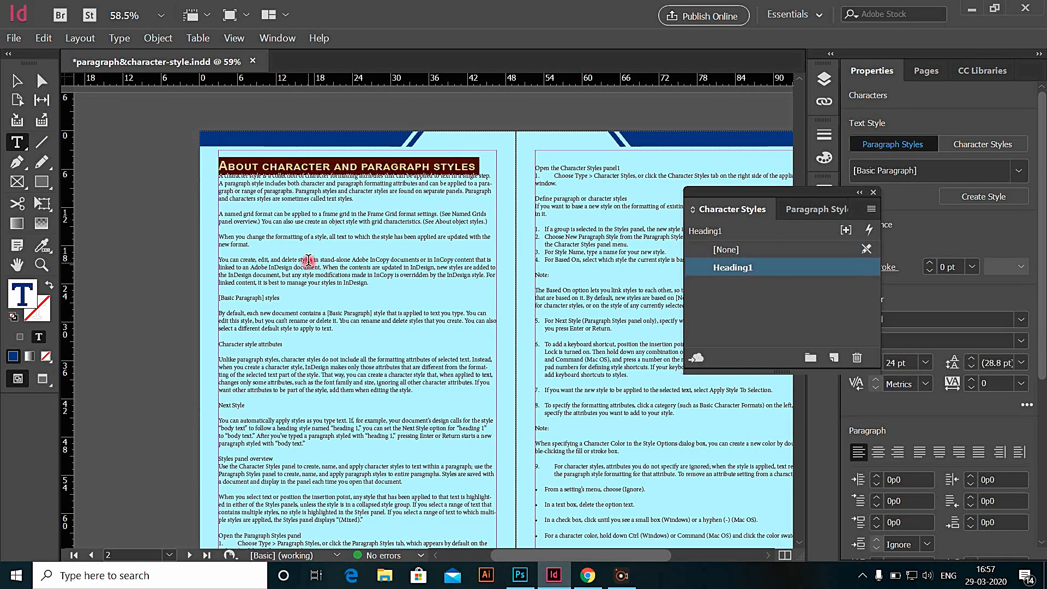
click(303, 226)
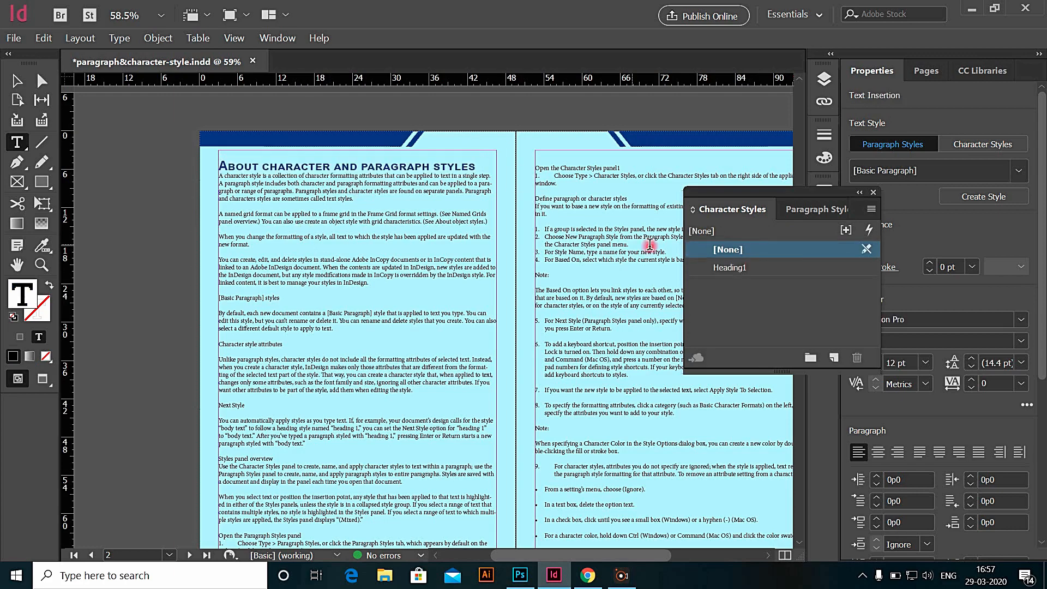
Create a new character style and name it Heading2
scroll(402, 268, down, 2)
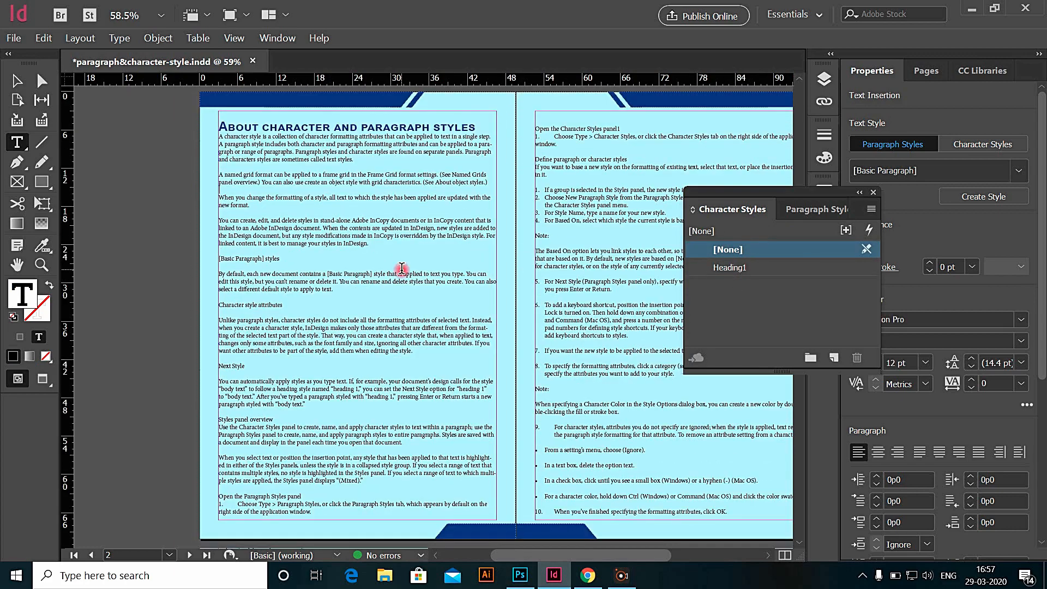
click(753, 269)
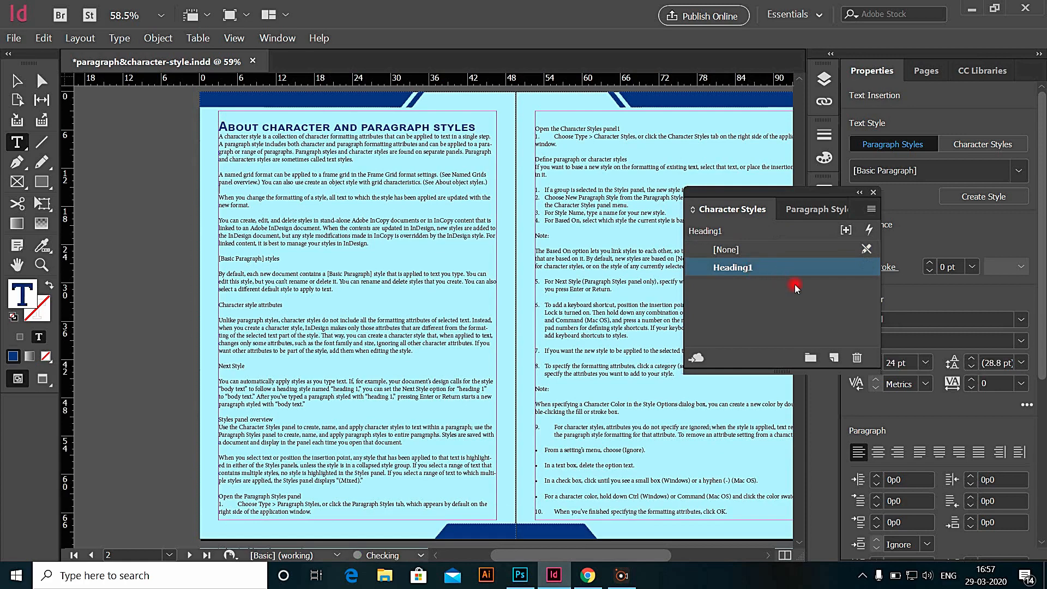
click(342, 227)
click(843, 363)
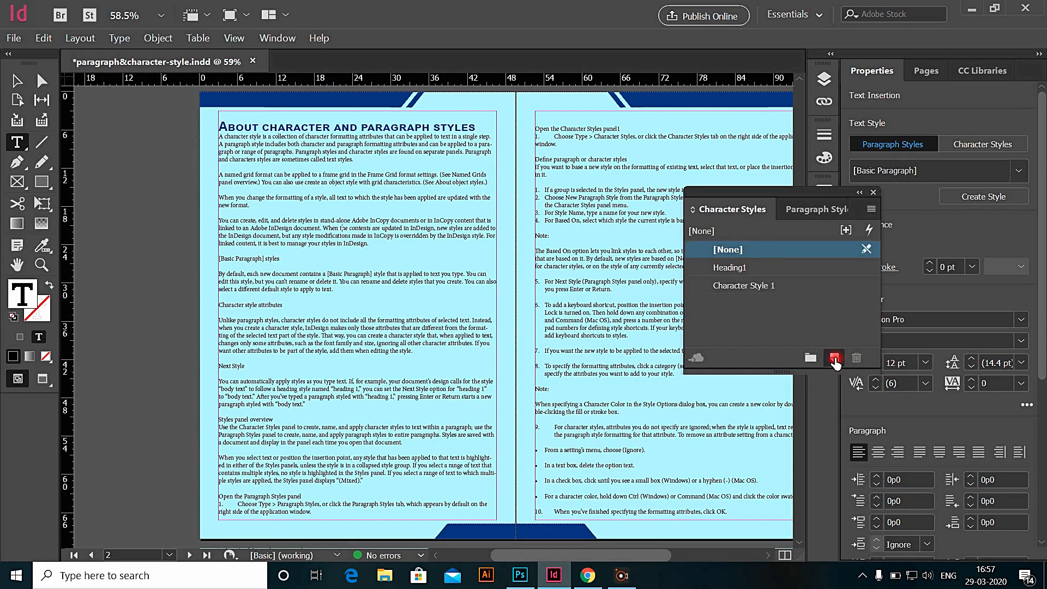
double_click(740, 287)
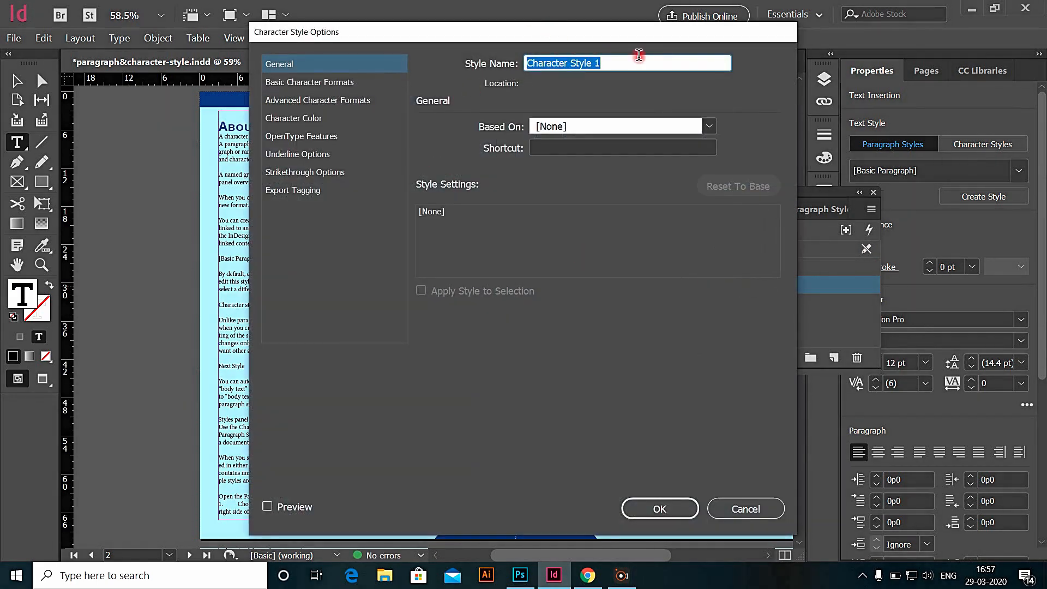
text(H)
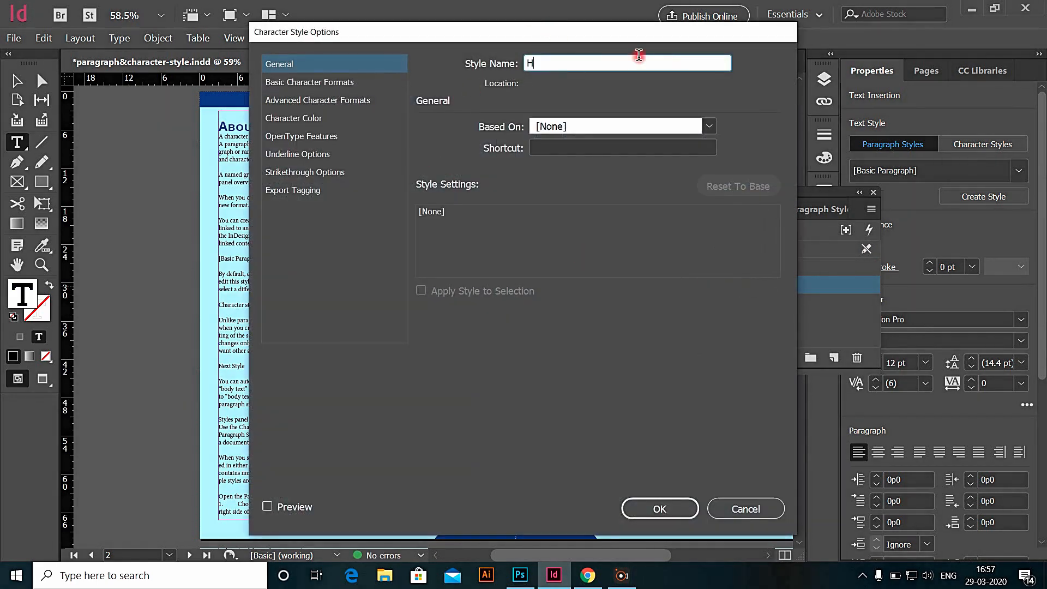
text(eading2)
Set the Heading2 style's basic character formats to Arial Bold, 18 pt, with Normal case
click(316, 83)
click(645, 134)
click(644, 157)
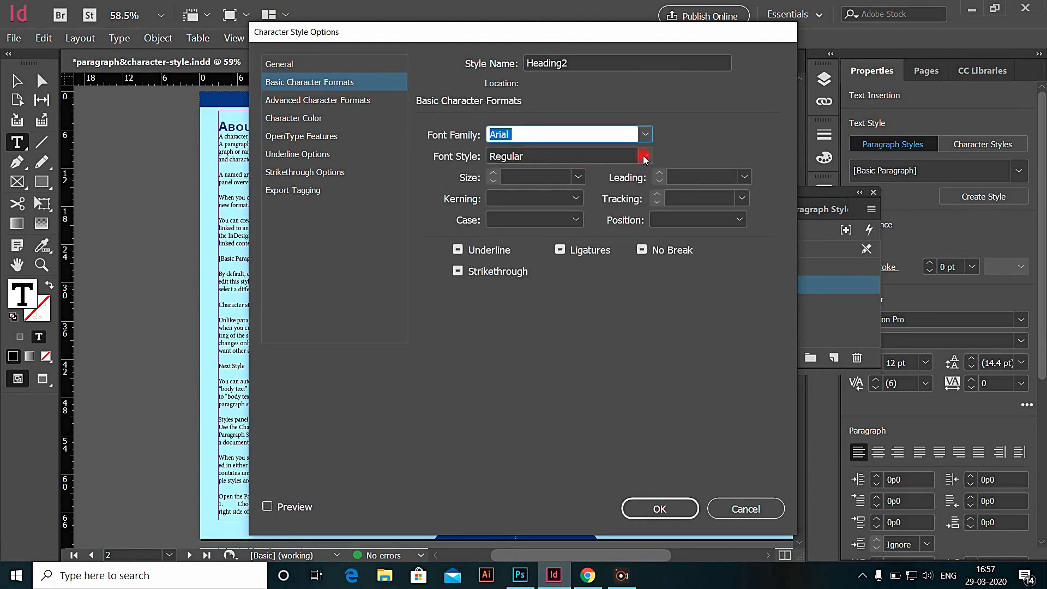
click(528, 234)
click(577, 179)
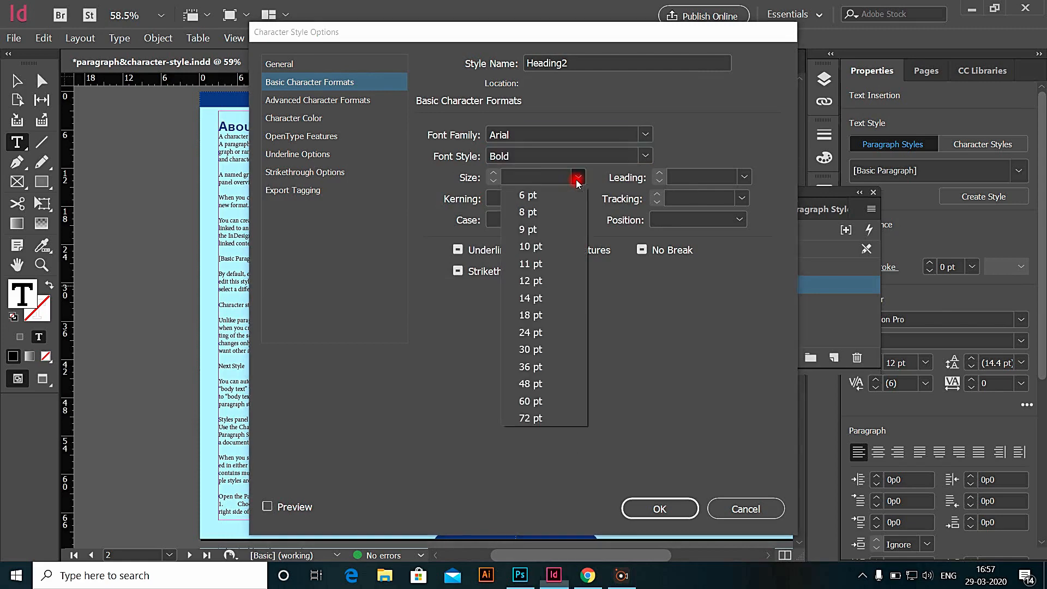
click(530, 314)
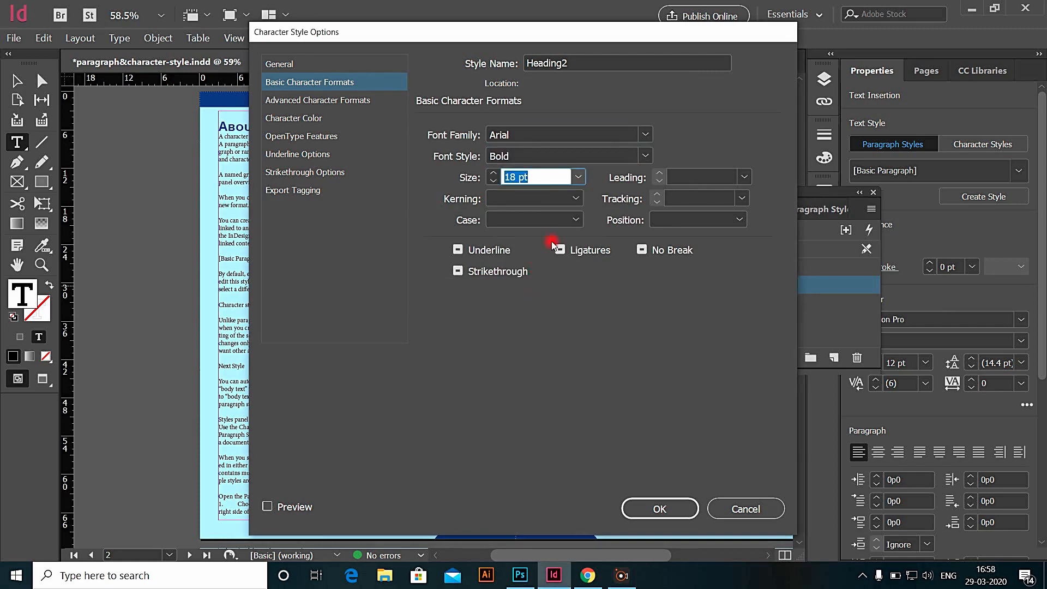
click(573, 221)
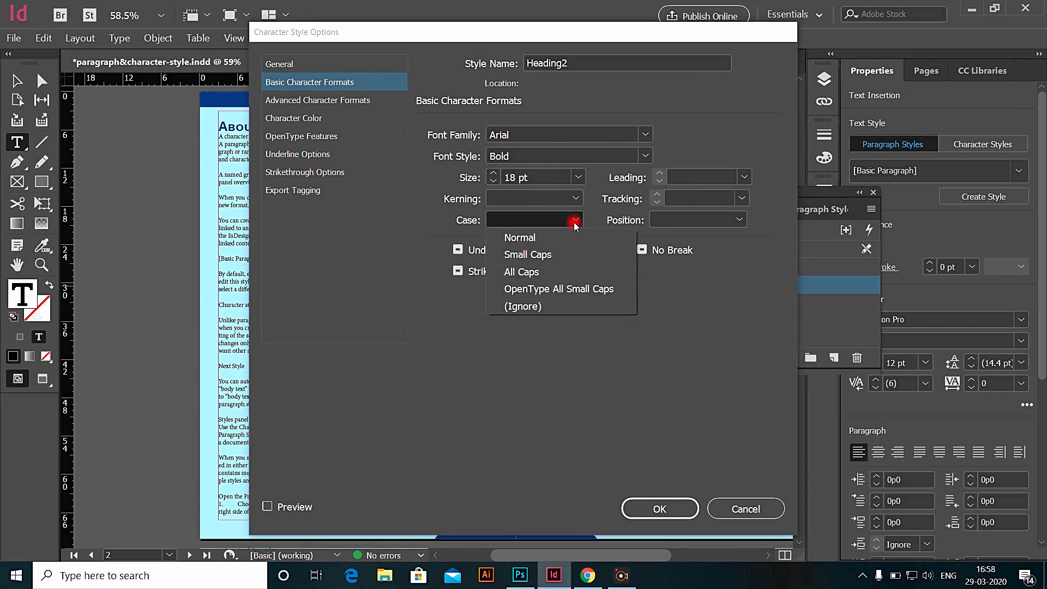
click(517, 238)
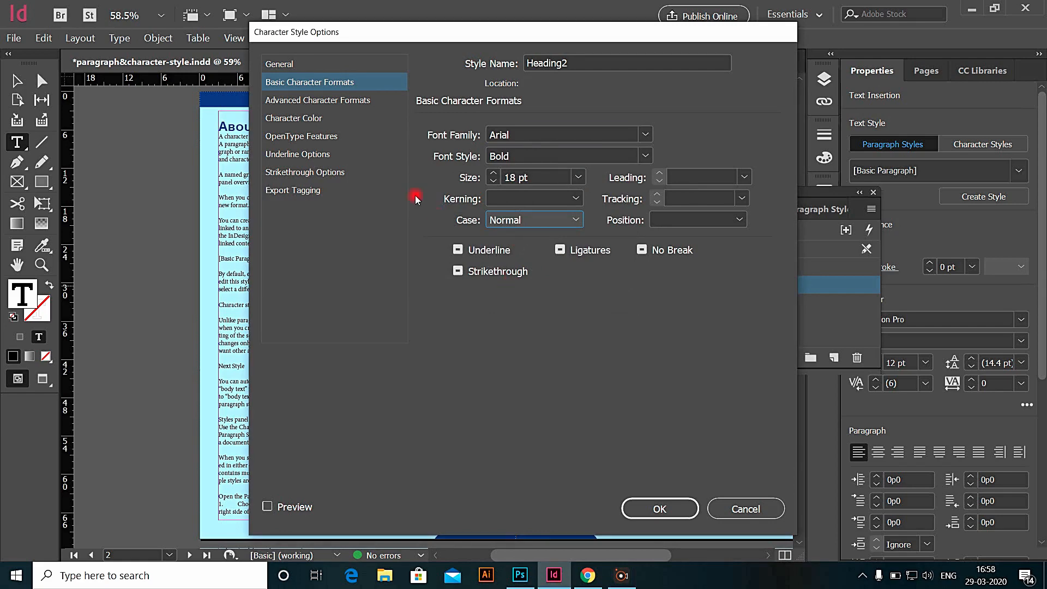
Set the Heading2 style's character fill color to the green swatch C=75 M=5 Y=100 K=0 and save the style options
click(283, 120)
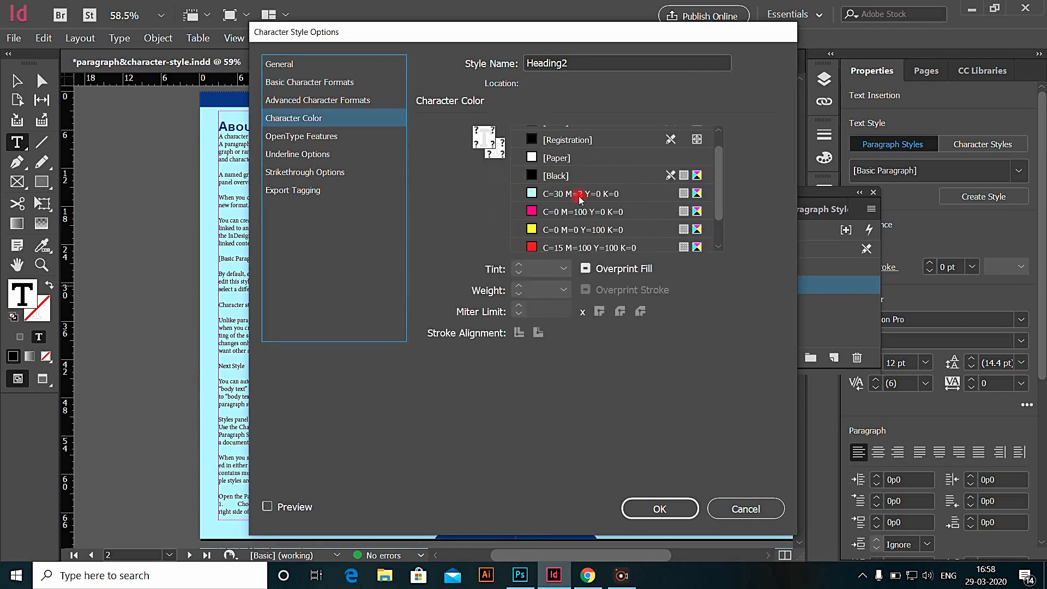
scroll(573, 232, down, 1)
click(613, 230)
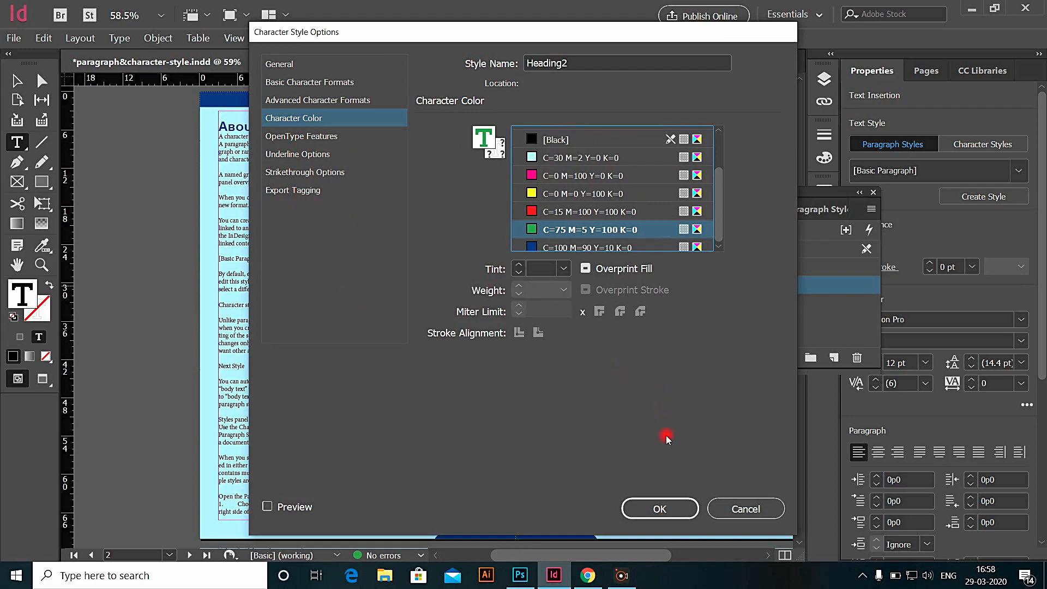
click(660, 507)
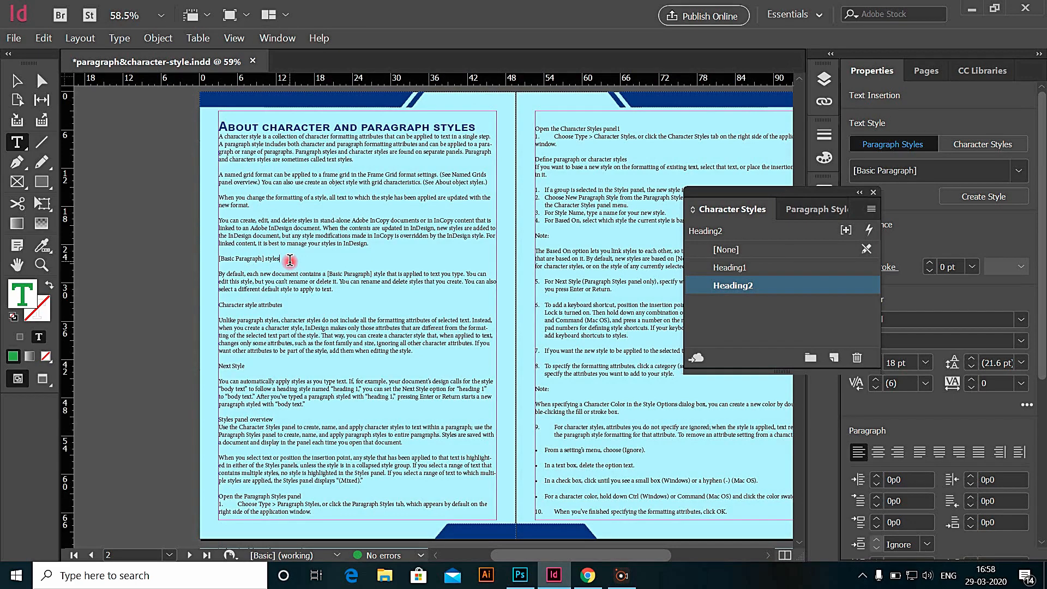
Apply the Heading2 character style to the subheadings "[Basic Paragraph] styles", "Character style attributes", "Next Style" and "Styles panel overview"
drag(290, 260, 217, 259)
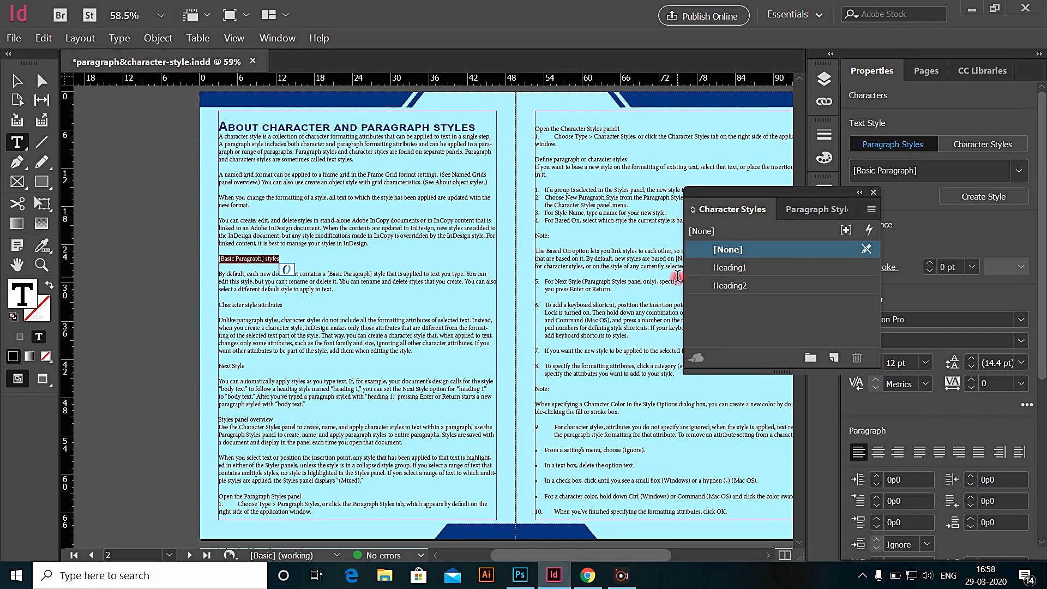
click(727, 285)
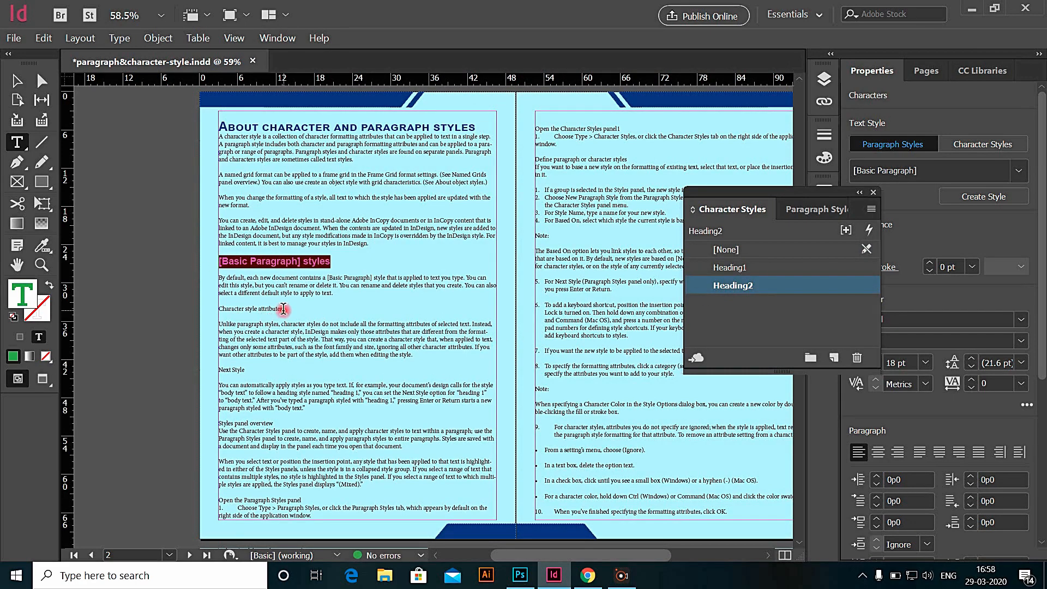
drag(283, 309, 218, 308)
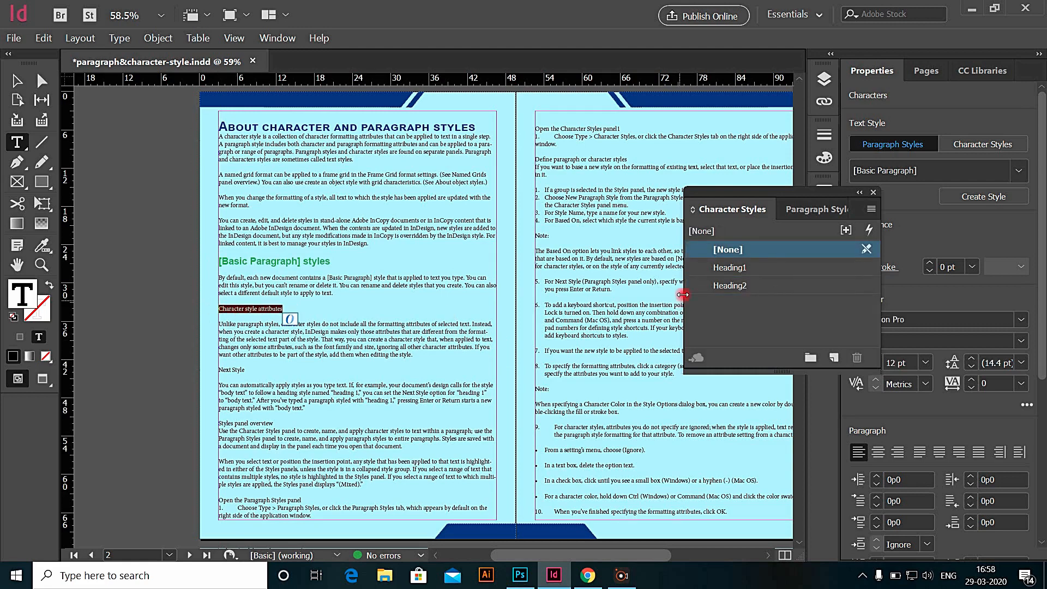
click(734, 289)
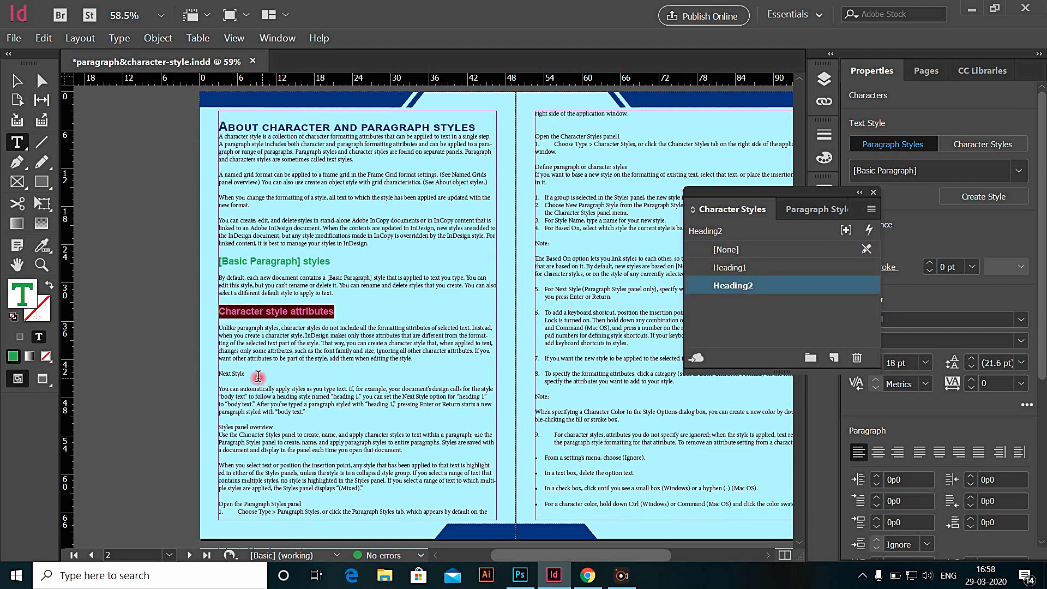
drag(250, 375, 210, 373)
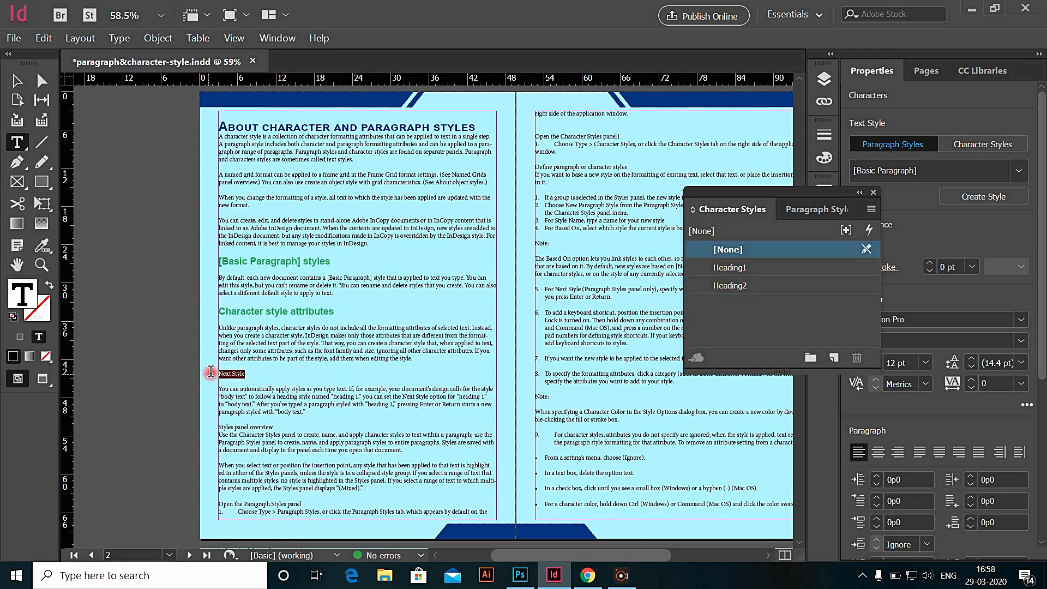
click(730, 286)
drag(274, 431, 212, 433)
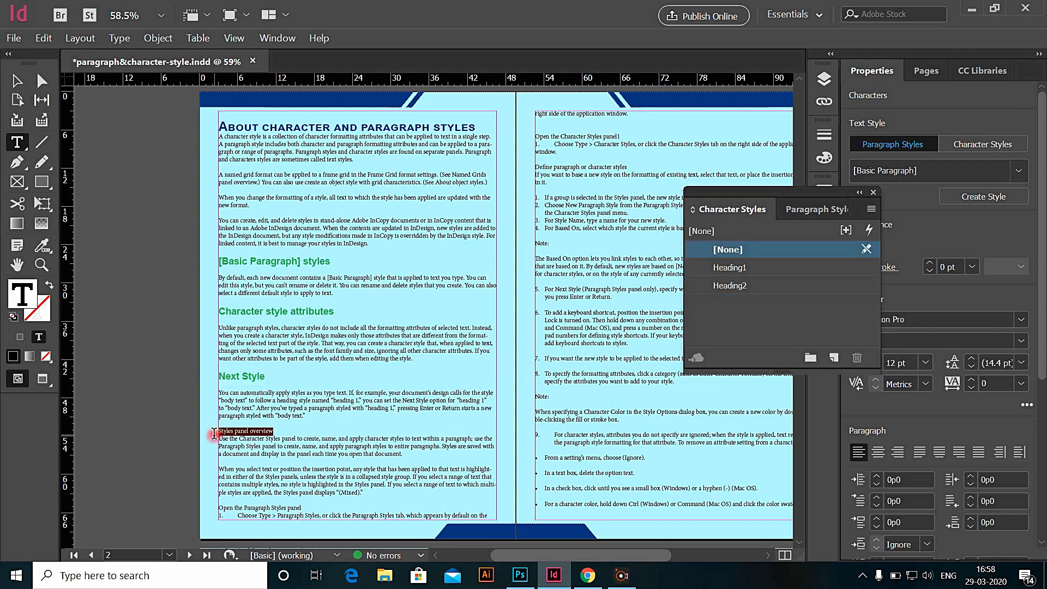
click(709, 286)
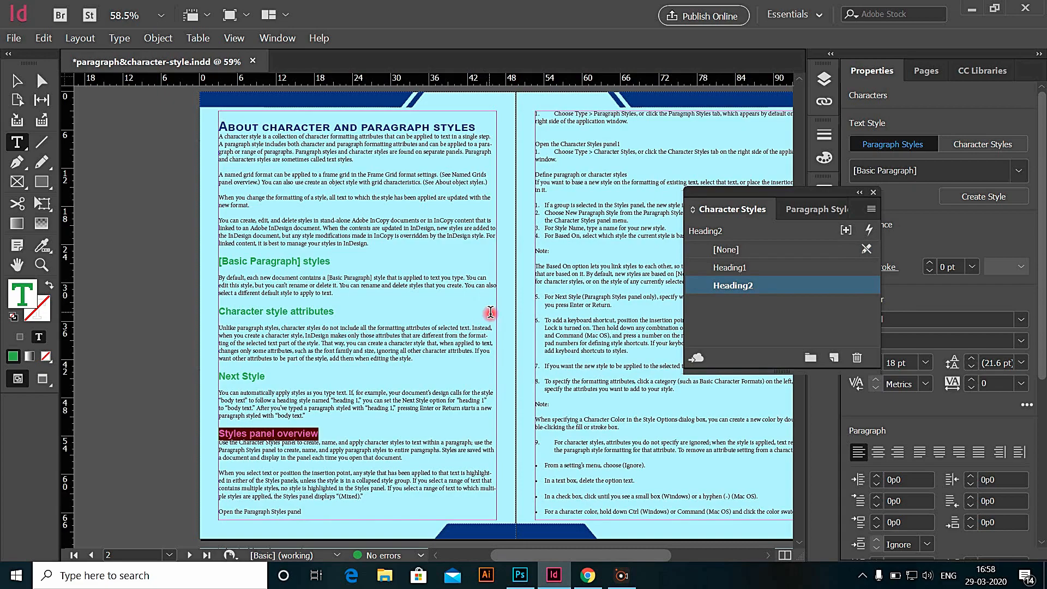
Apply the Heading2 character style to the subheadings "Open the Paragraph Styles panel" and "Open the Character Styles panel1"
scroll(490, 312, down, 1)
scroll(490, 311, down, 8)
scroll(490, 312, up, 6)
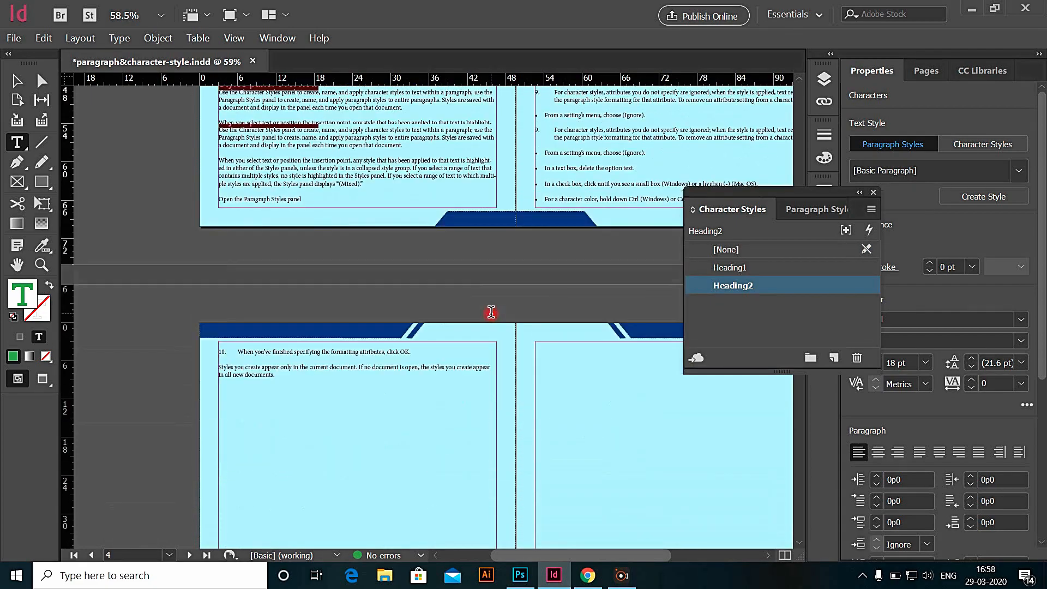
drag(308, 390, 217, 391)
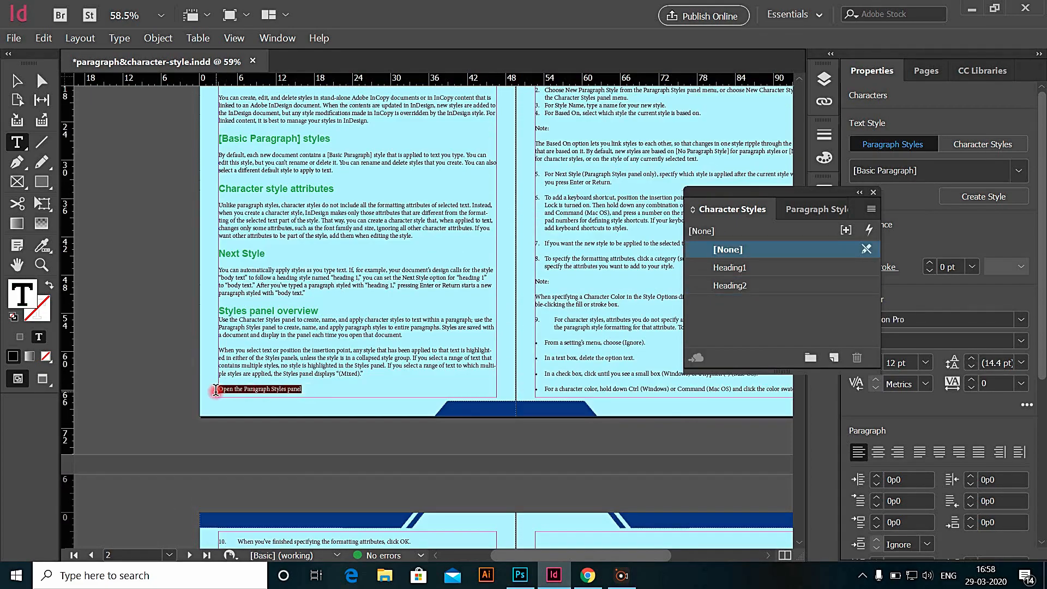
click(727, 286)
scroll(576, 284, up, 4)
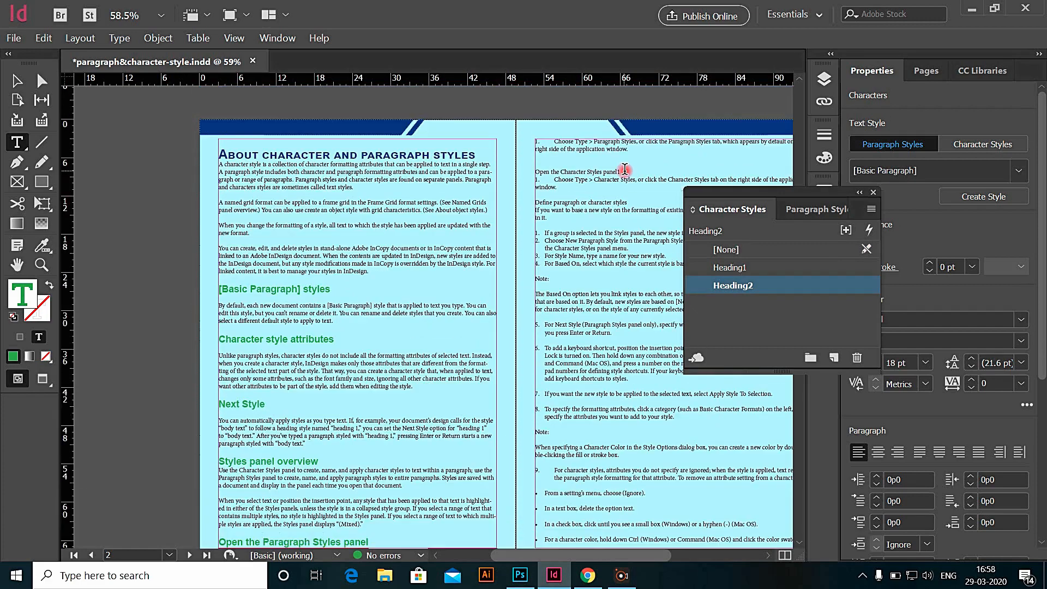
drag(620, 172, 534, 171)
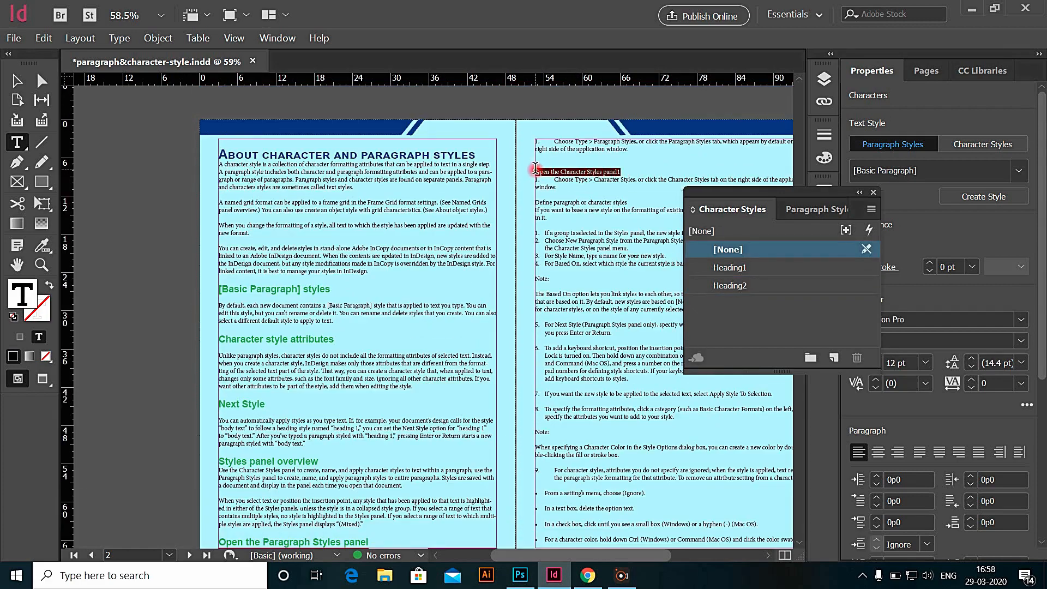
click(731, 289)
click(468, 339)
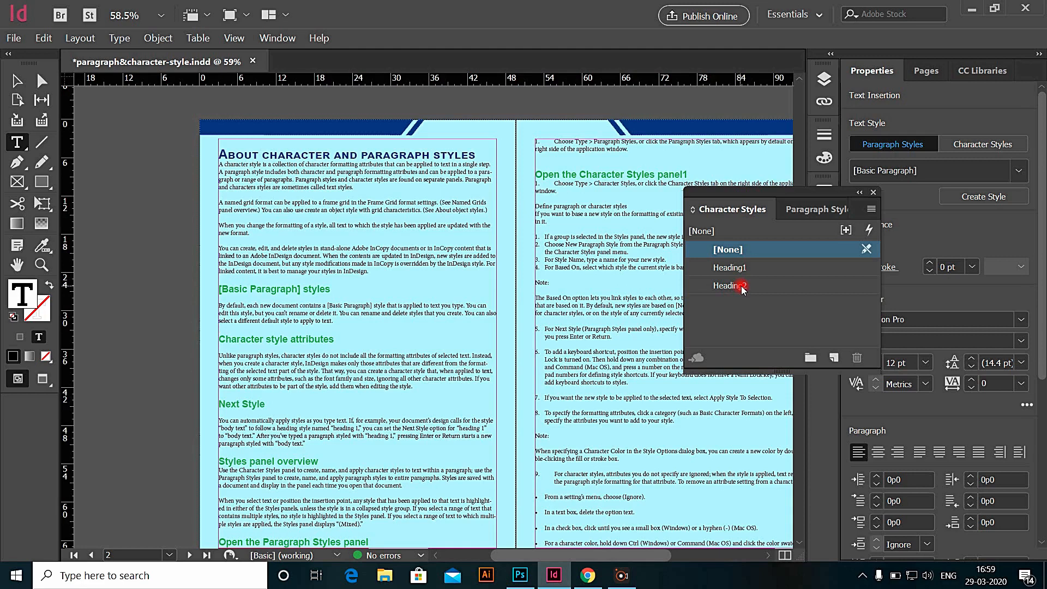
Open the [Basic Paragraph] style's options from the paragraph styles and set its font family to Arial
click(801, 211)
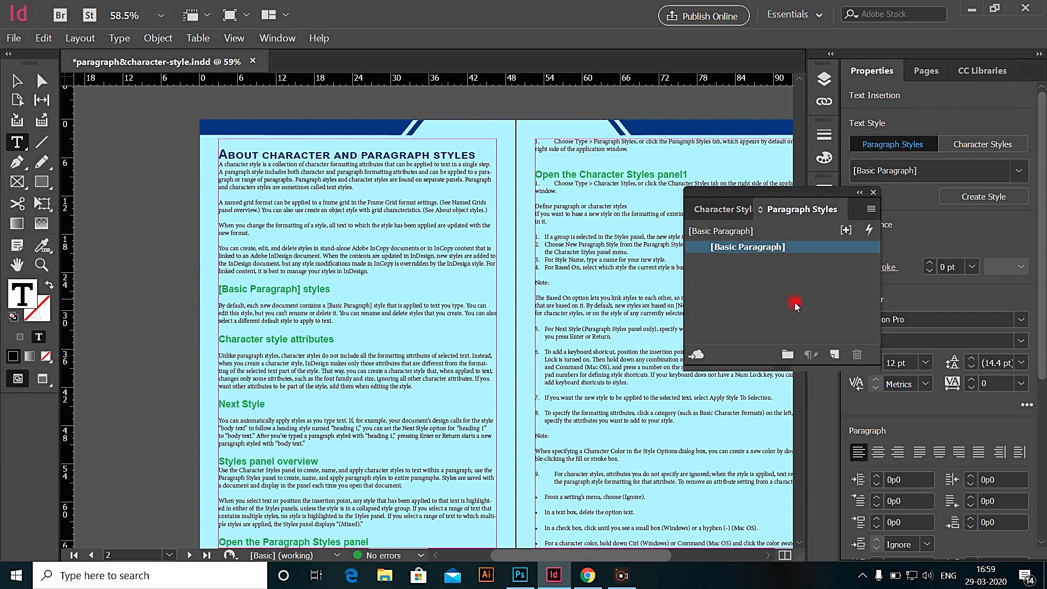
double_click(714, 250)
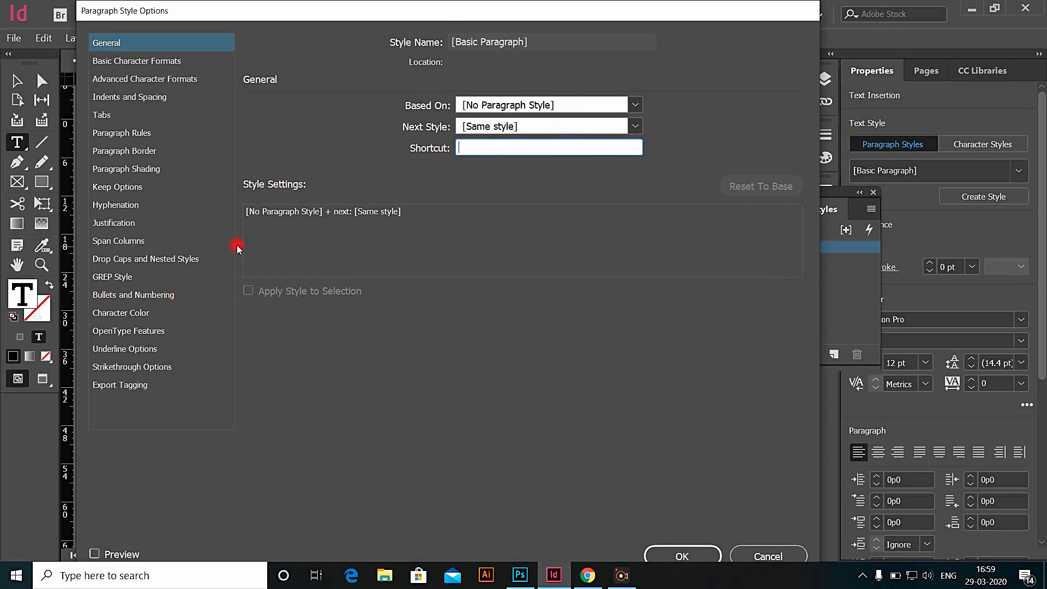
click(140, 63)
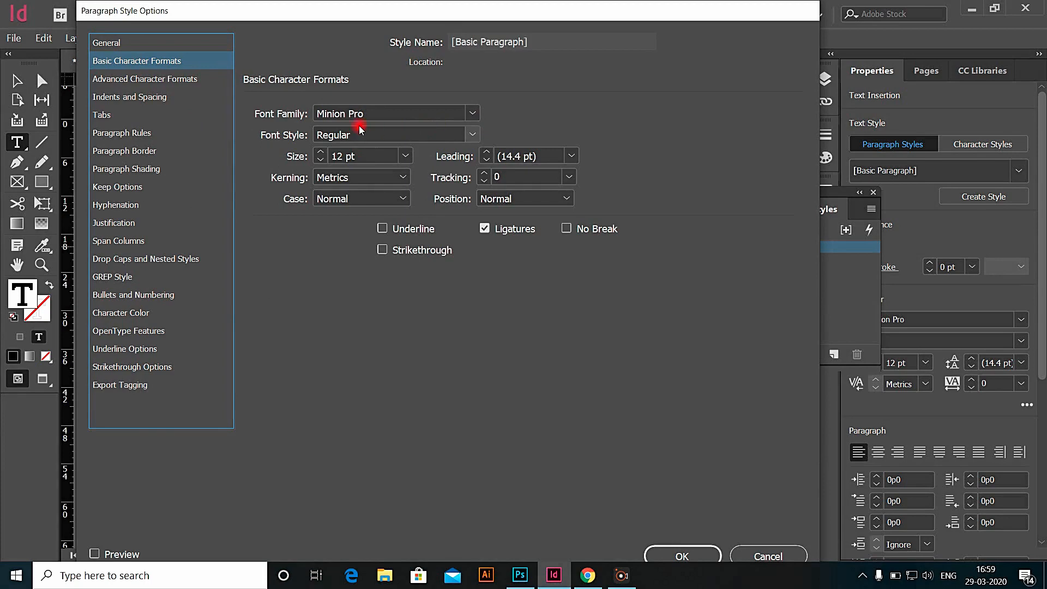
click(470, 114)
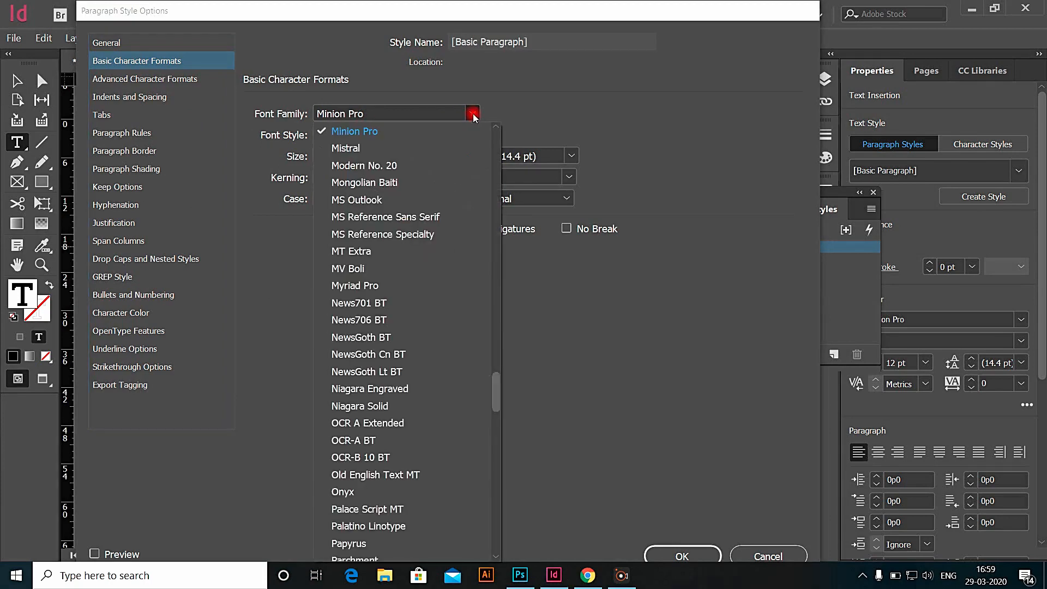
scroll(373, 152, up, 15)
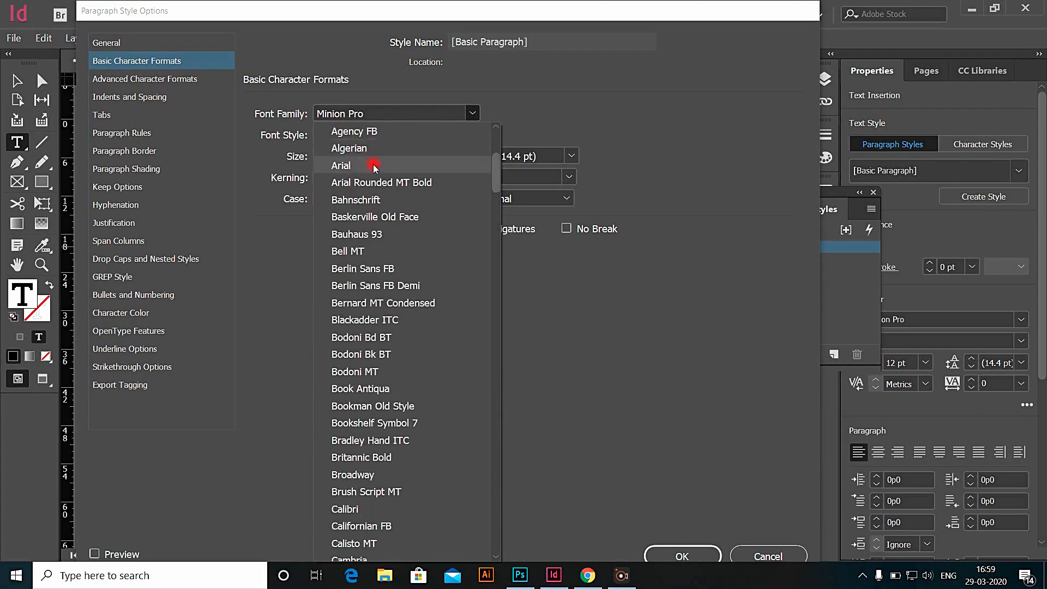
click(373, 164)
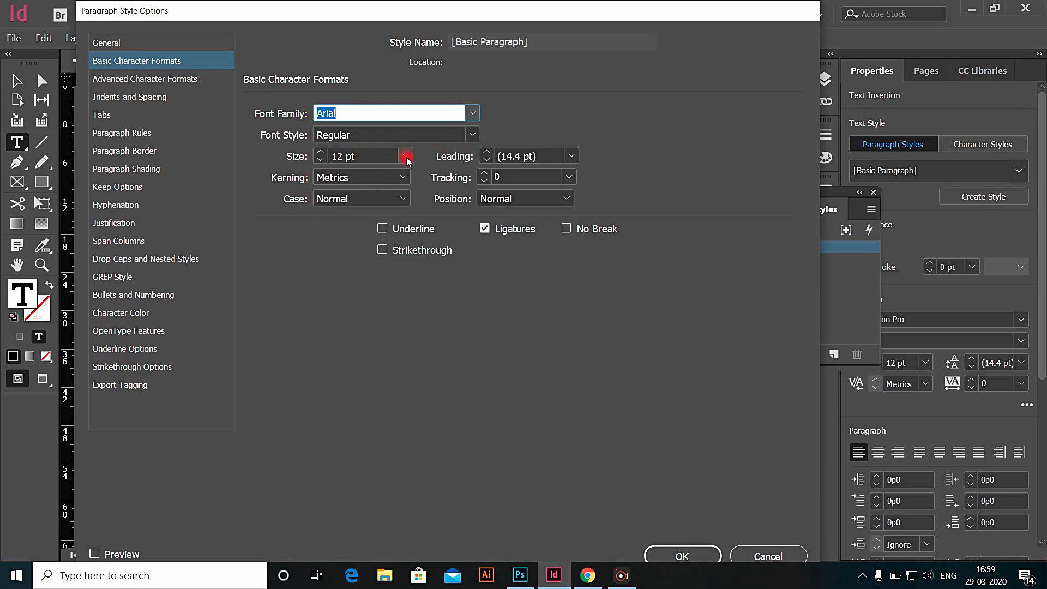
Examine the [Basic Paragraph] style's advanced character, indent, tab, rule, border, shading, hyphenation and justification settings, including the single word justification choices
click(126, 80)
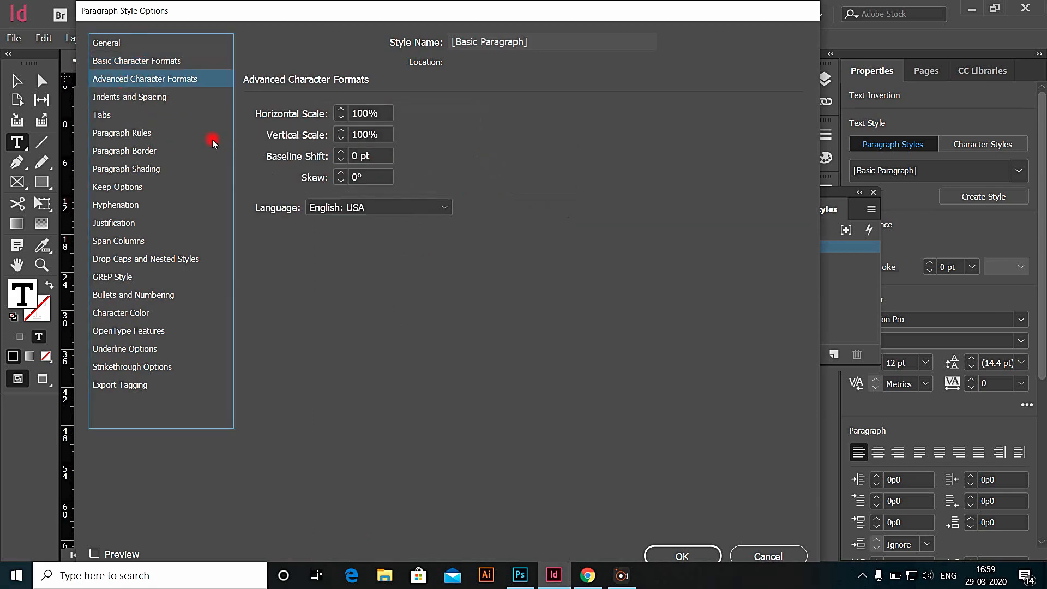
click(126, 97)
click(109, 115)
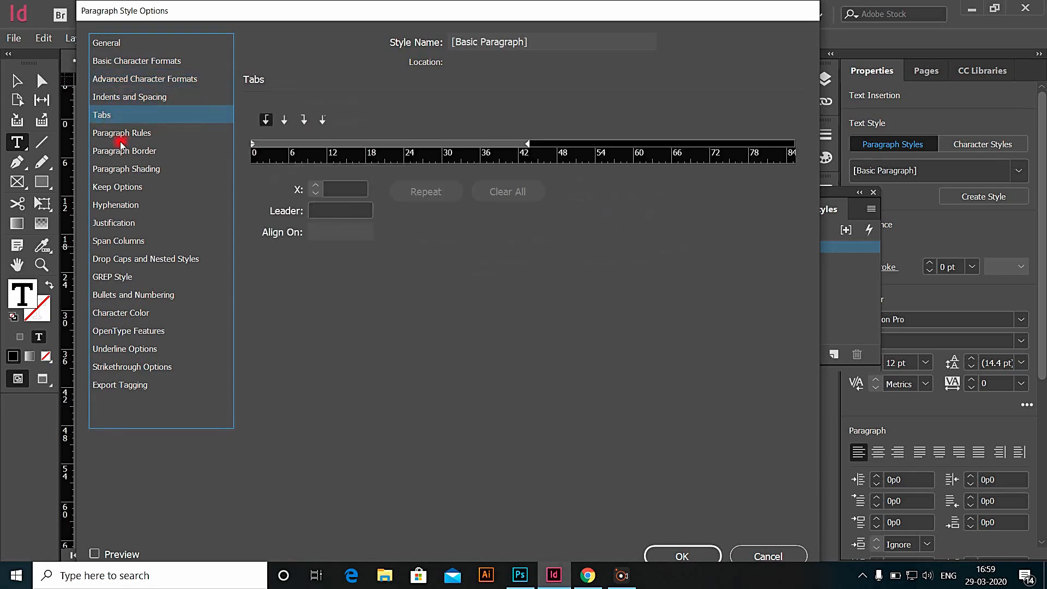
click(126, 134)
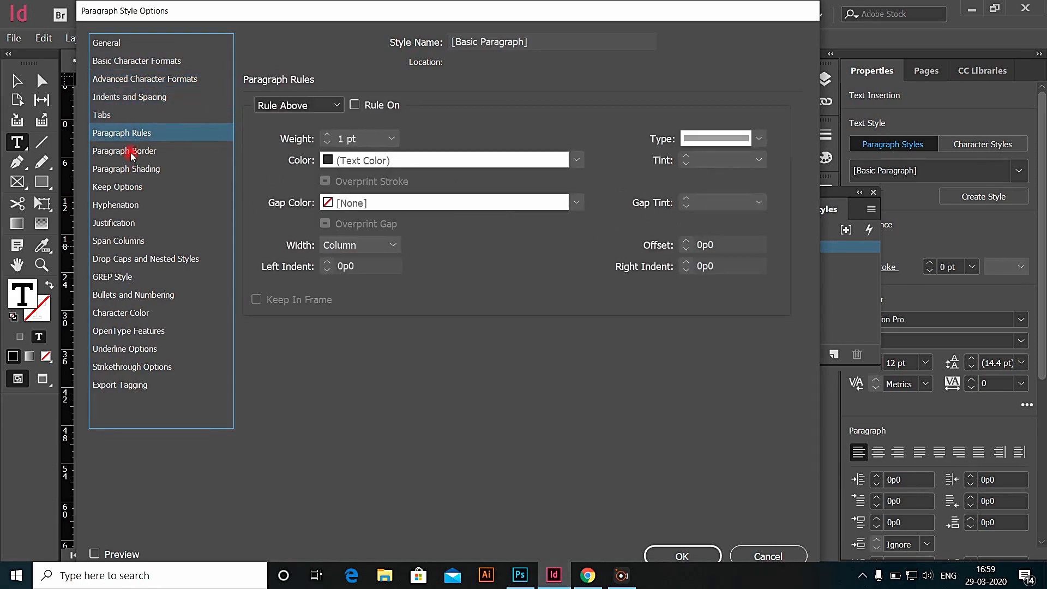
click(130, 152)
click(132, 173)
click(127, 222)
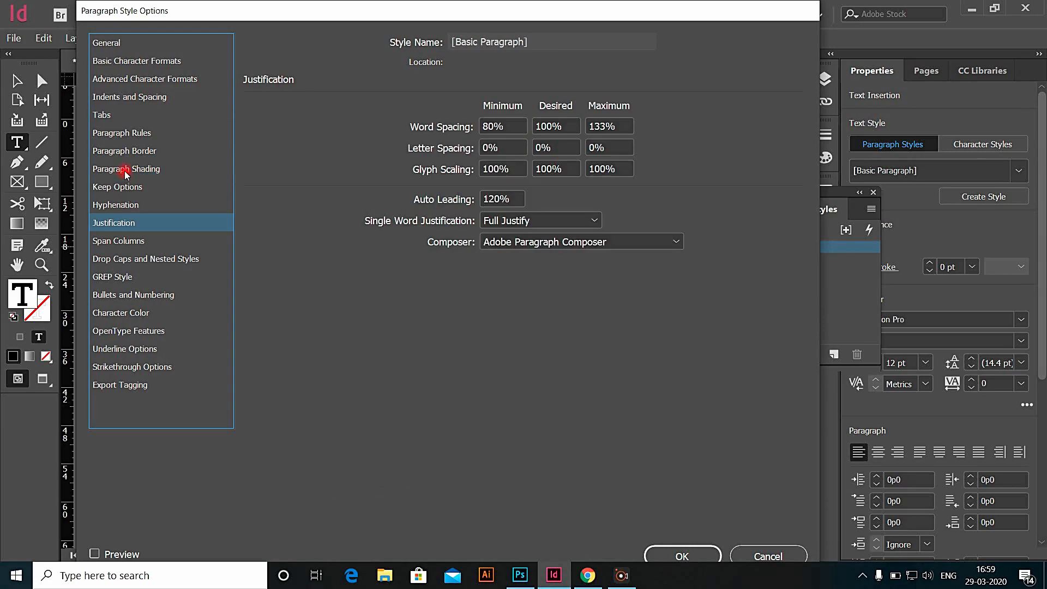
click(127, 169)
click(125, 153)
click(122, 134)
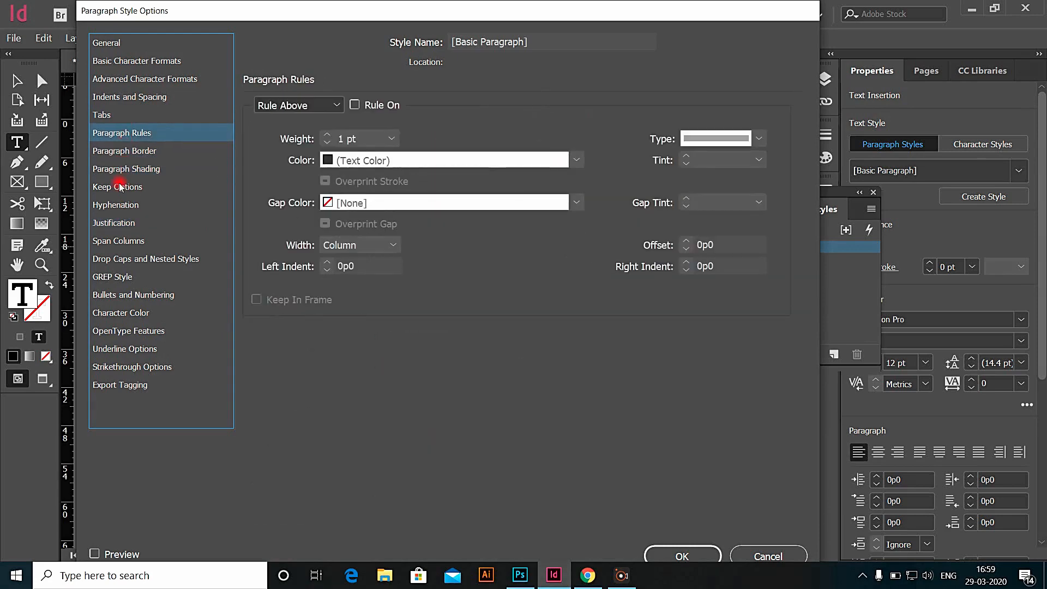
click(122, 206)
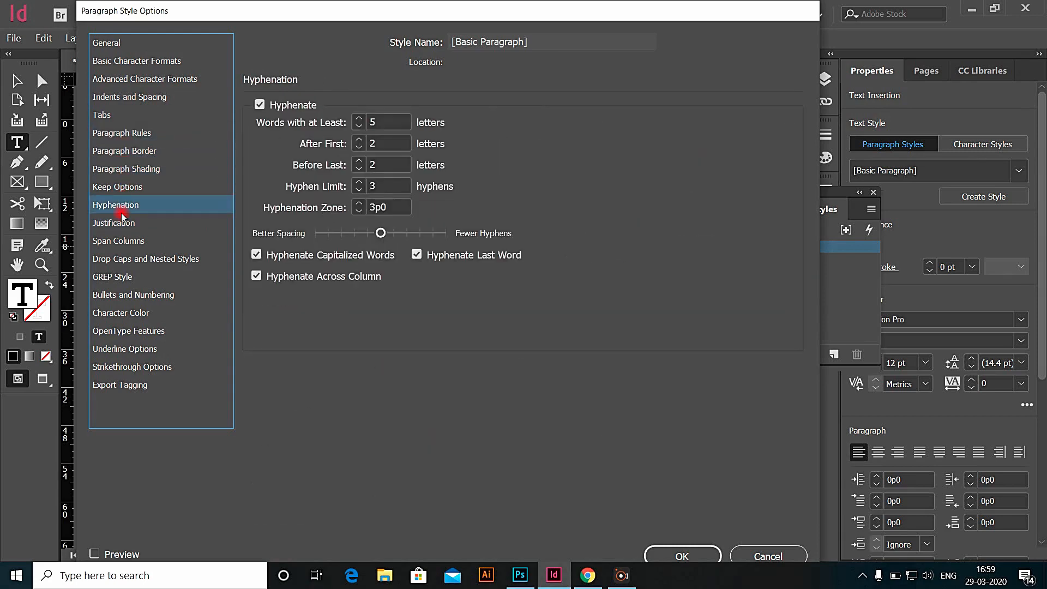
click(120, 223)
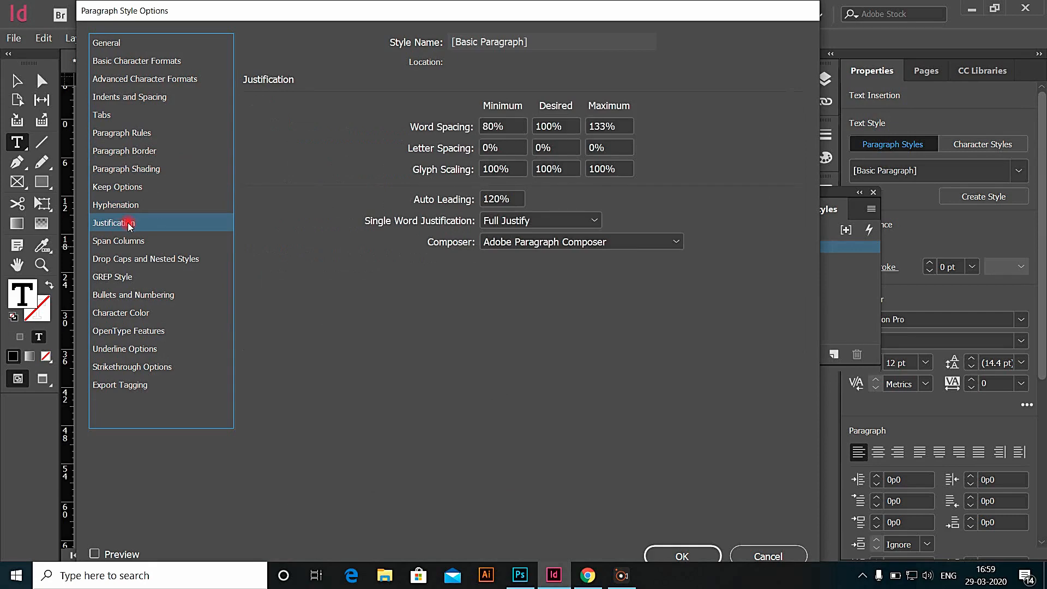
click(594, 221)
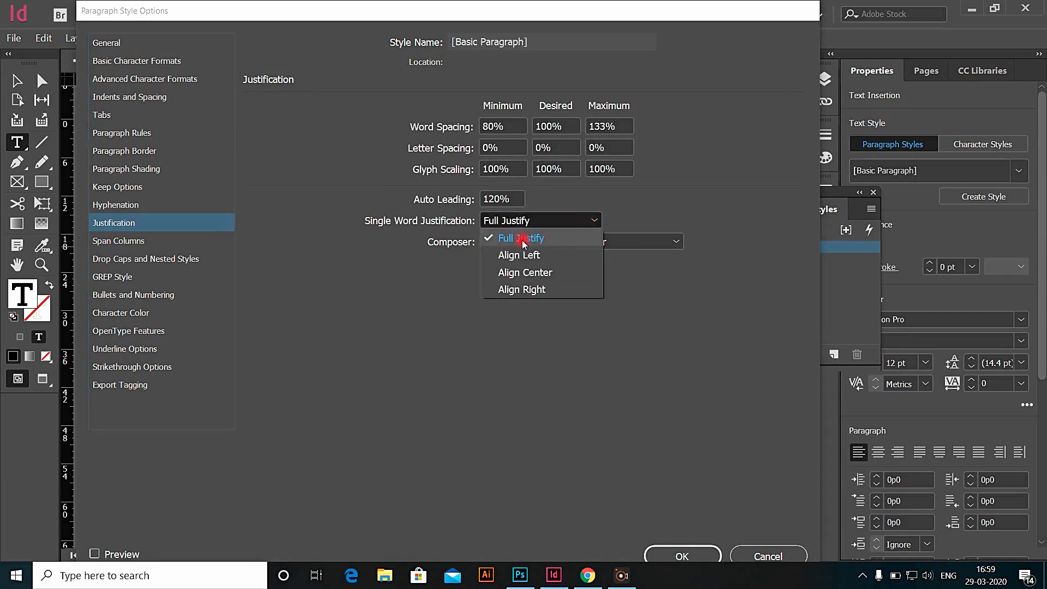
click(500, 308)
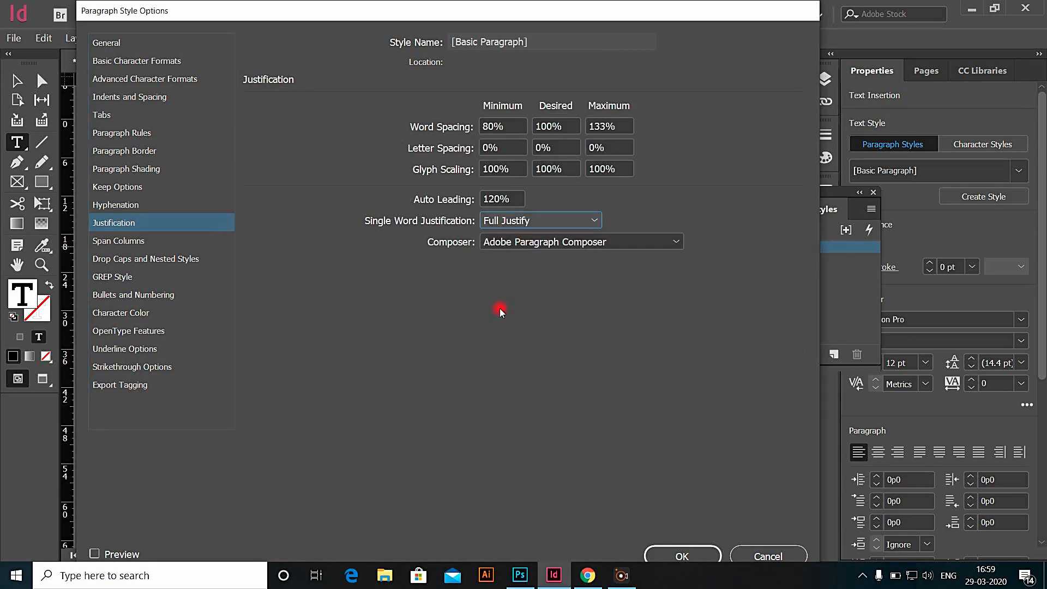
Save the [Basic Paragraph] style options and check the body text across the document's pages
click(693, 550)
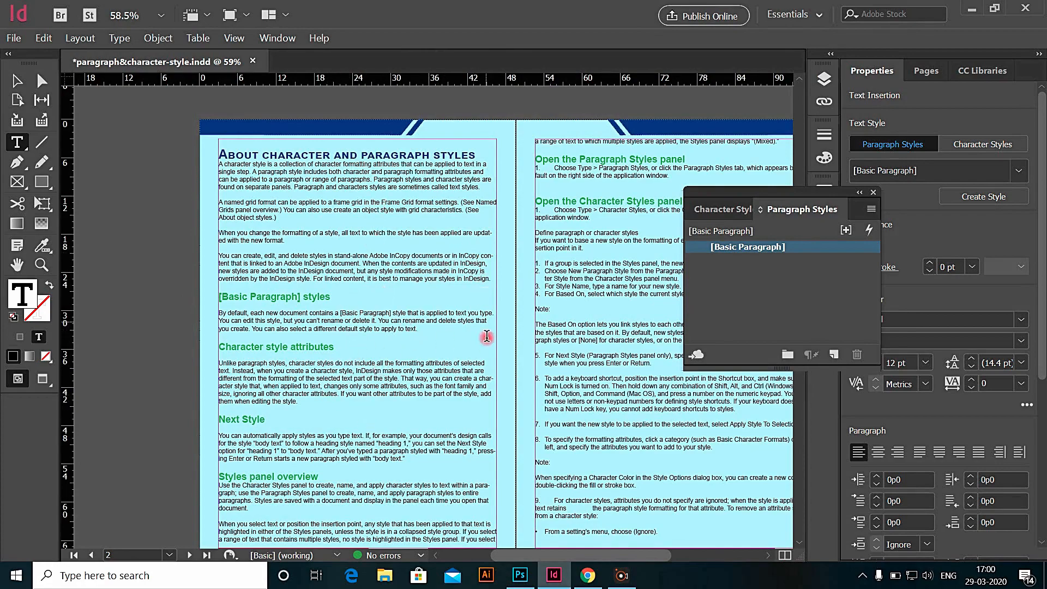
scroll(629, 400, down, 2)
scroll(628, 399, down, 10)
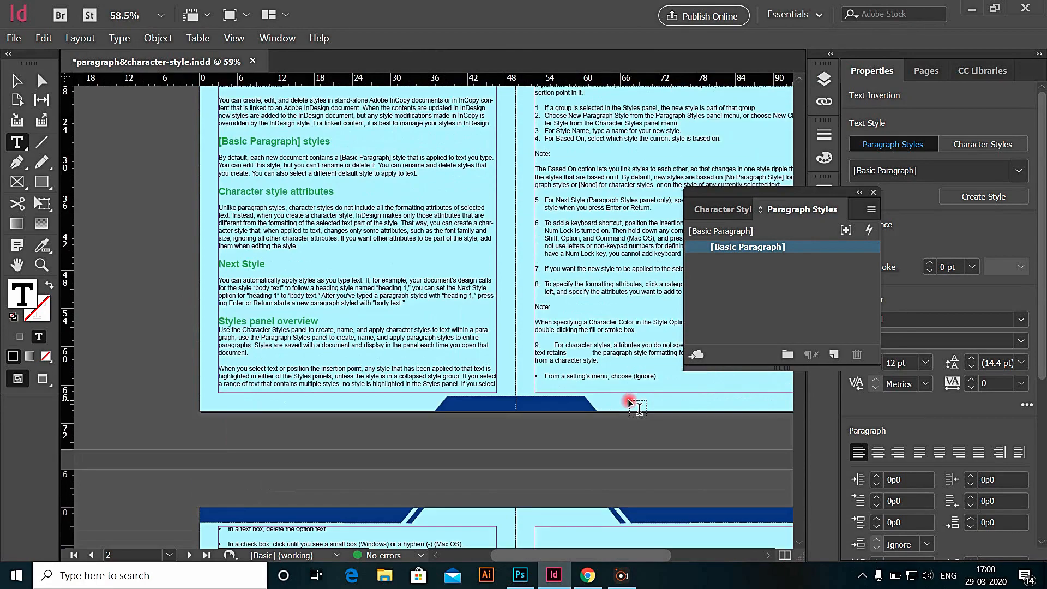
scroll(632, 404, up, 7)
scroll(632, 403, down, 10)
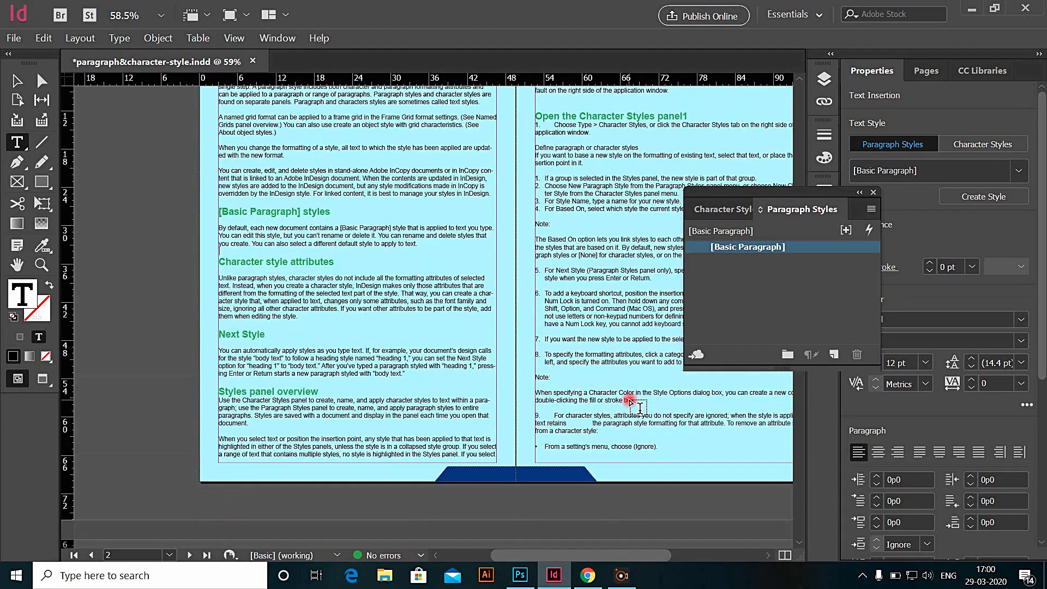
scroll(631, 403, up, 4)
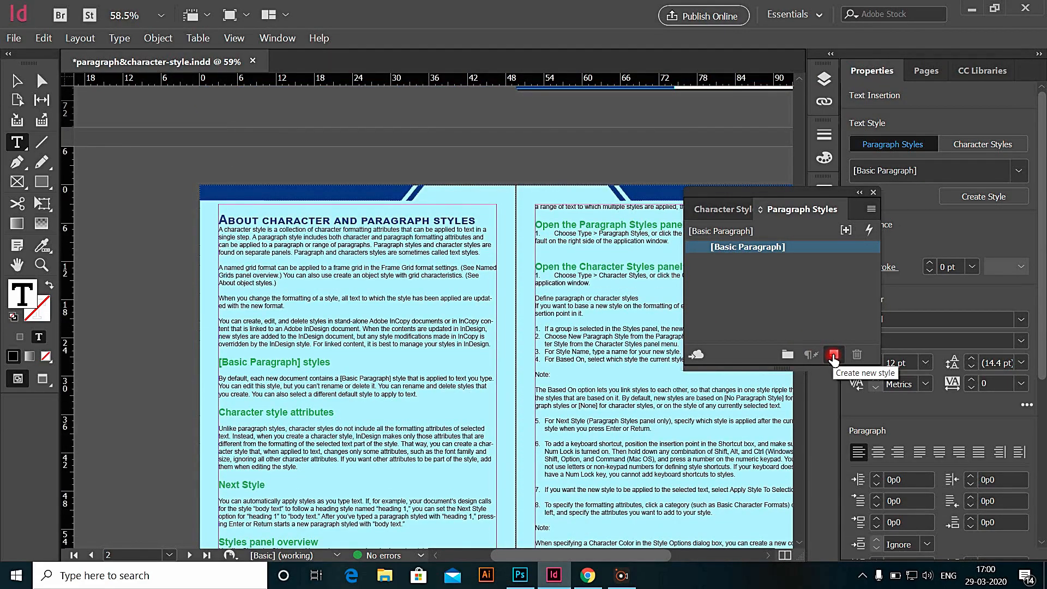
Create a new paragraph style and name it Para1 in its style options
click(833, 355)
click(735, 261)
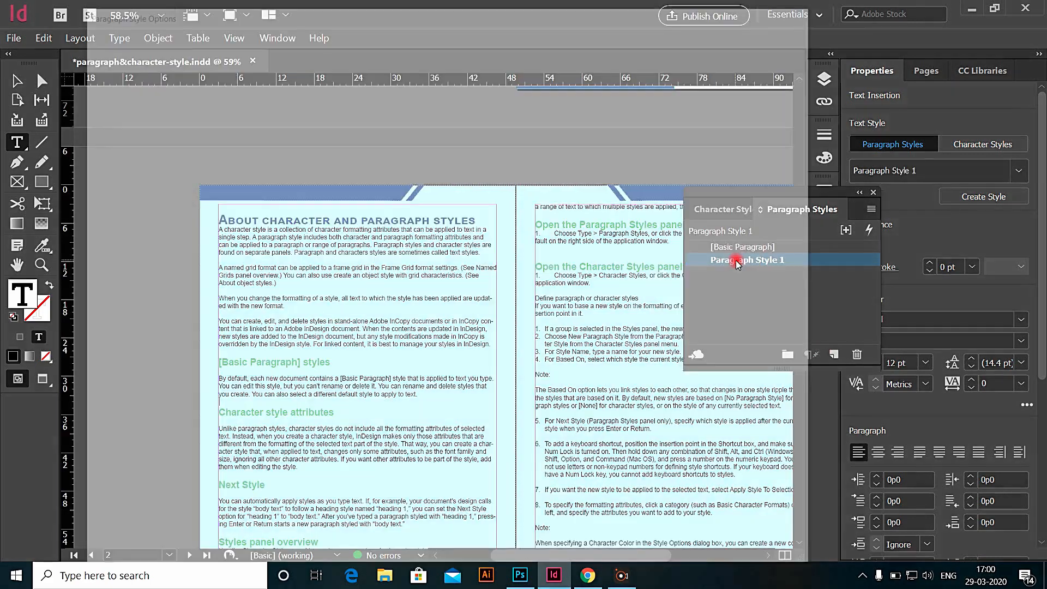
double_click(736, 262)
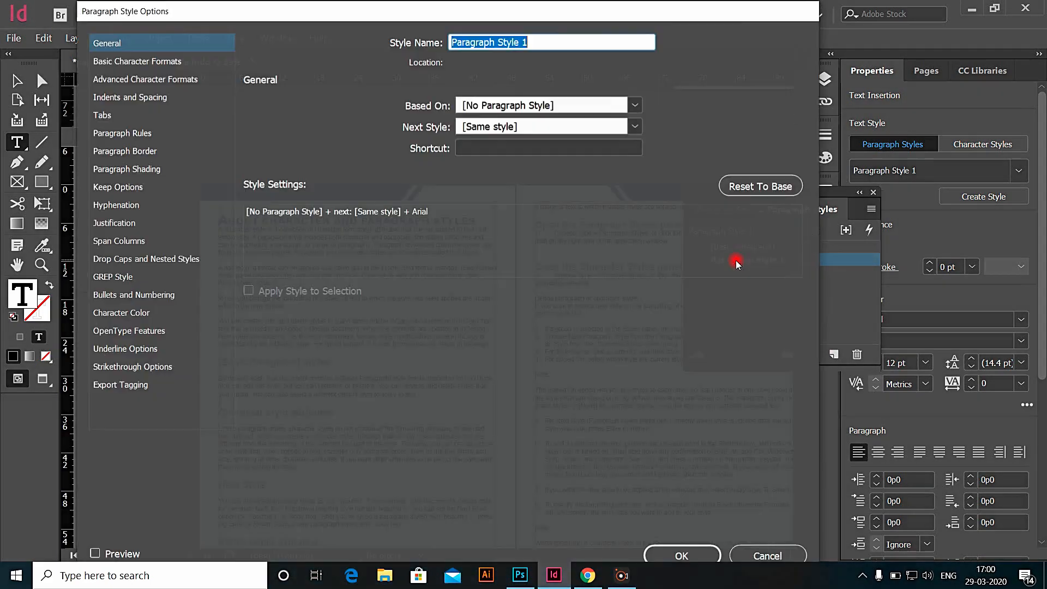
text(Para1)
Set the Para1 style's basic character formats to the Bahnschrift font family in Regular style
click(137, 61)
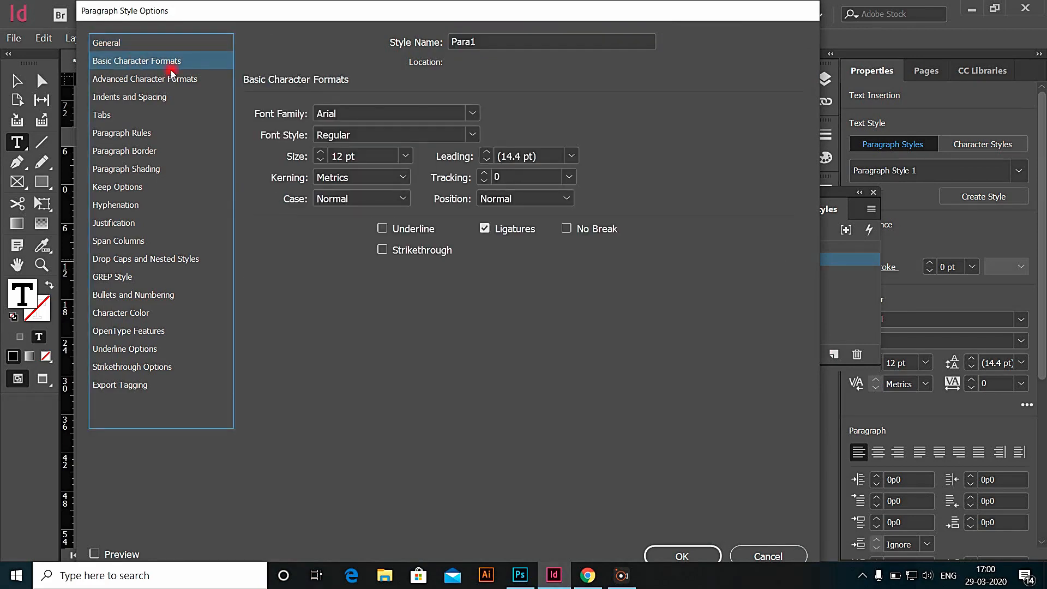
click(472, 115)
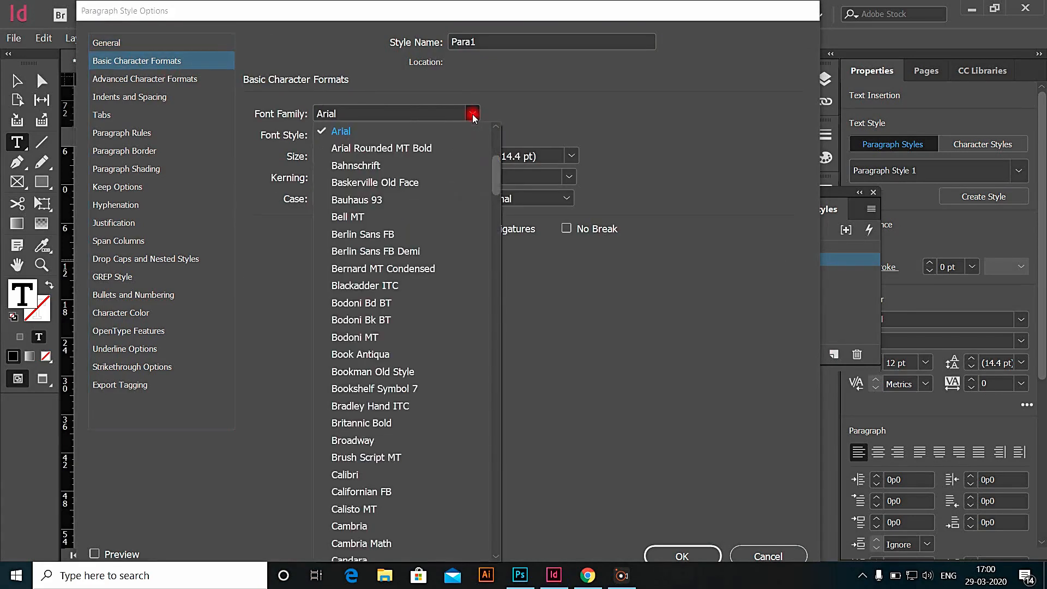
click(377, 163)
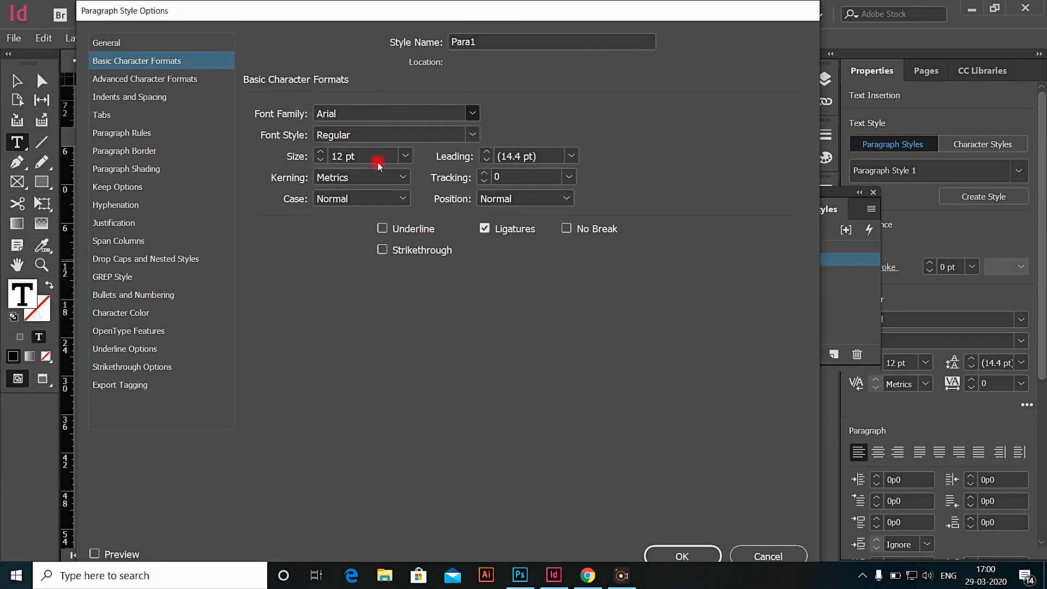
click(473, 134)
click(407, 157)
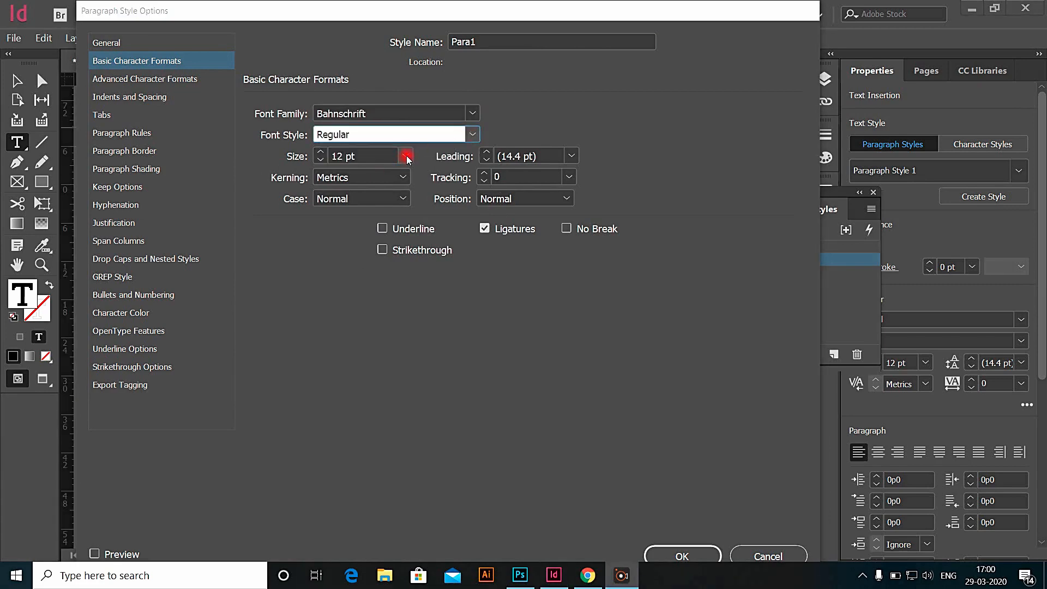
Look through the Para1 style's advanced character, indents and spacing, paragraph rules, border, justification and span columns settings
click(134, 82)
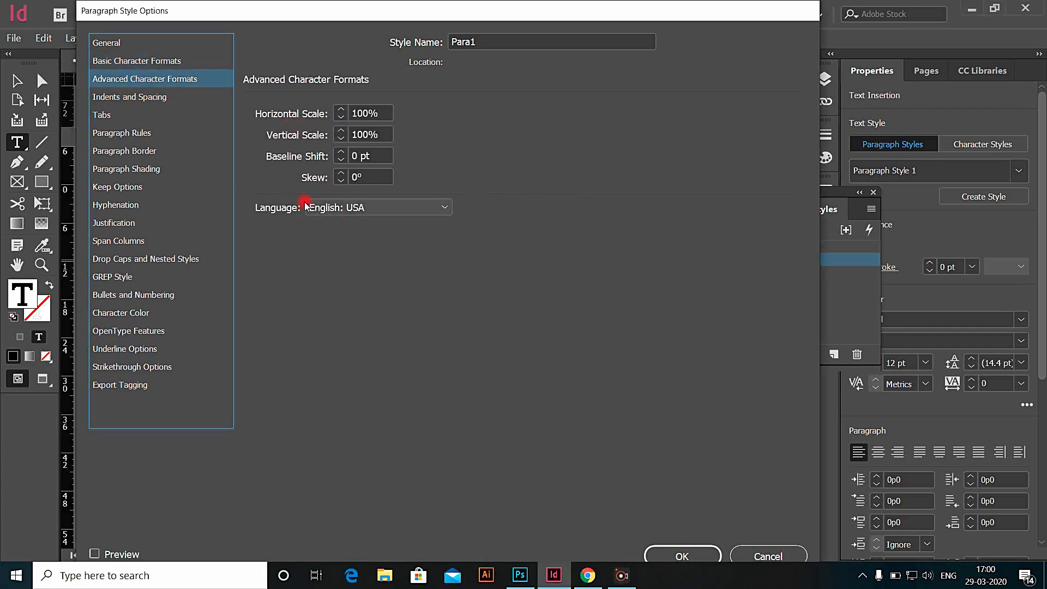
click(125, 98)
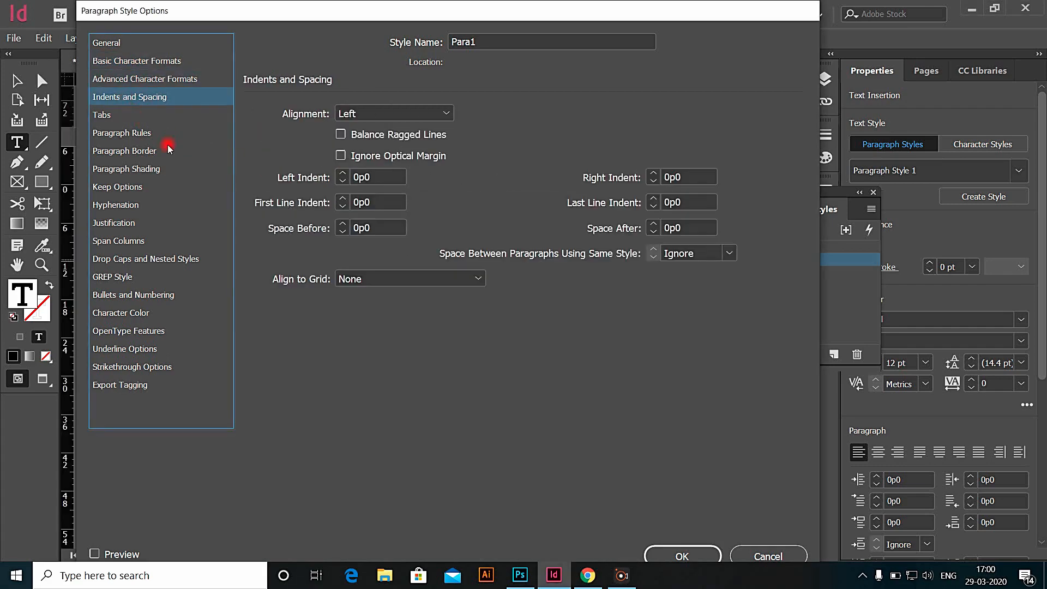
click(125, 136)
click(131, 154)
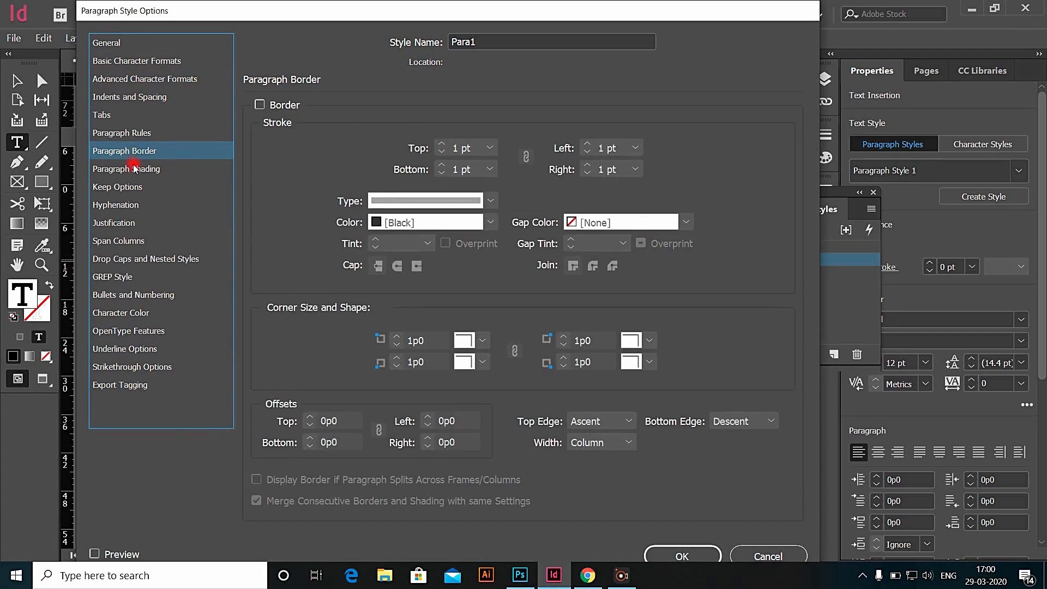
click(115, 222)
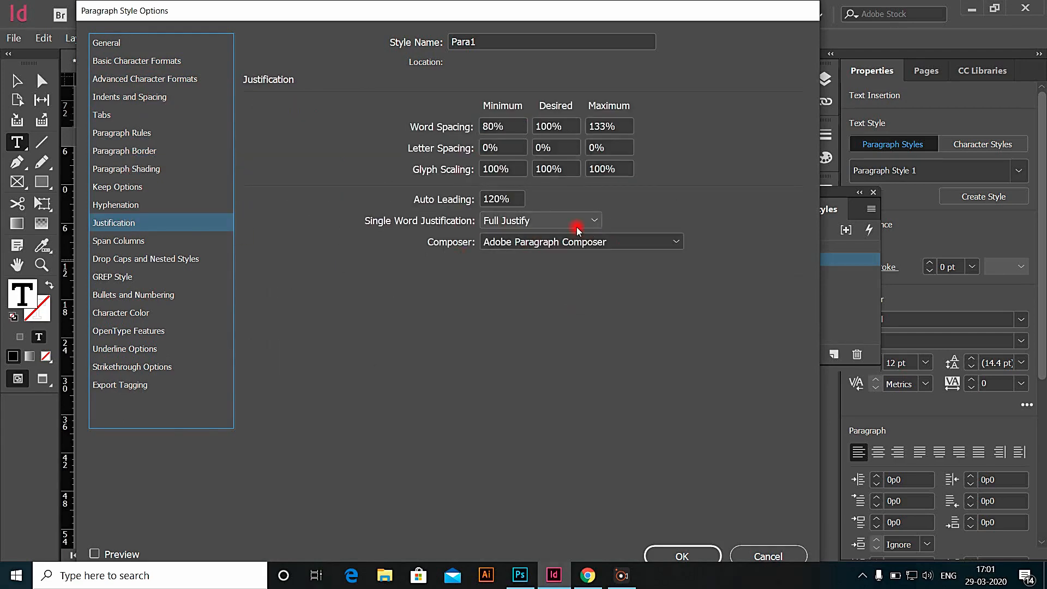
click(116, 243)
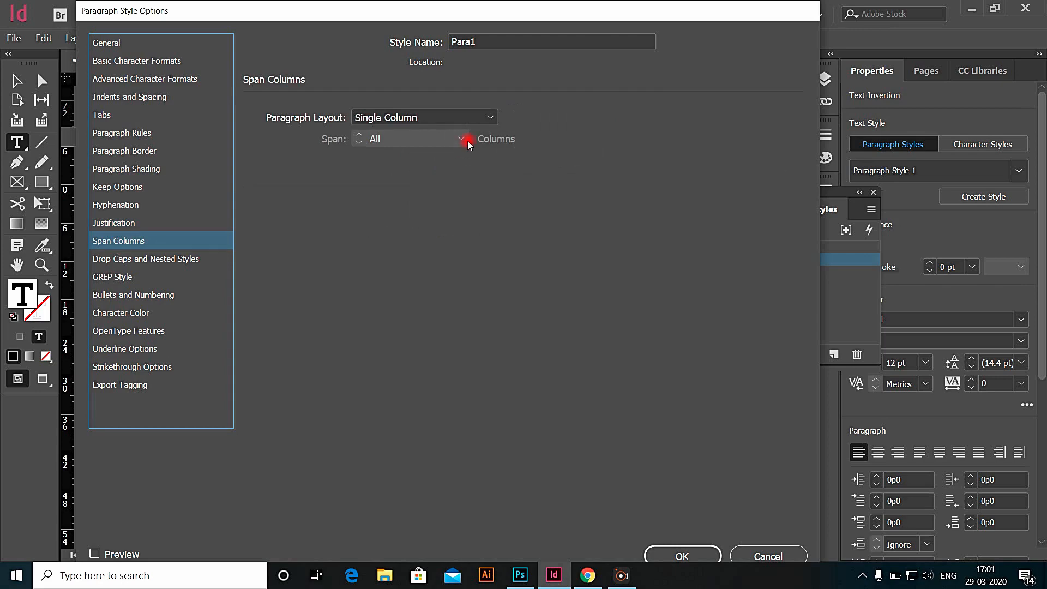
Set the Para1 style's character color to the blue swatch C=100 M=90 Y=10 K=0 and save the style options
click(116, 314)
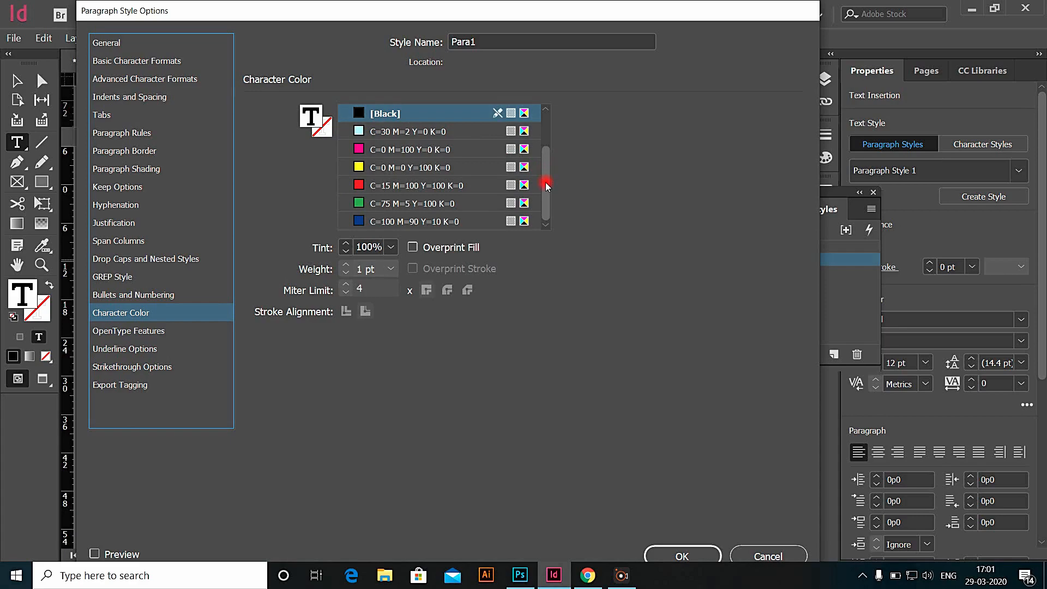
click(391, 222)
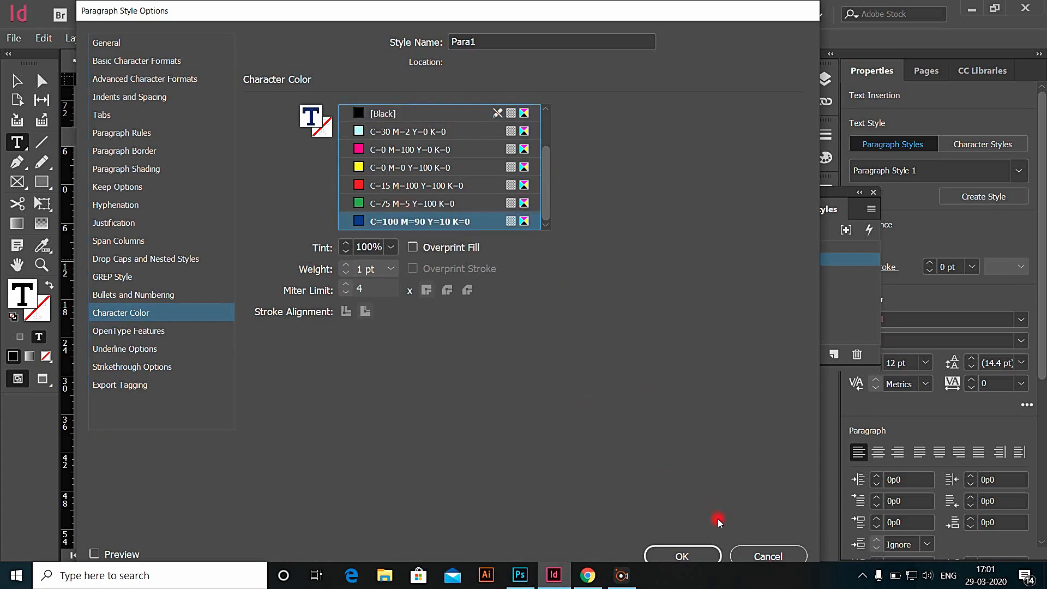
click(702, 552)
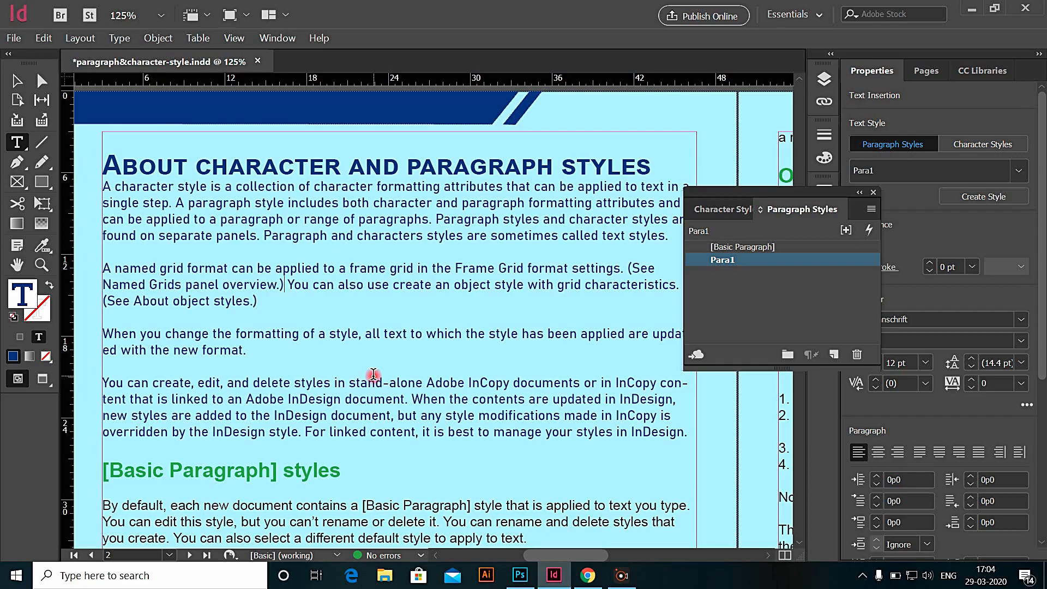
Try to delete the Para1 paragraph style with [Basic Paragraph] as its replacement
click(856, 355)
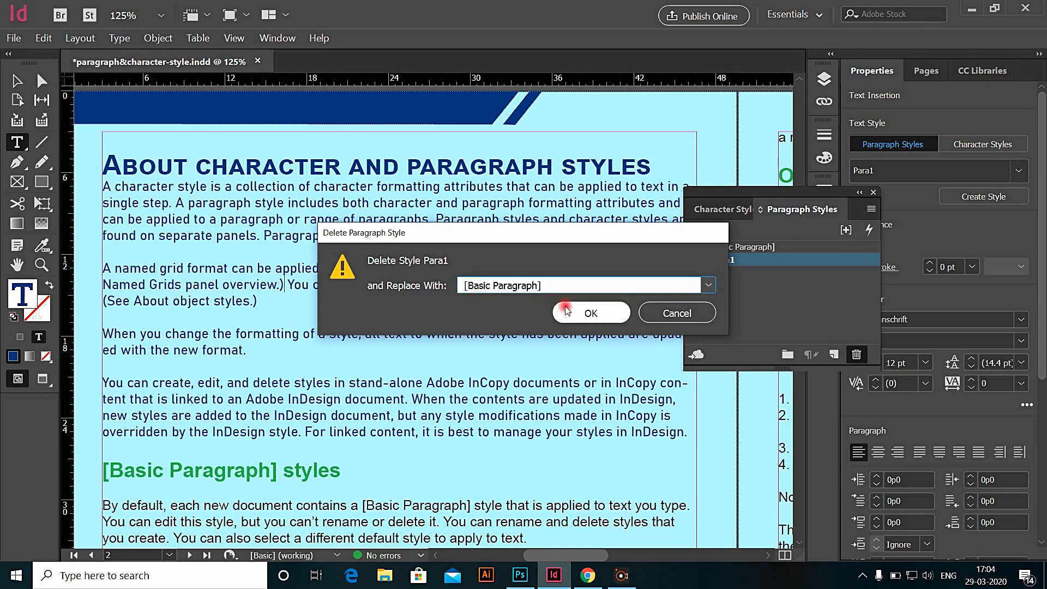
click(712, 284)
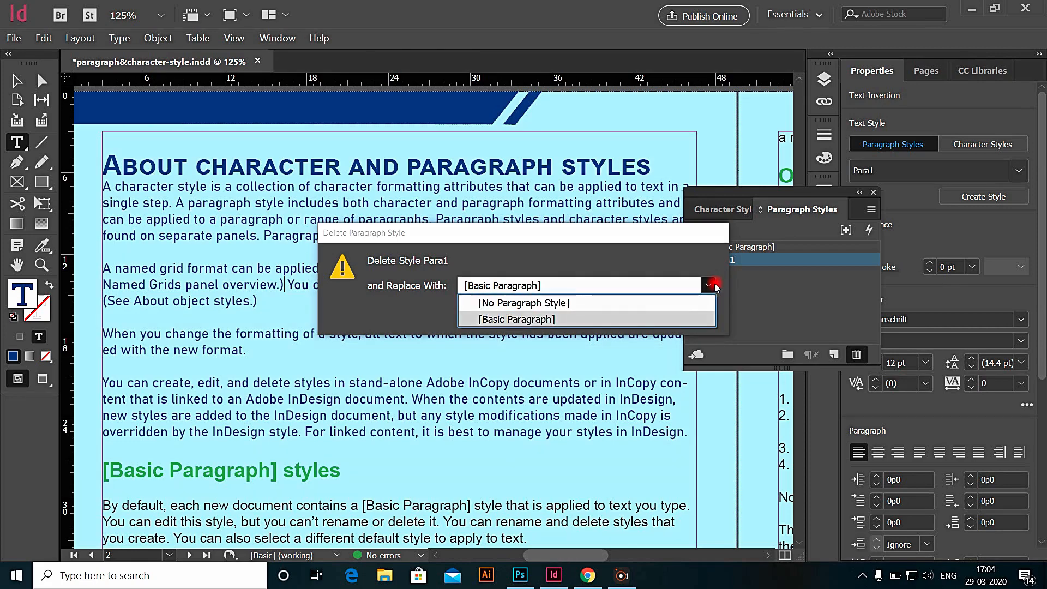
click(712, 283)
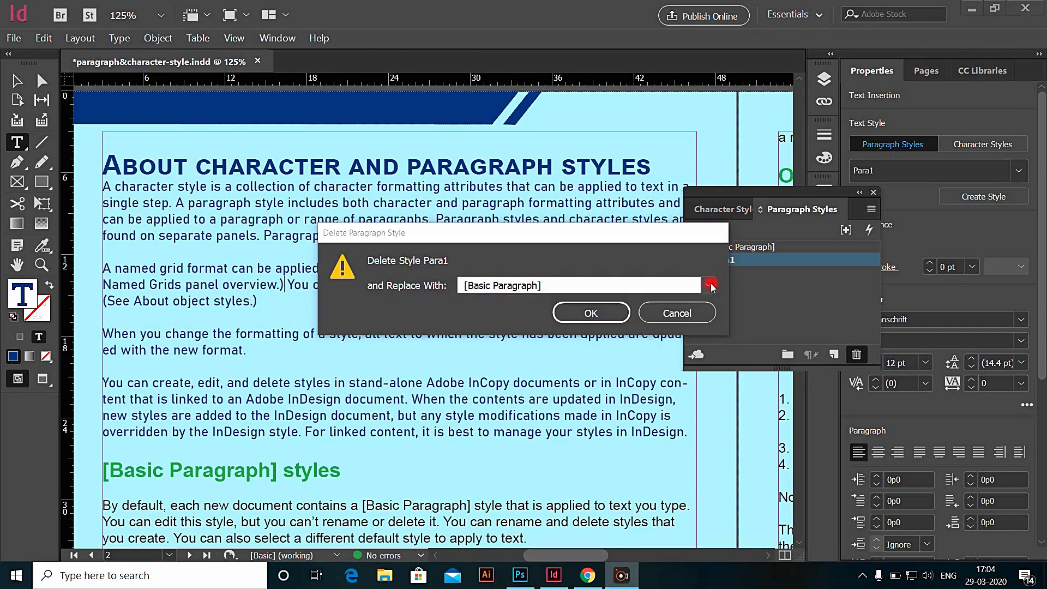
click(584, 313)
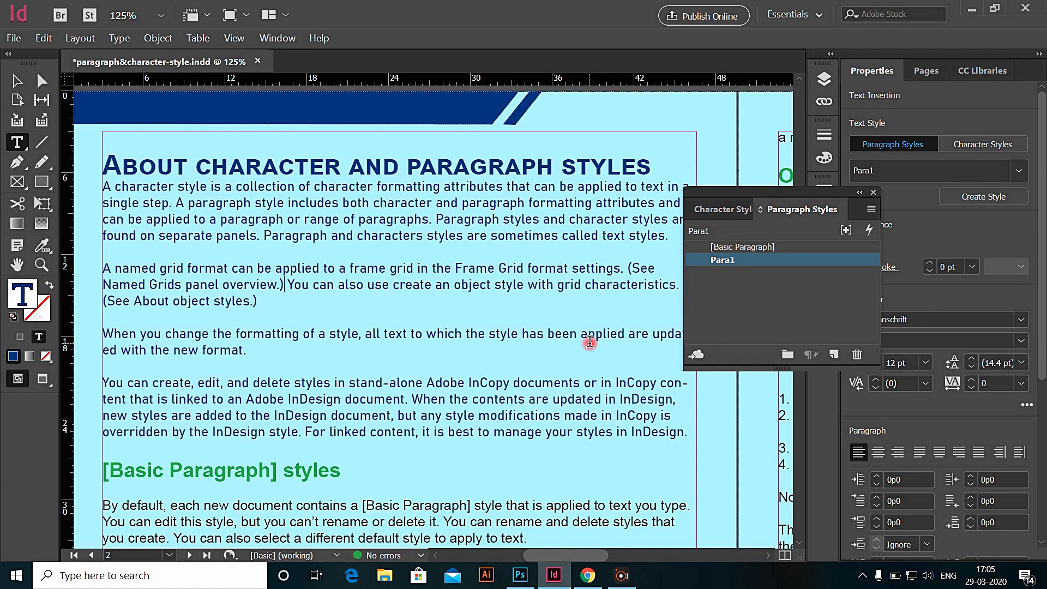
click(752, 303)
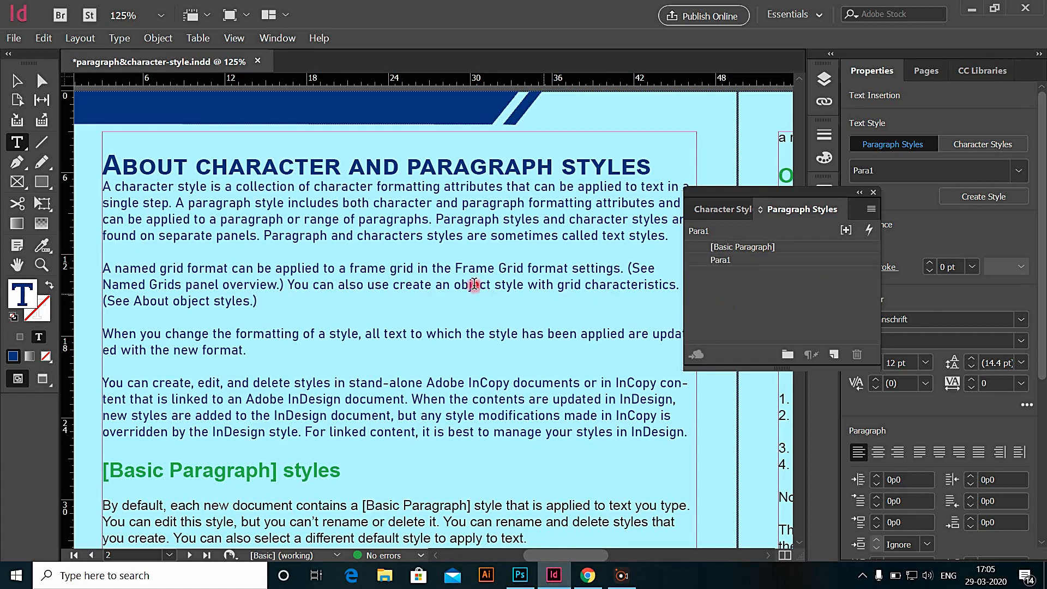
Place the Word document Indesign step by step at the end of the text on page 4
scroll(331, 265, down, 20)
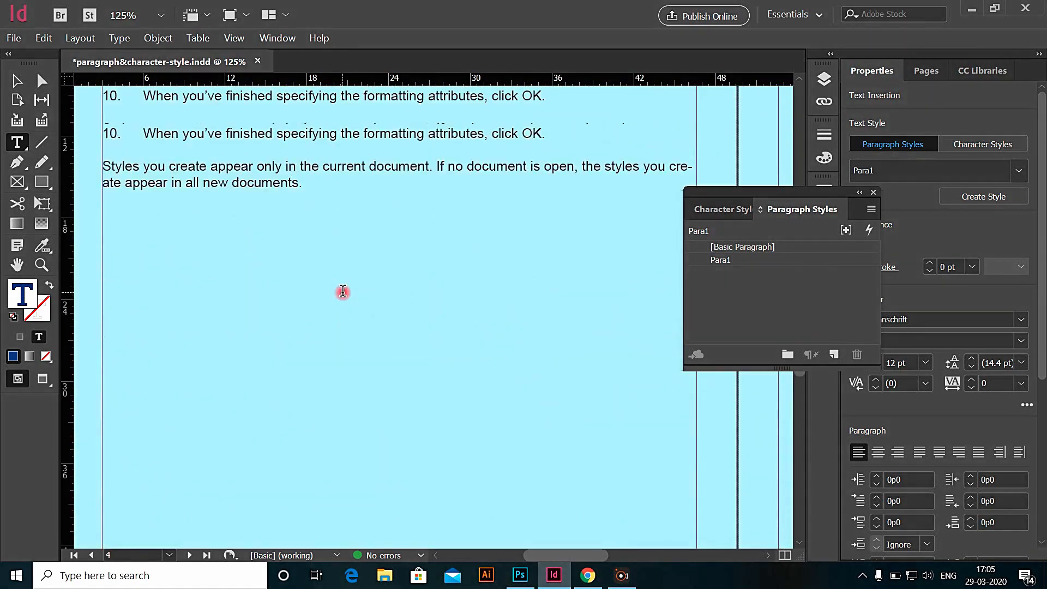
scroll(343, 291, up, 2)
click(148, 295)
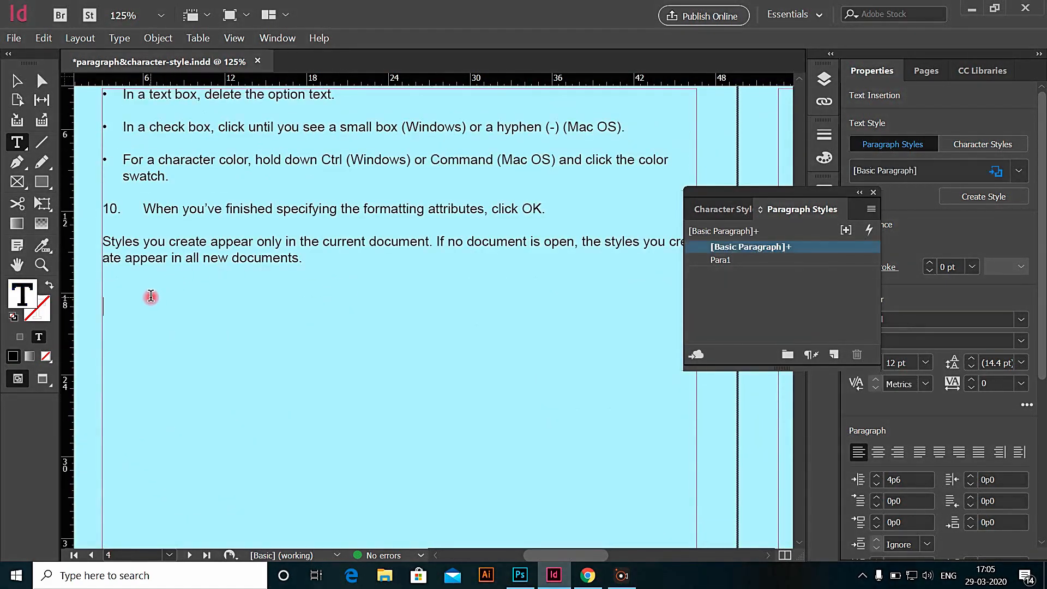
click(14, 38)
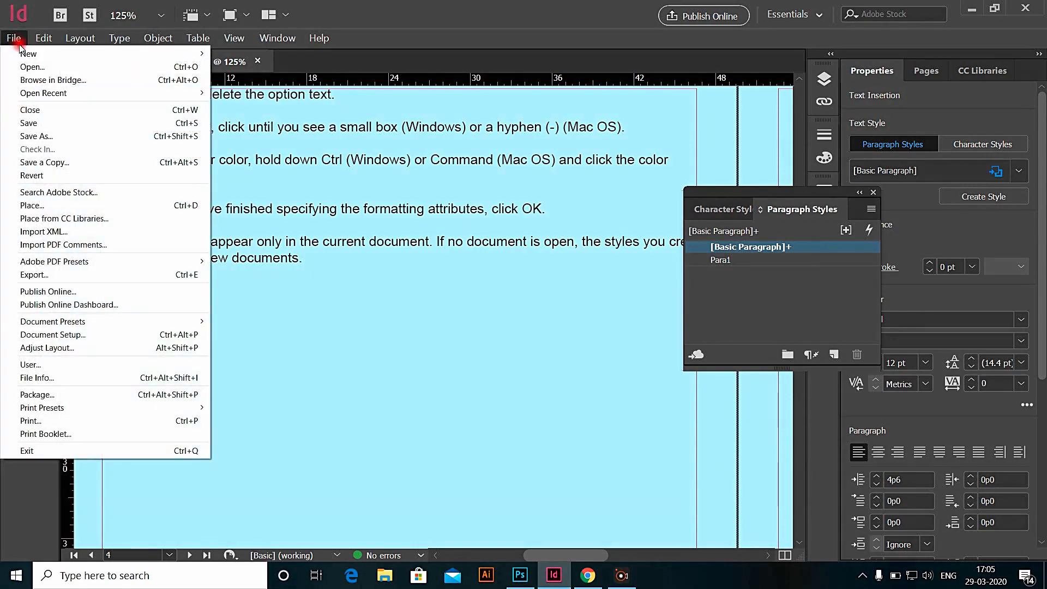
click(31, 206)
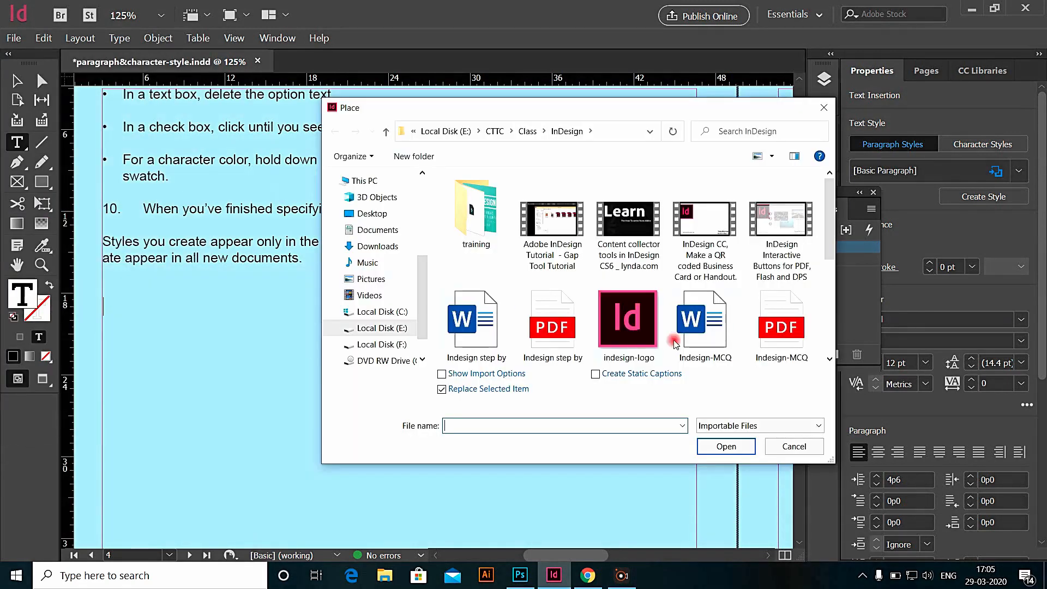
click(492, 327)
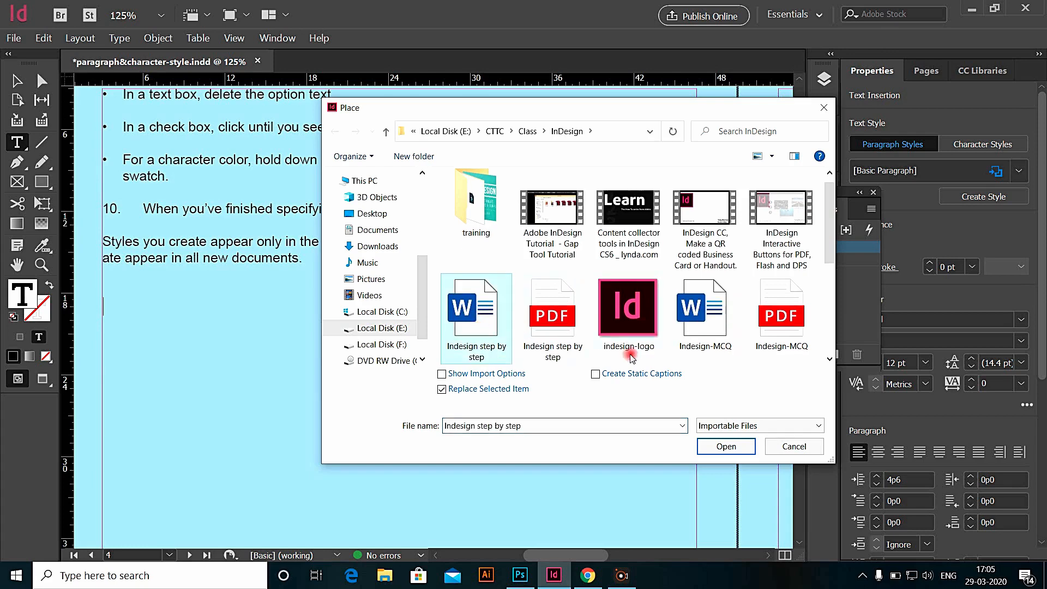
click(726, 446)
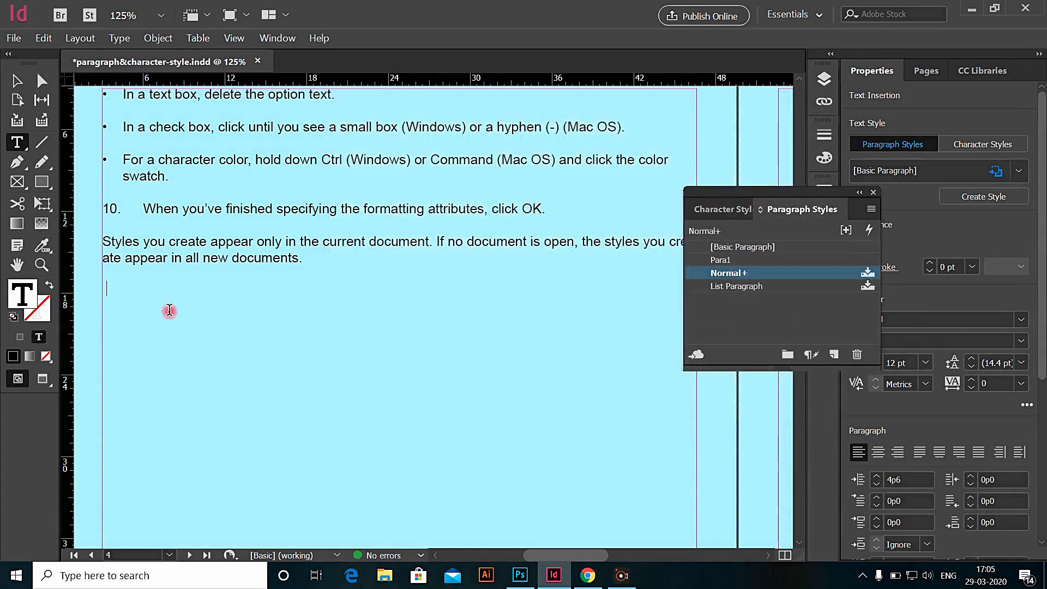
Examine the placed Table of Content text and compare its styling with the heading and body text on page 2
scroll(293, 339, down, 10)
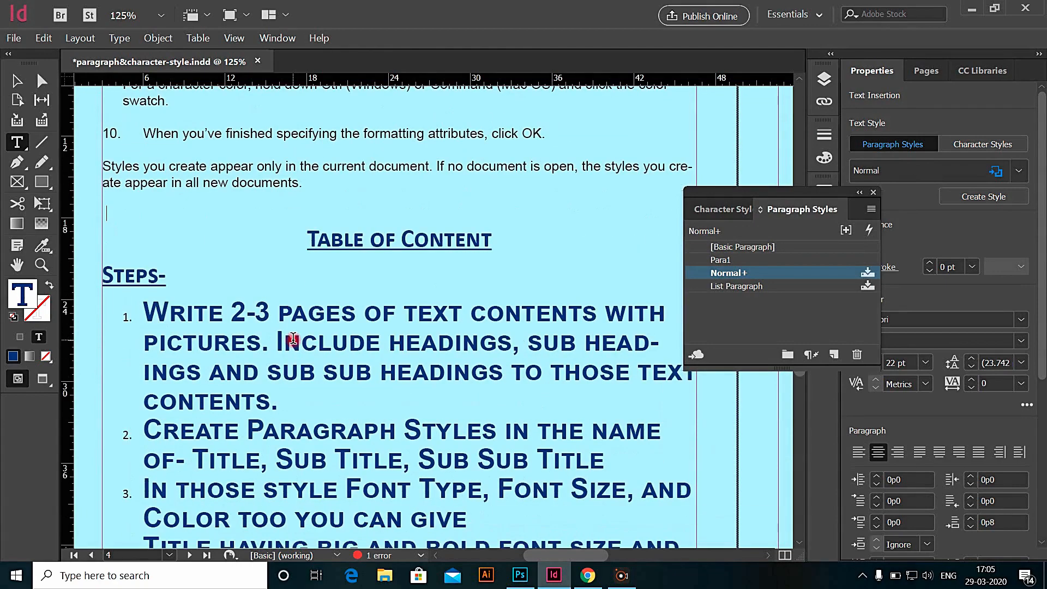
scroll(292, 338, down, 8)
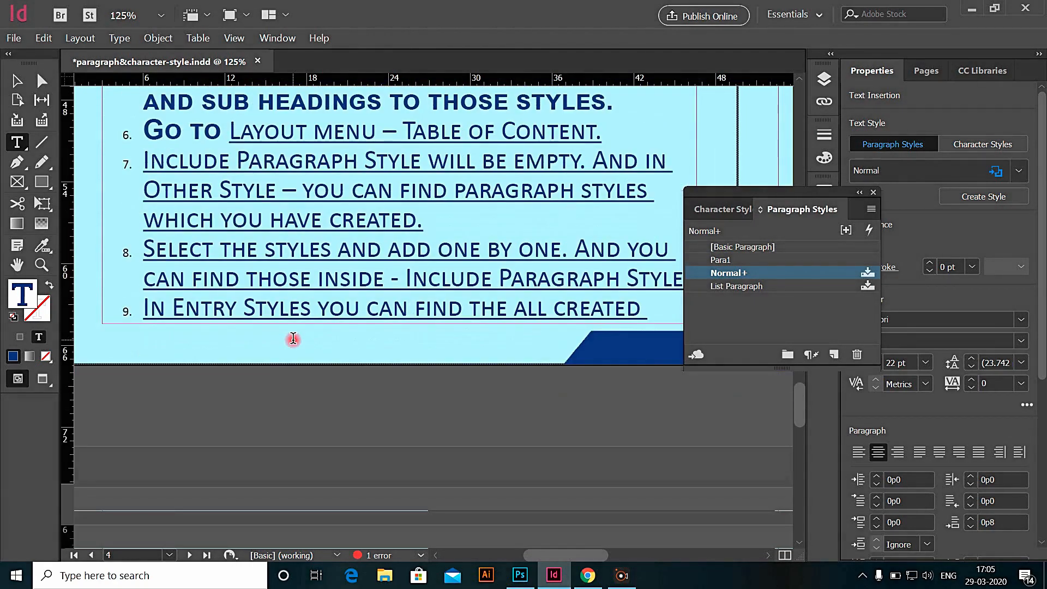
scroll(293, 339, up, 4)
scroll(293, 338, up, 10)
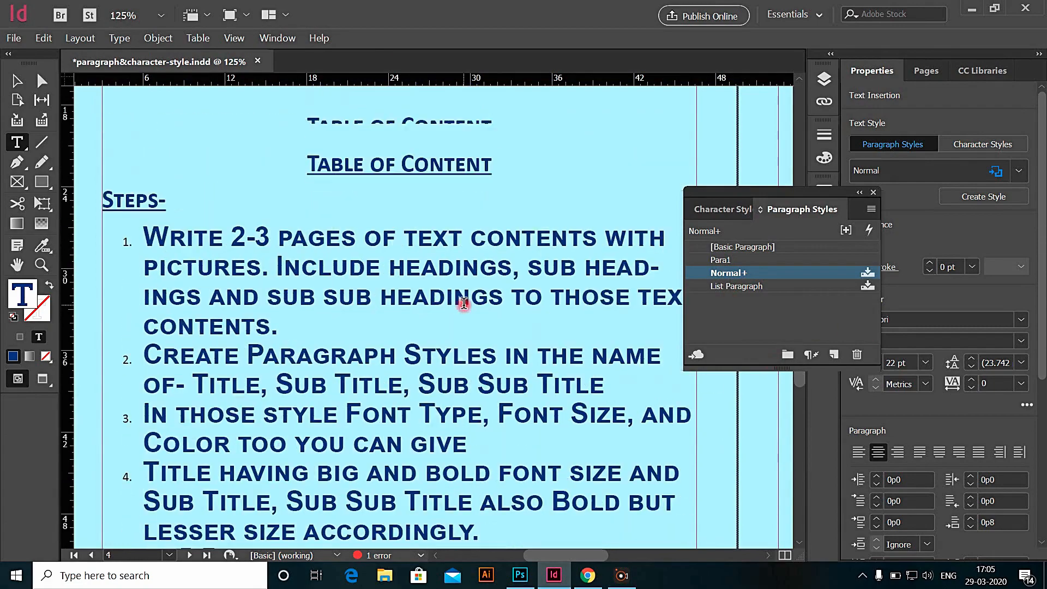
scroll(464, 303, up, 2)
scroll(432, 257, up, 10)
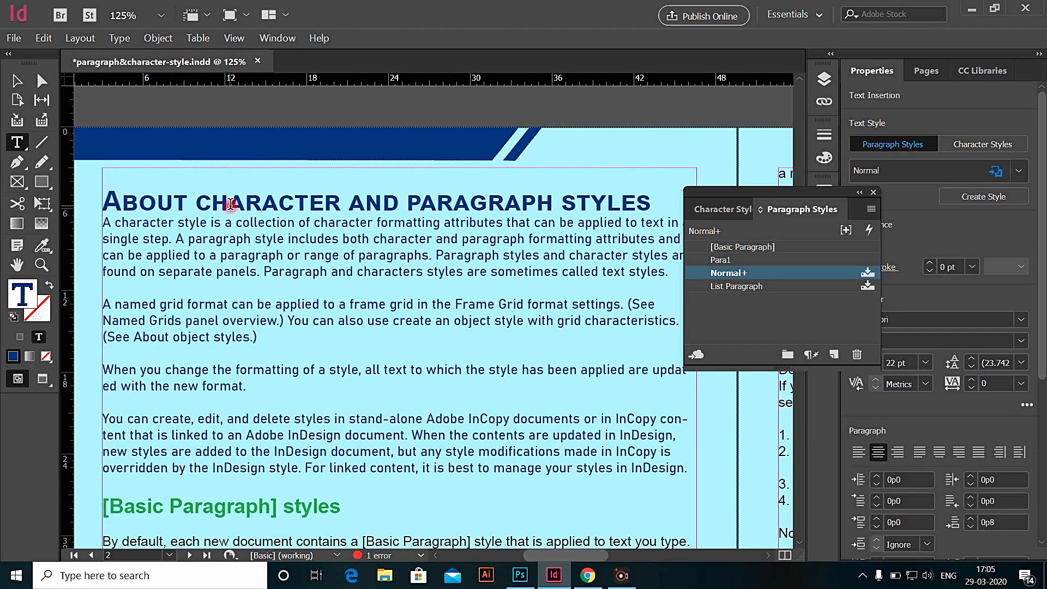
click(324, 302)
scroll(324, 302, down, 12)
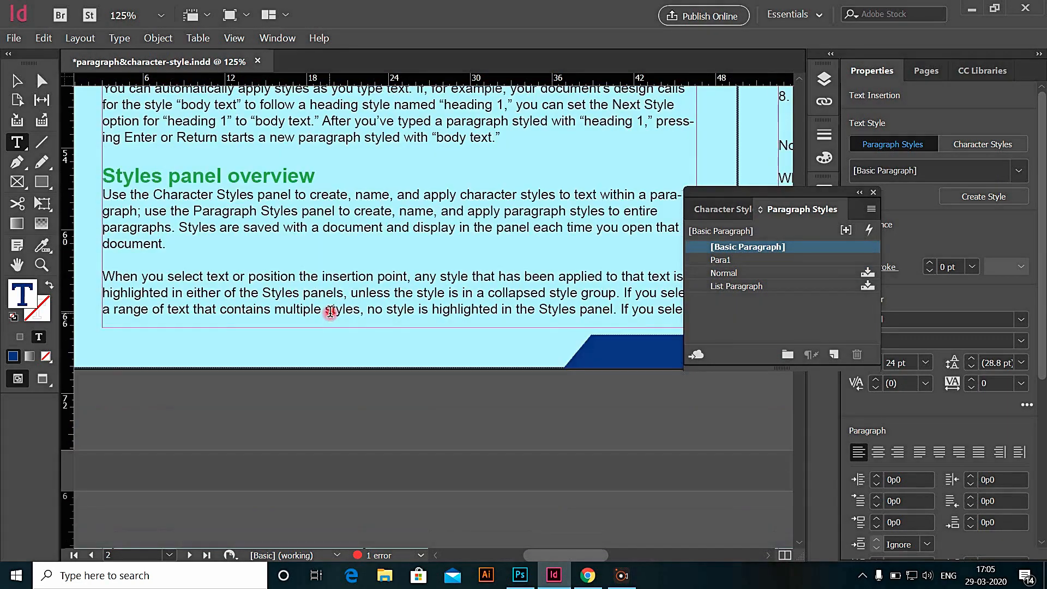
scroll(330, 312, down, 3)
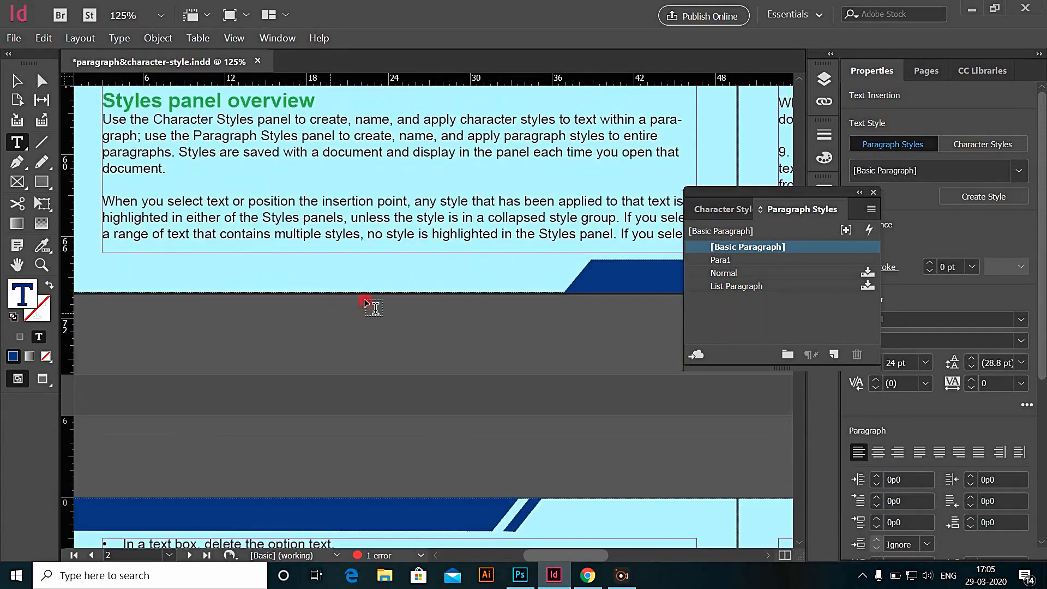
Select the placed Table of Content text through item 9 and set its character style to [None]
click(714, 209)
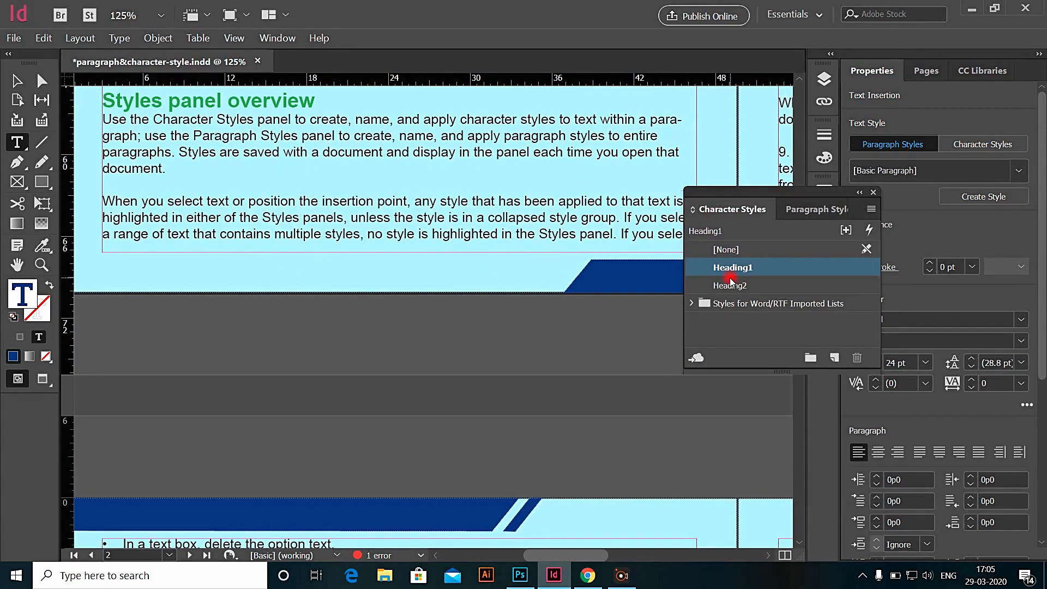
scroll(451, 269, down, 10)
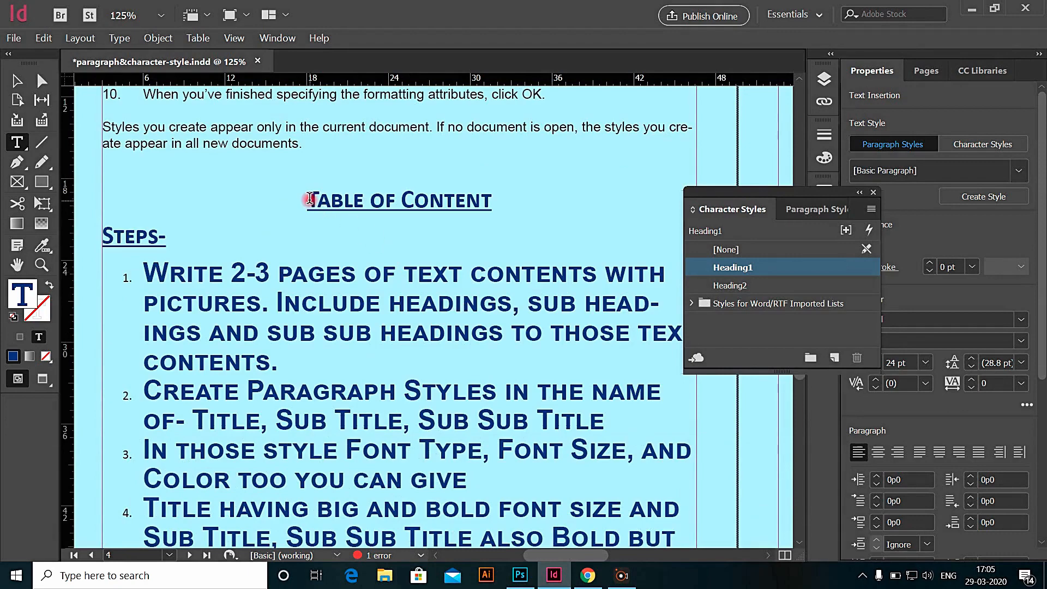
drag(307, 199, 688, 345)
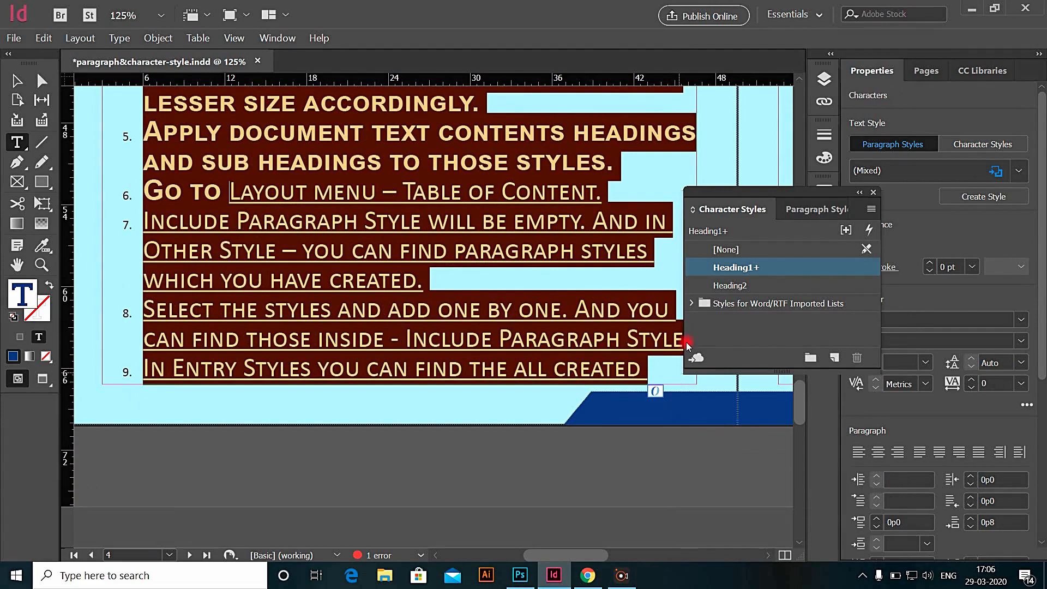
click(750, 305)
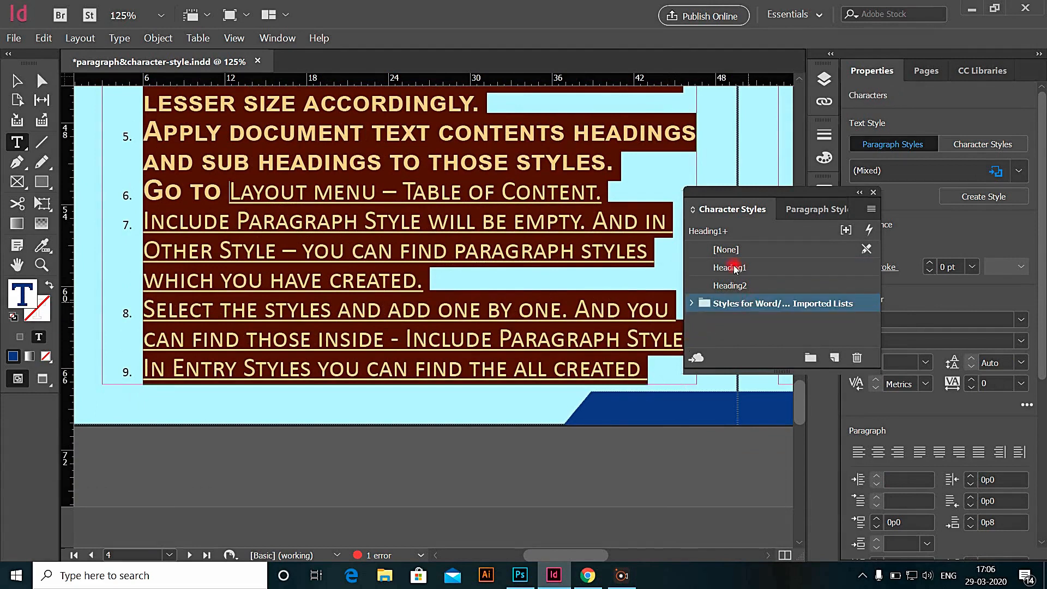
click(726, 249)
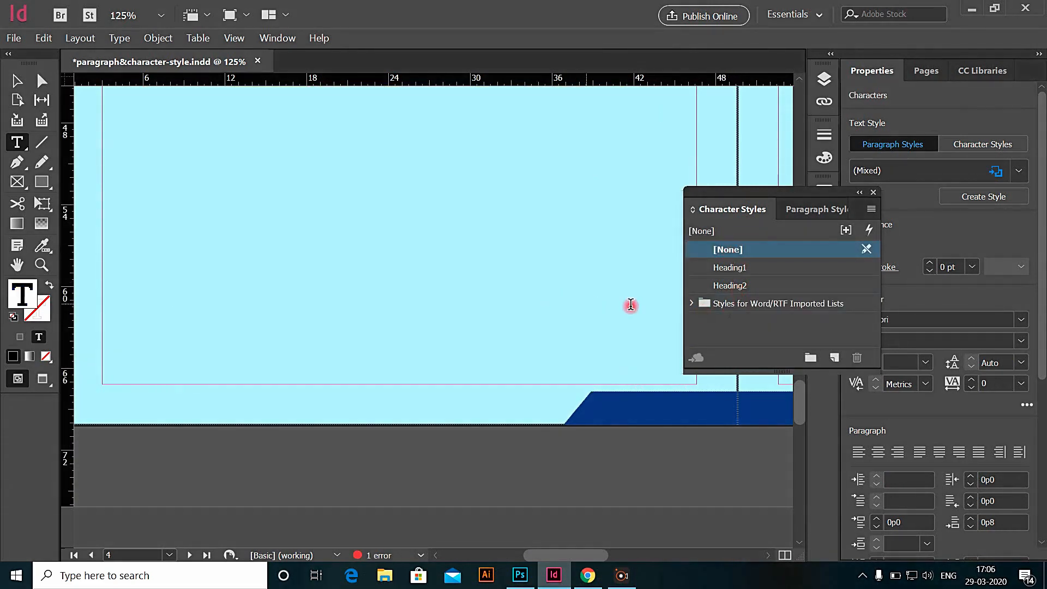
Apply the Word Imported List Style1 character style from the Styles for Word/RTF Imported Lists group to the selected text
click(753, 303)
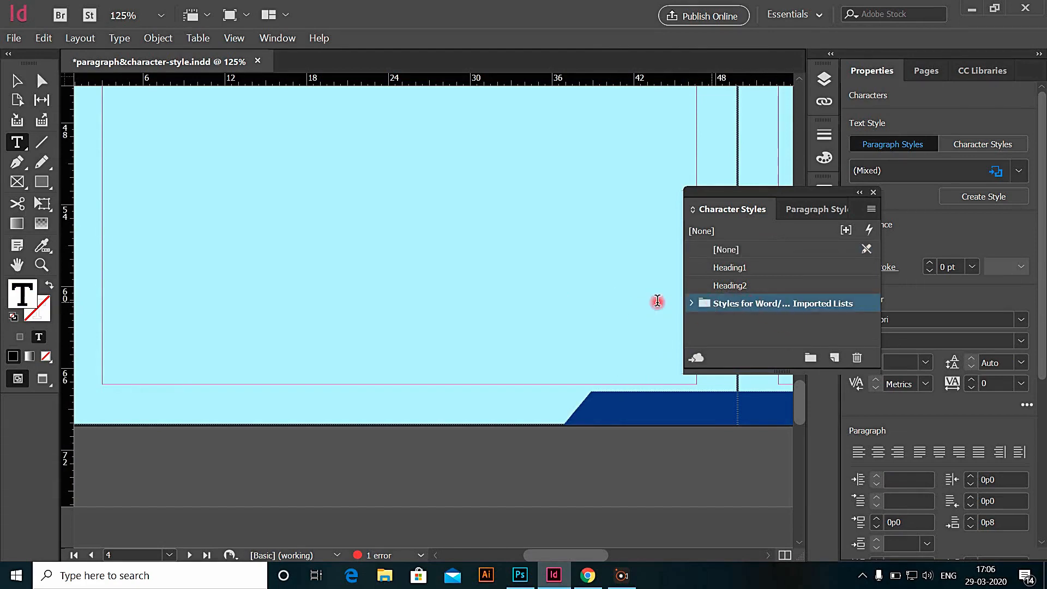
click(692, 303)
click(725, 321)
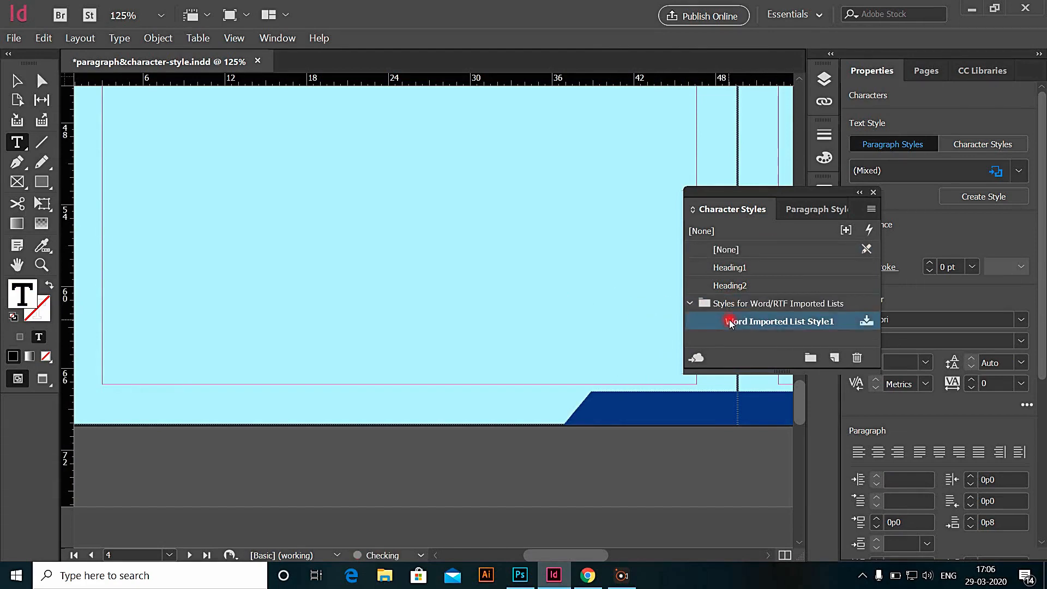
Apply Word Imported List Style1 to the remaining text of item 9 and check the placed content below it
scroll(483, 248, up, 5)
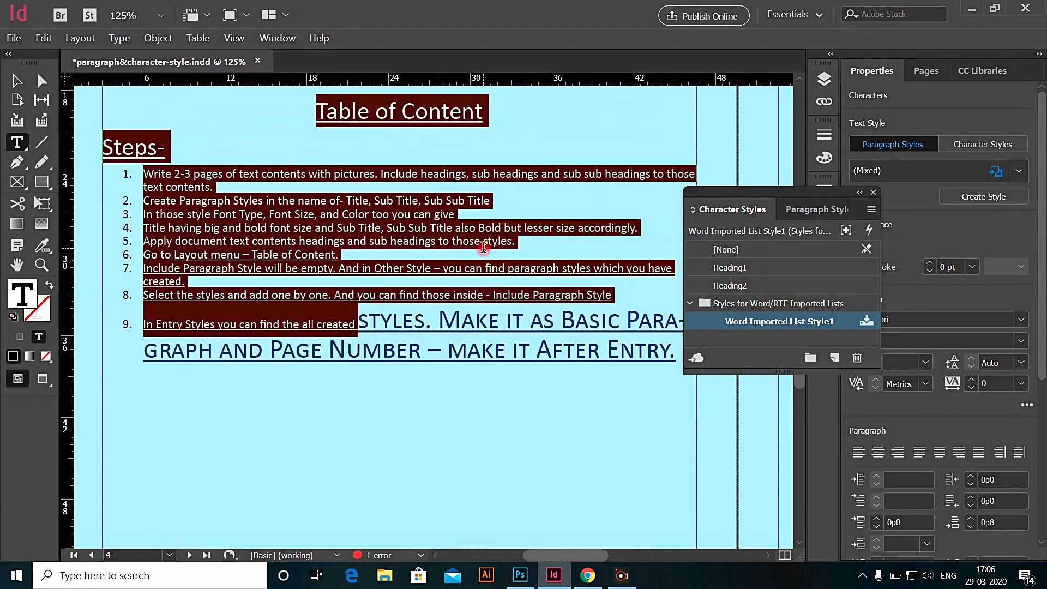
scroll(445, 256, down, 3)
drag(360, 279, 643, 346)
click(769, 323)
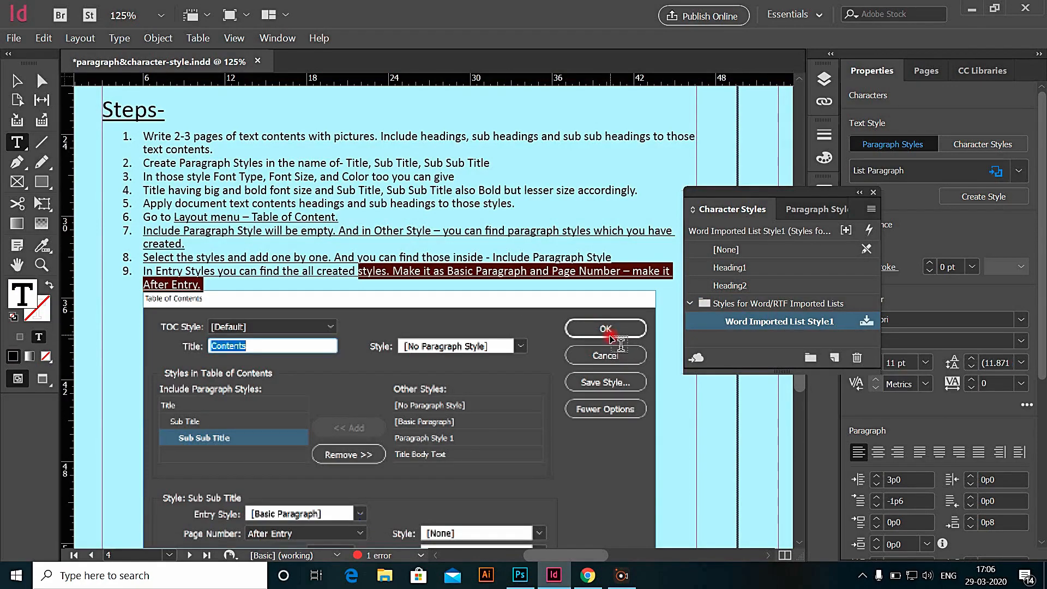
scroll(513, 305, down, 8)
scroll(510, 306, up, 8)
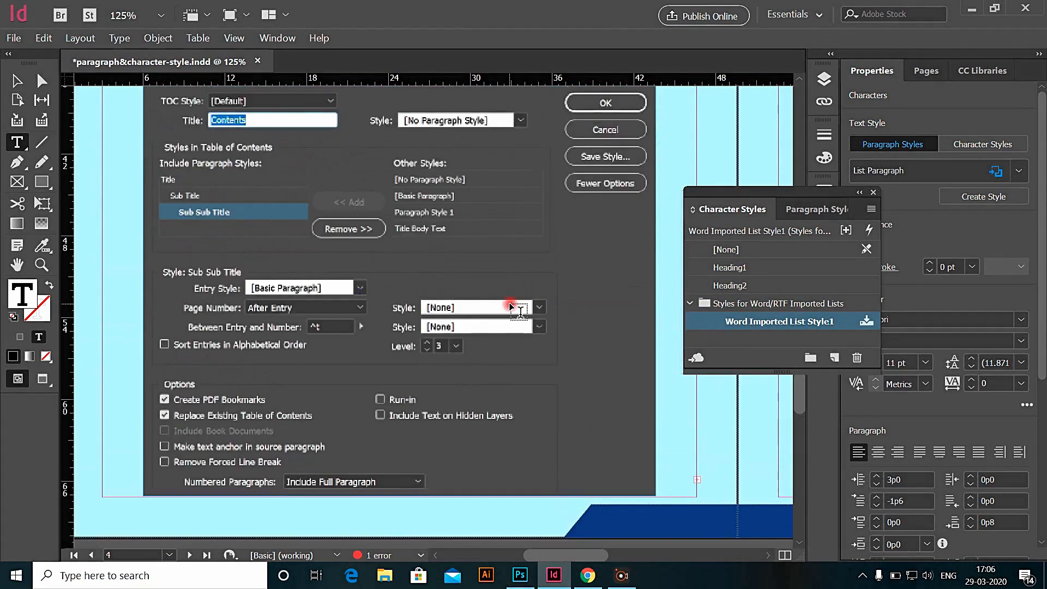
click(358, 170)
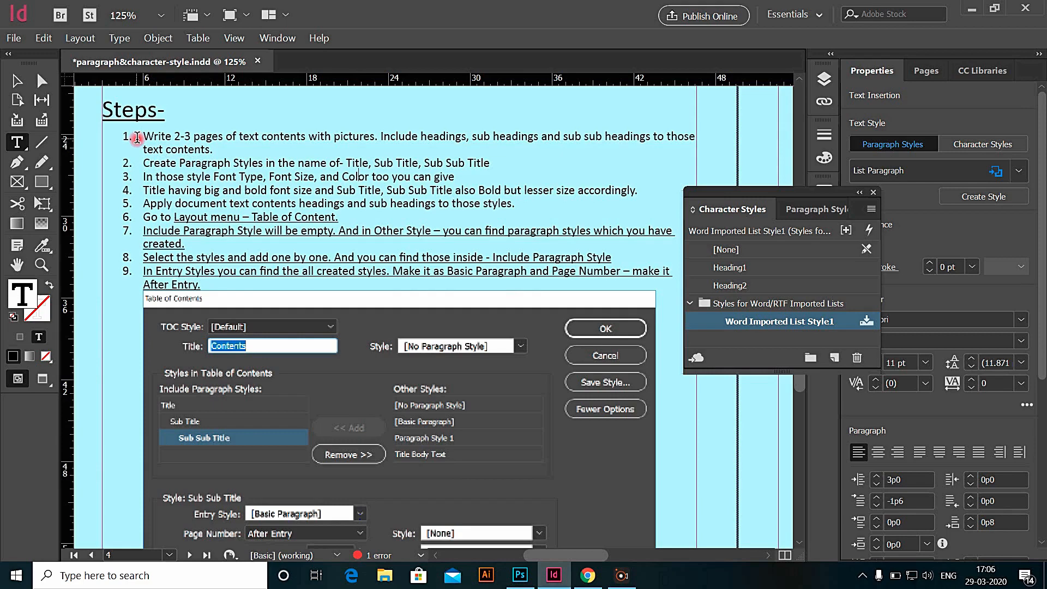
Convert the automatic numbering of the nine listed steps to text and check that the numbers are selectable
drag(141, 149, 164, 211)
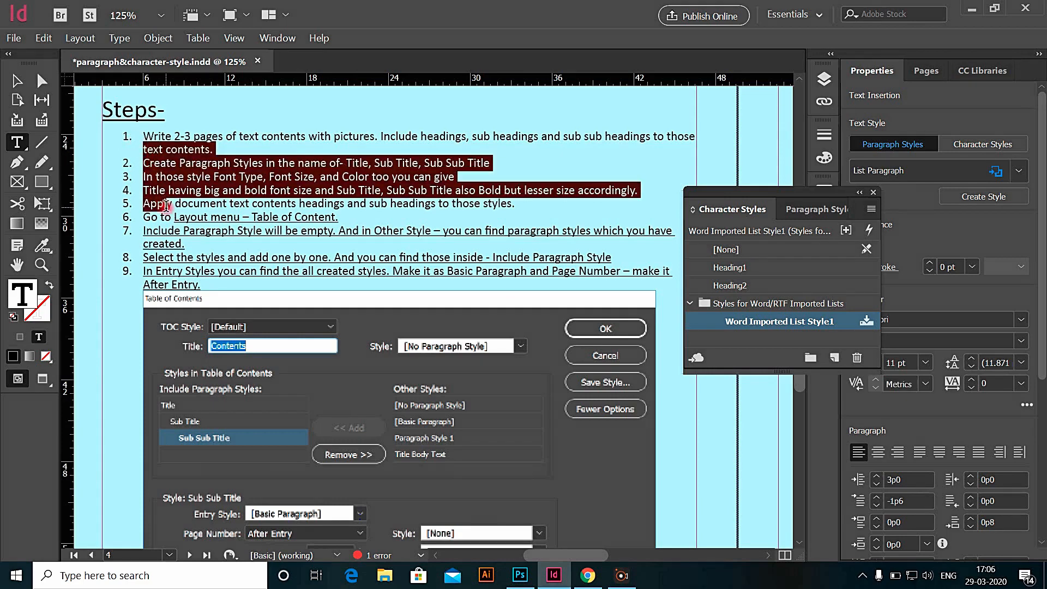
drag(143, 137, 215, 280)
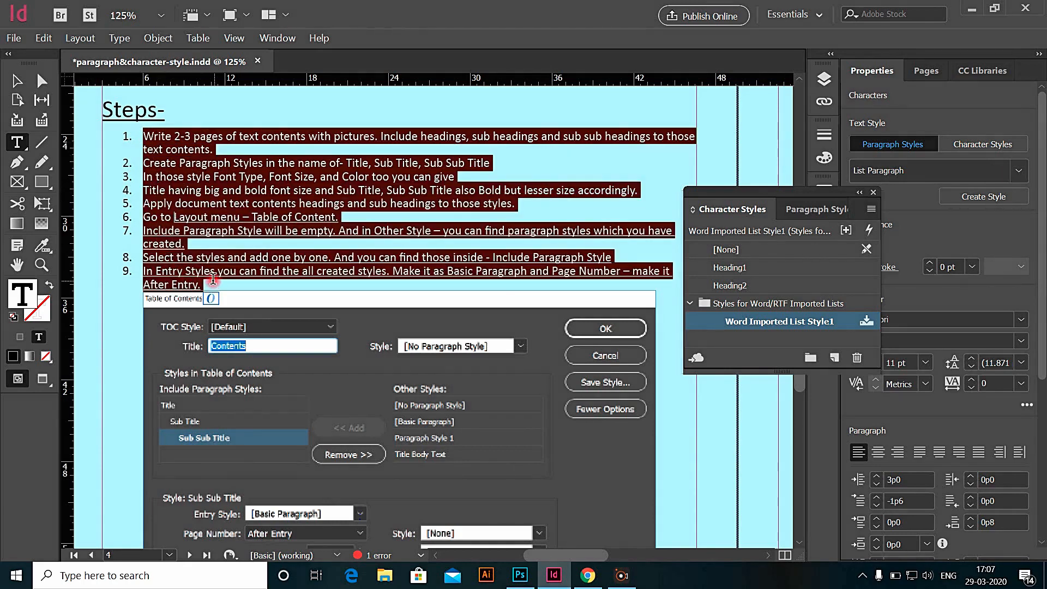
click(117, 42)
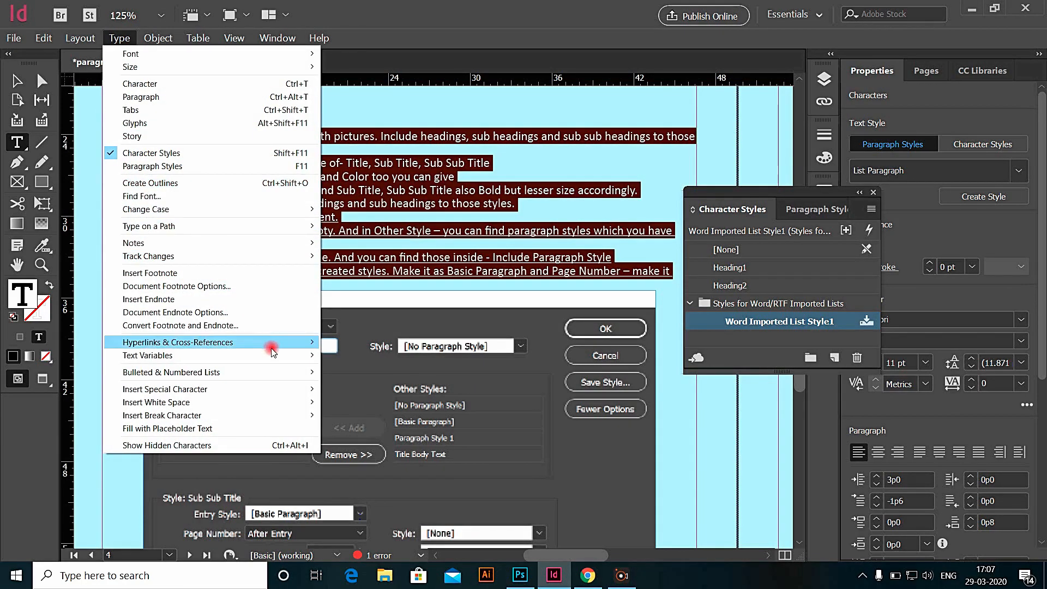
mouse_move(276, 376)
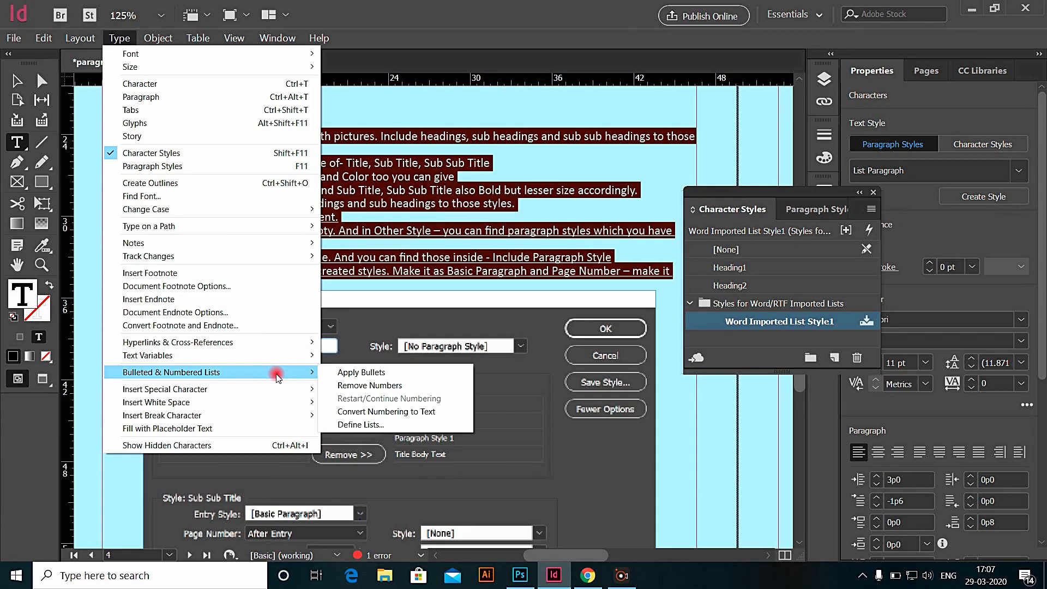
click(391, 413)
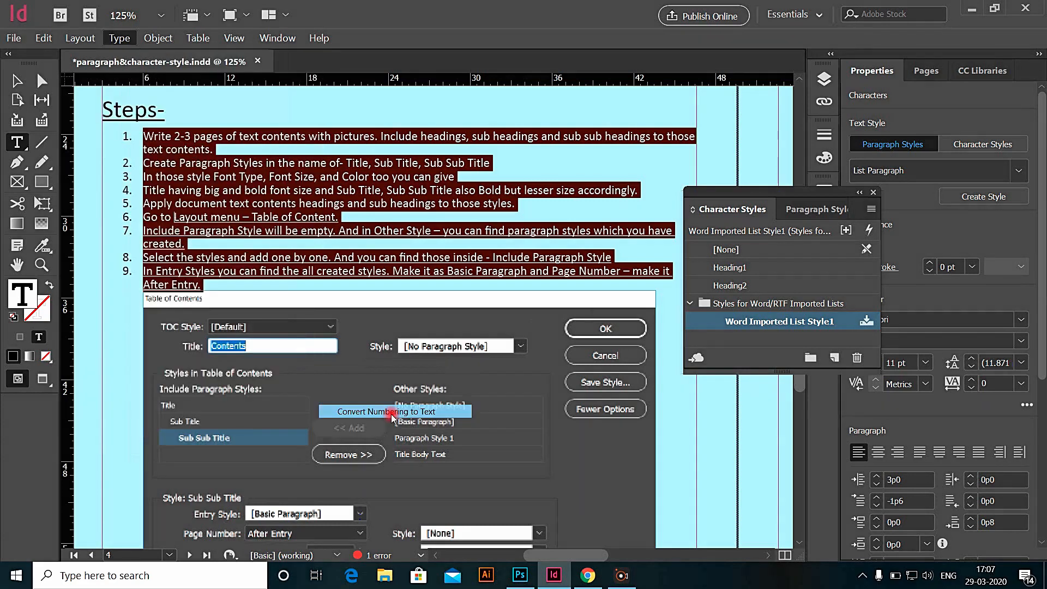
drag(112, 136, 208, 271)
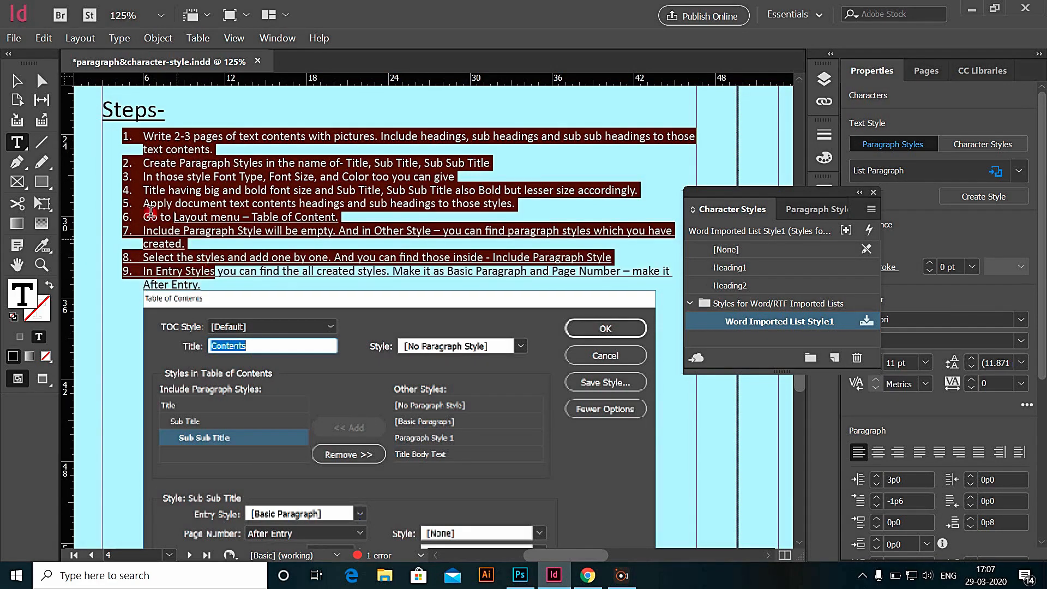
click(126, 126)
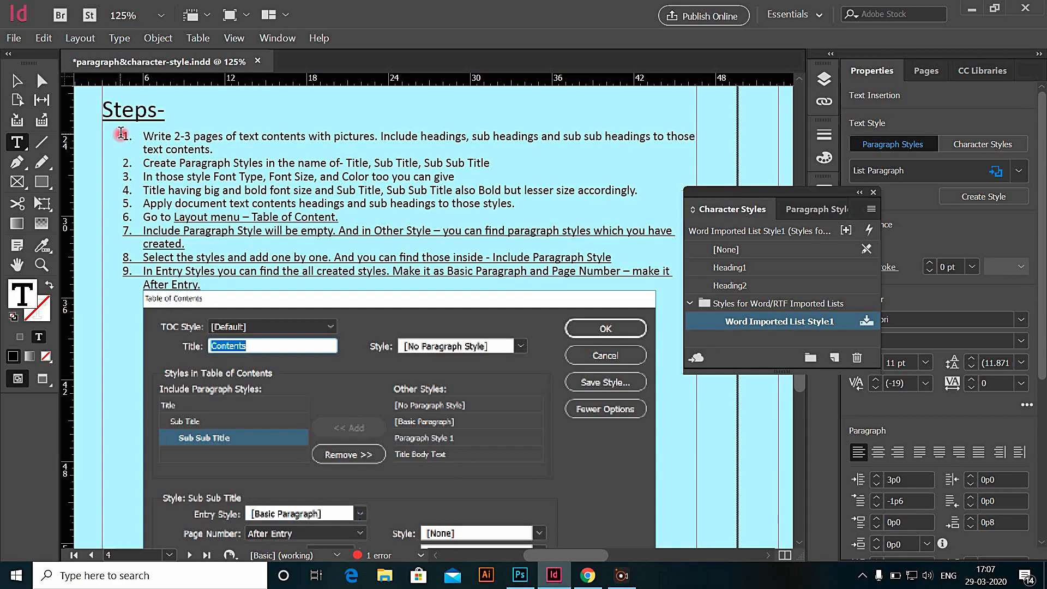
Select the three bulleted items above the Table of Content heading and turn on the Style Override Highlighter
scroll(213, 215, up, 7)
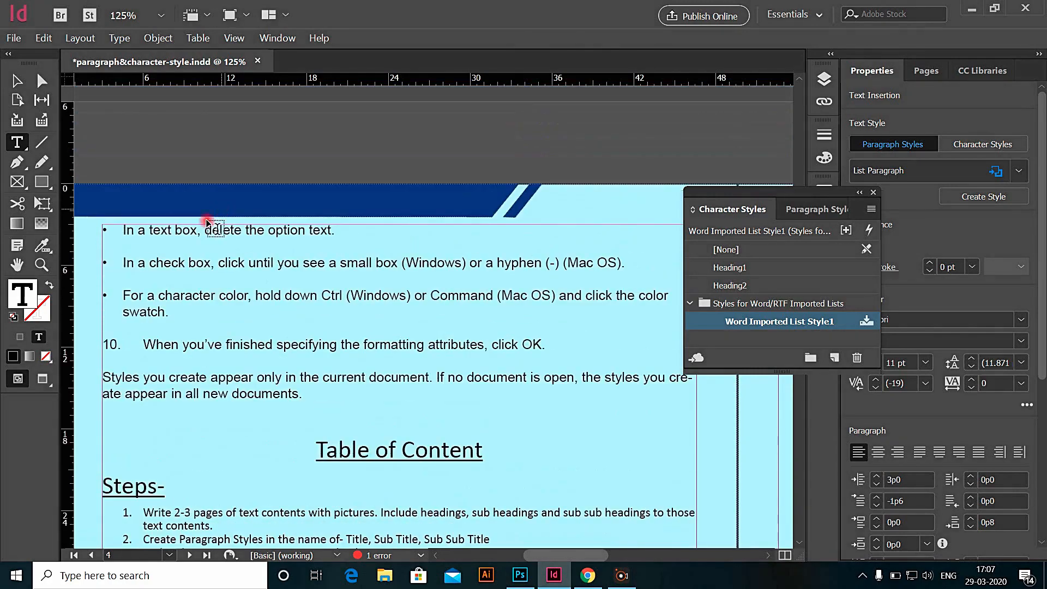
click(120, 229)
drag(120, 229, 184, 310)
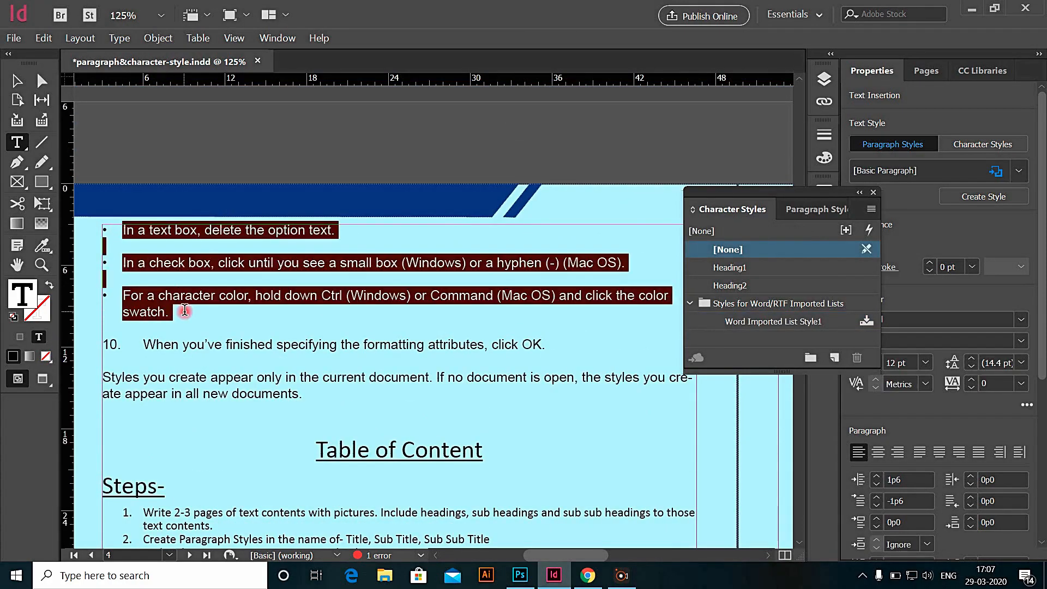
click(846, 231)
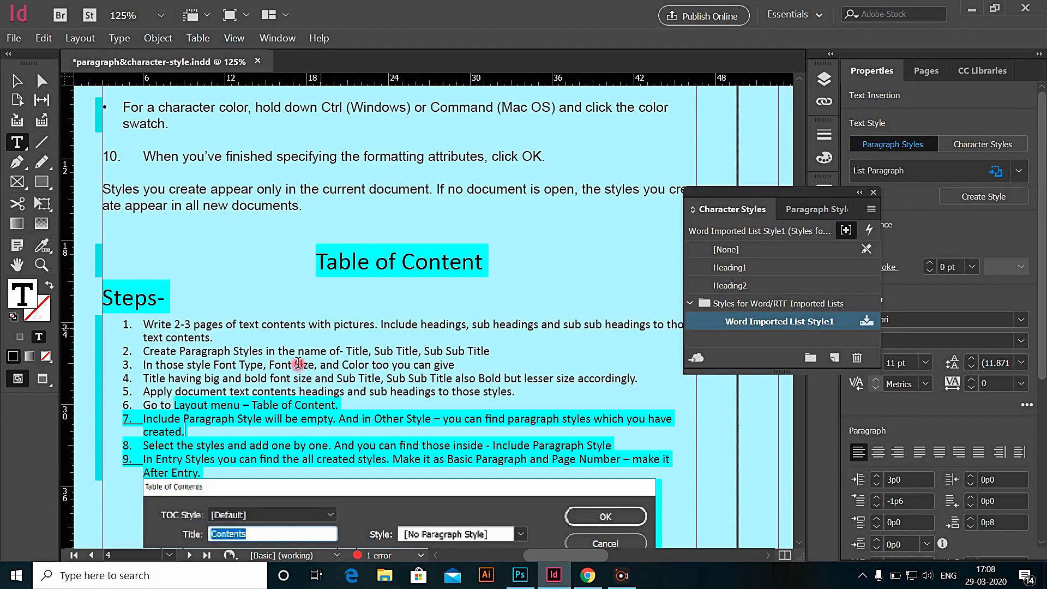
Examine the highlighted style overrides across the document pages and turn the Style Override Highlighter off
click(370, 304)
scroll(315, 305, down, 1)
scroll(315, 306, down, 10)
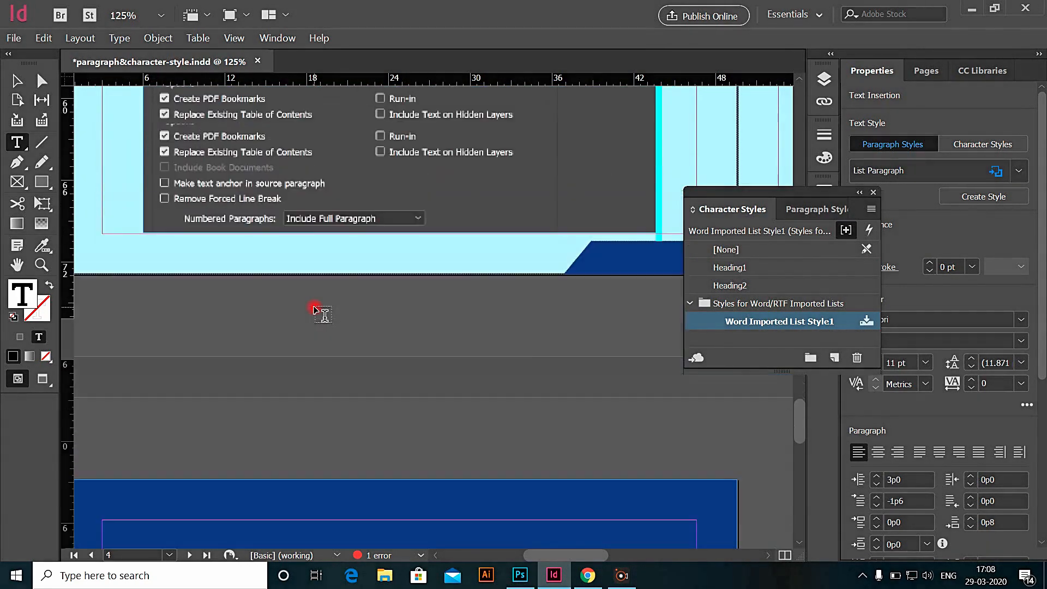
scroll(314, 309, up, 10)
scroll(315, 308, up, 19)
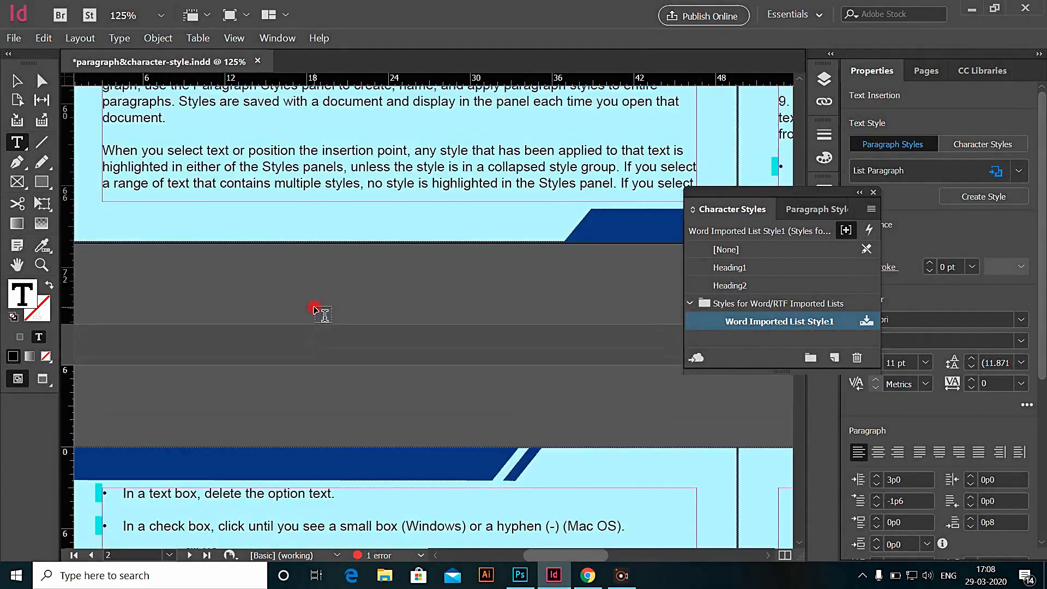
scroll(316, 309, down, 4)
scroll(315, 309, down, 14)
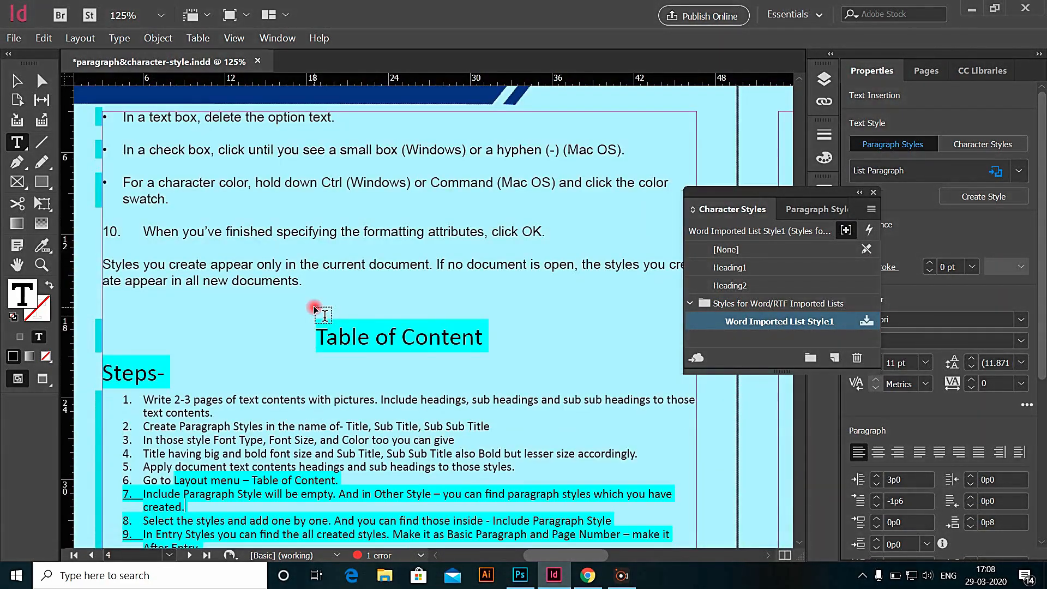
scroll(315, 309, down, 1)
scroll(315, 310, down, 1)
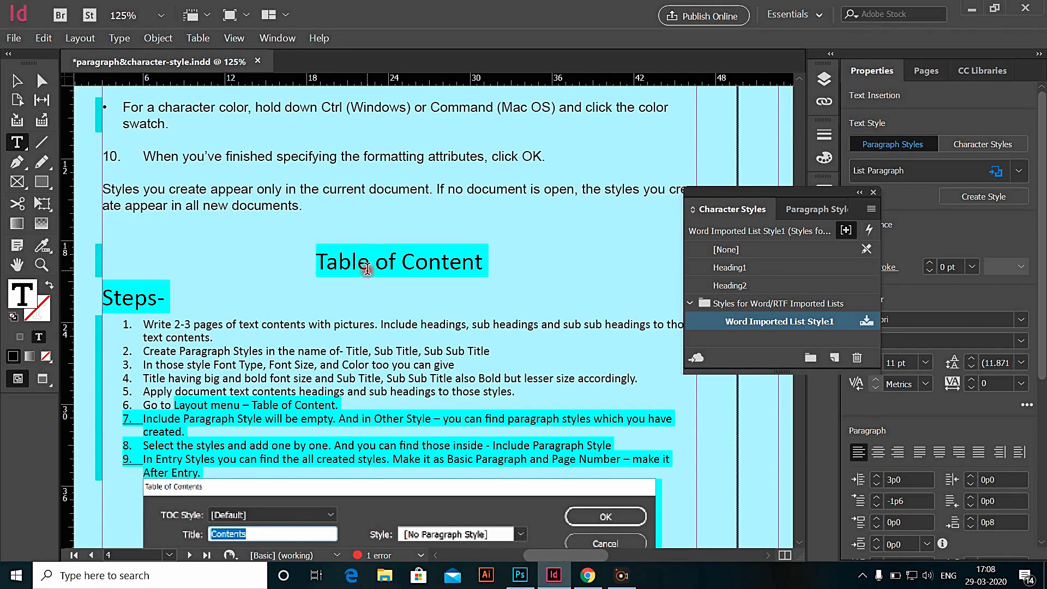
click(846, 229)
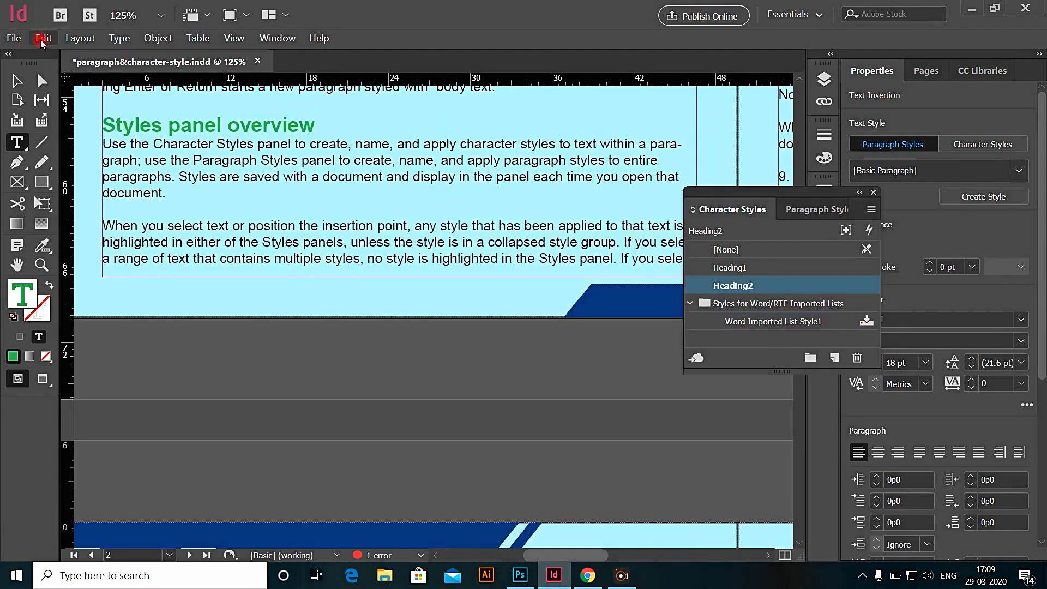
Open Find/Change and set the find format to the Para1 paragraph style
click(43, 38)
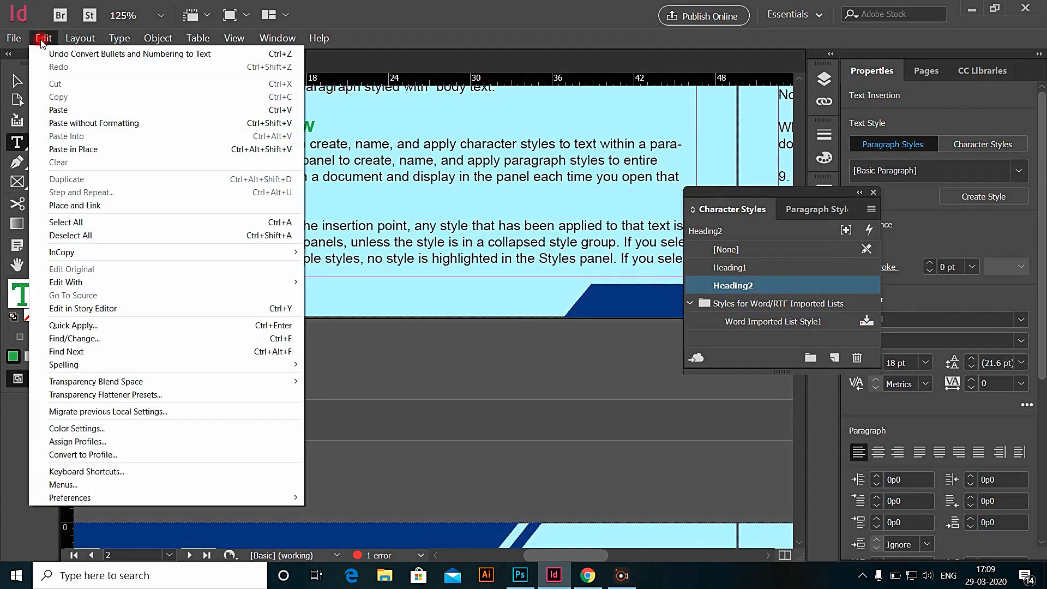
click(87, 339)
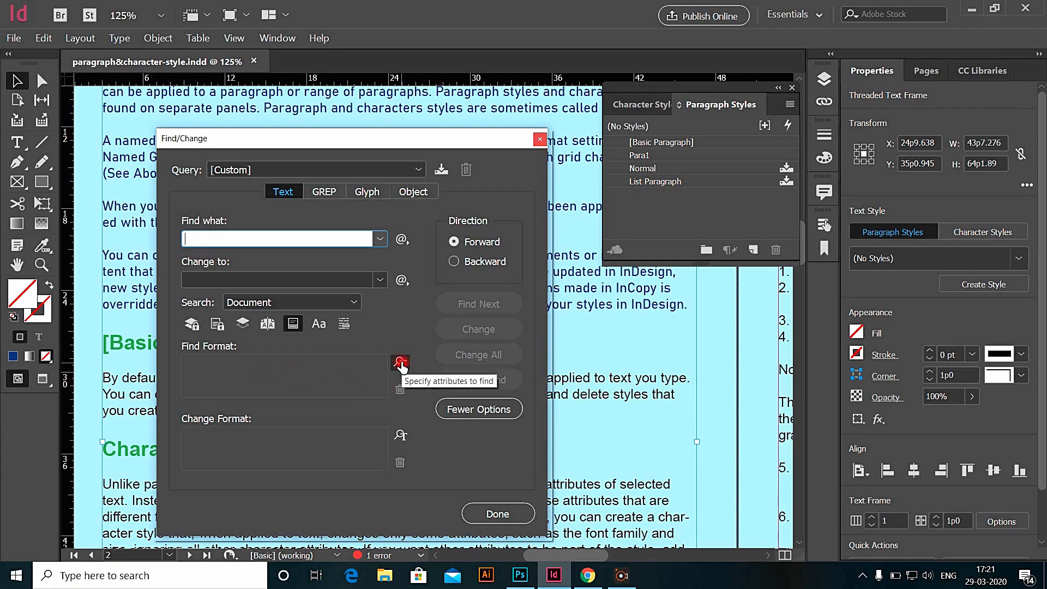
click(283, 362)
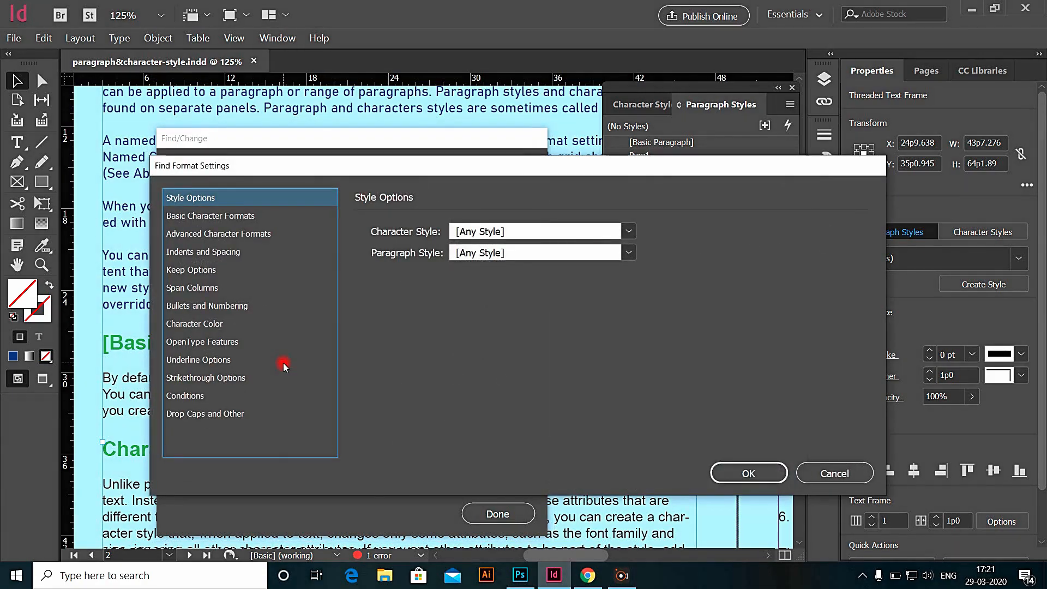
click(180, 202)
click(628, 254)
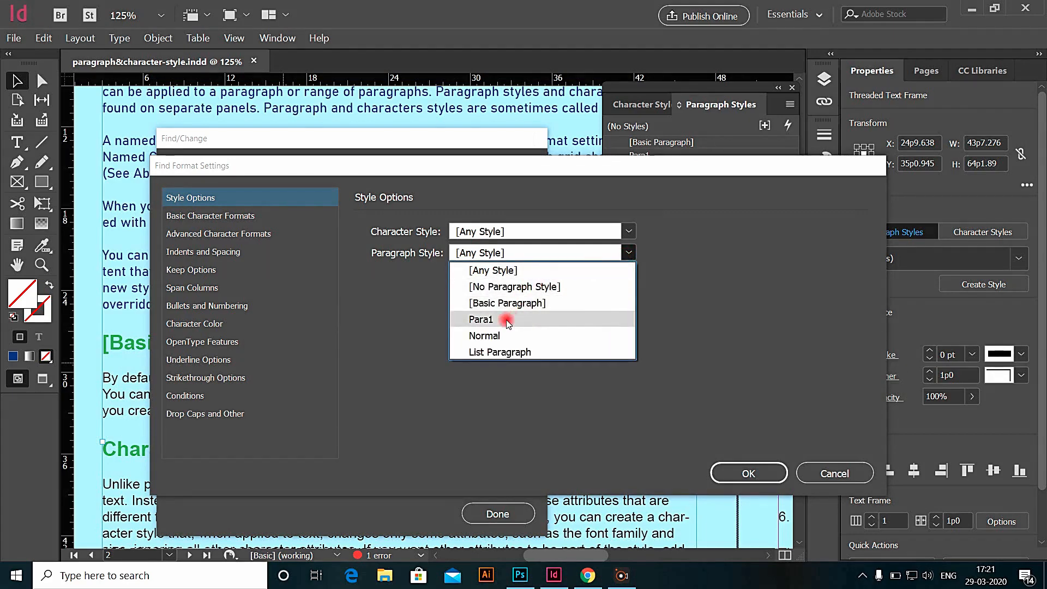
click(483, 321)
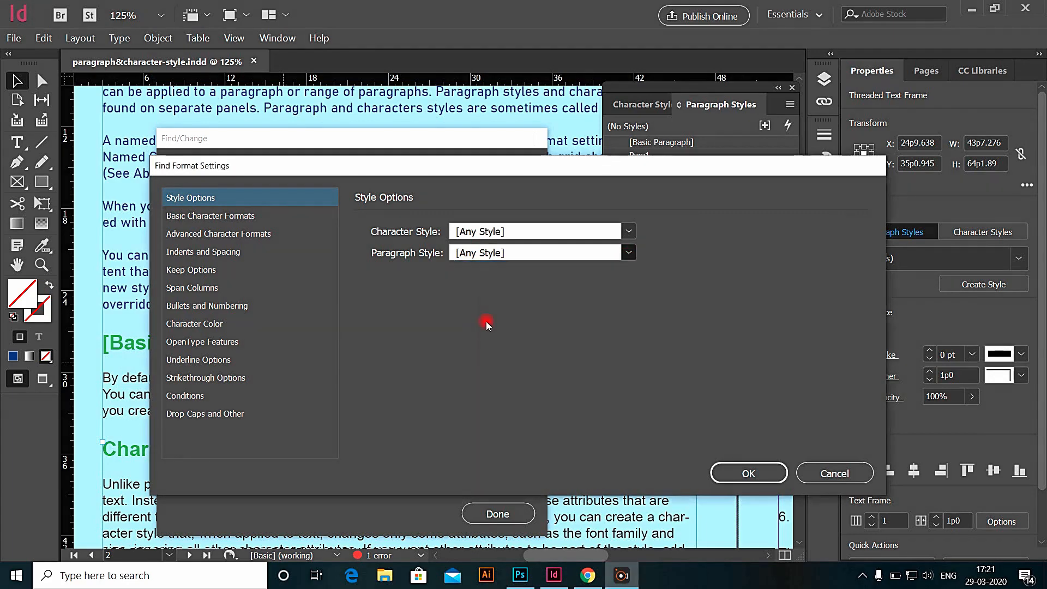
click(745, 473)
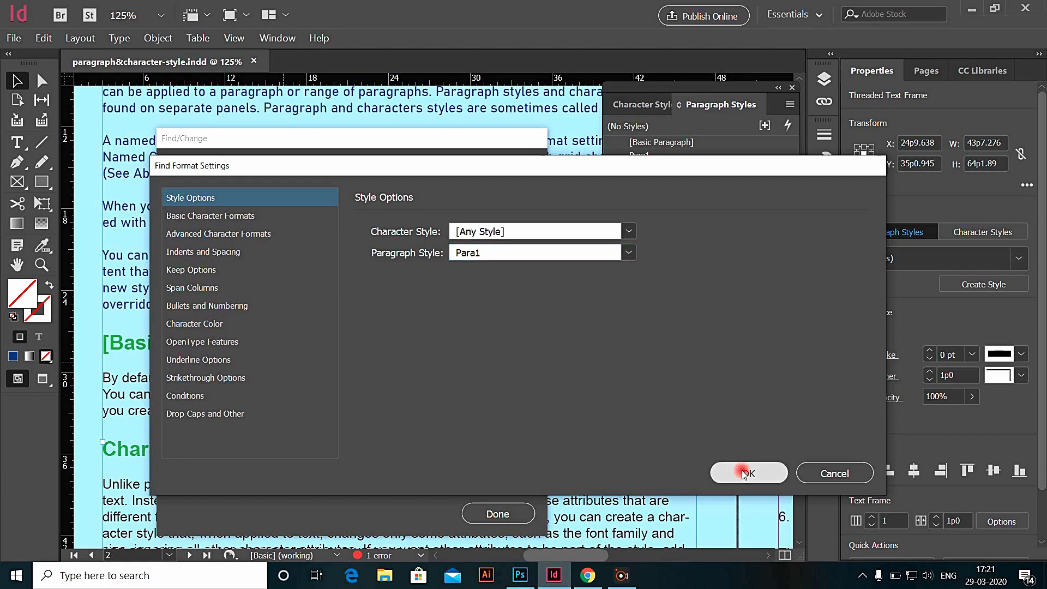
Set the change format to the [Basic Paragraph] paragraph style with Franklin Gothic Book Regular at 14 pt
click(247, 436)
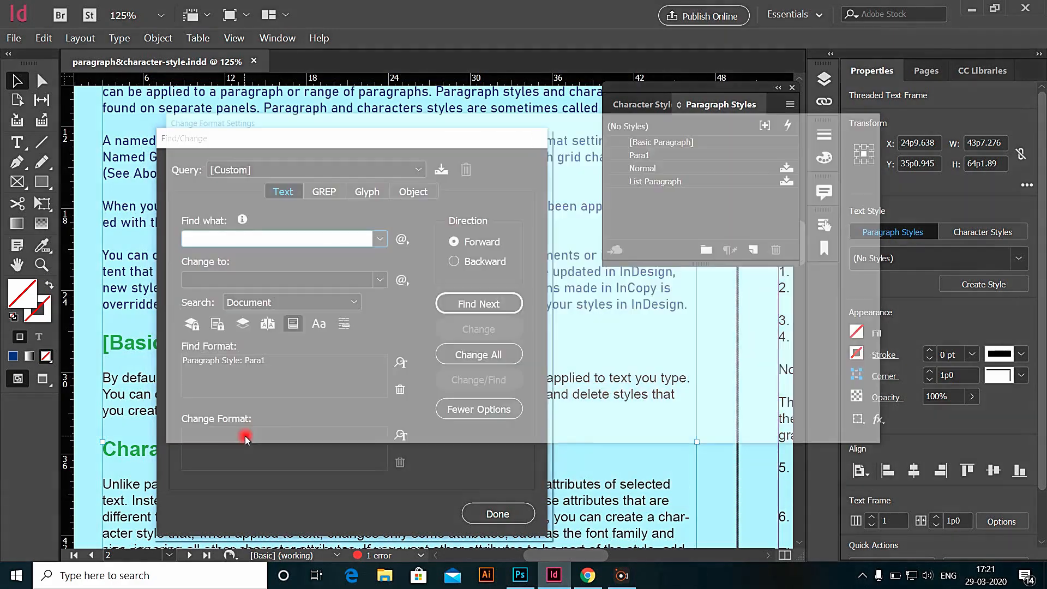
click(642, 211)
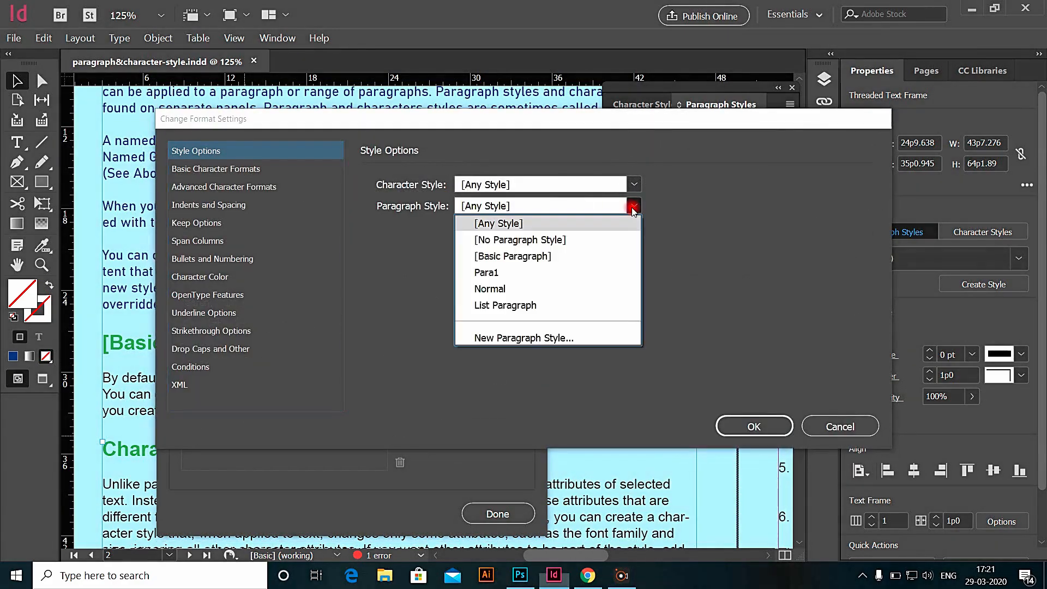
click(520, 257)
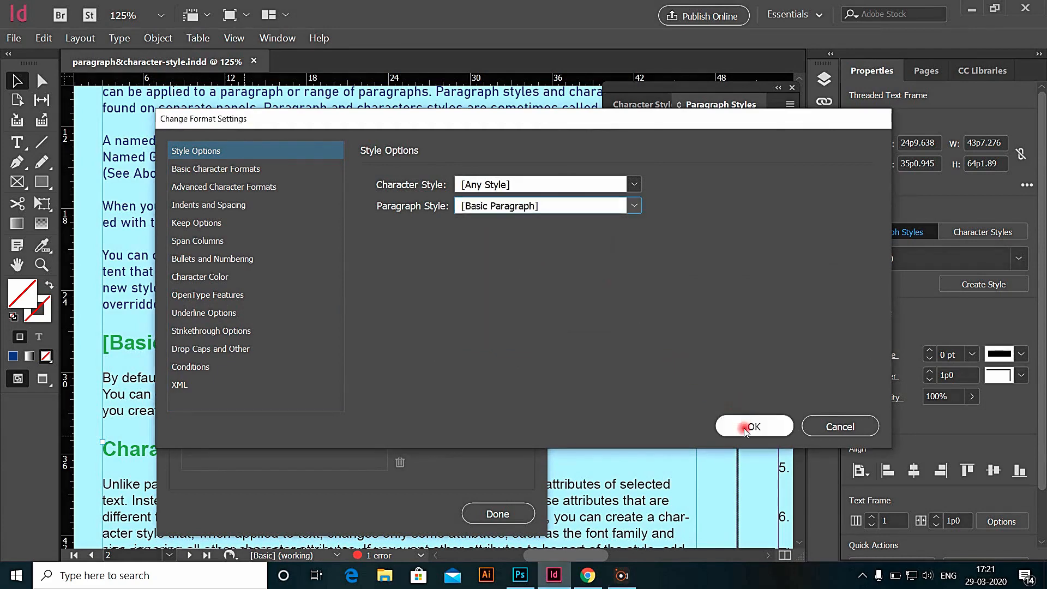
click(200, 170)
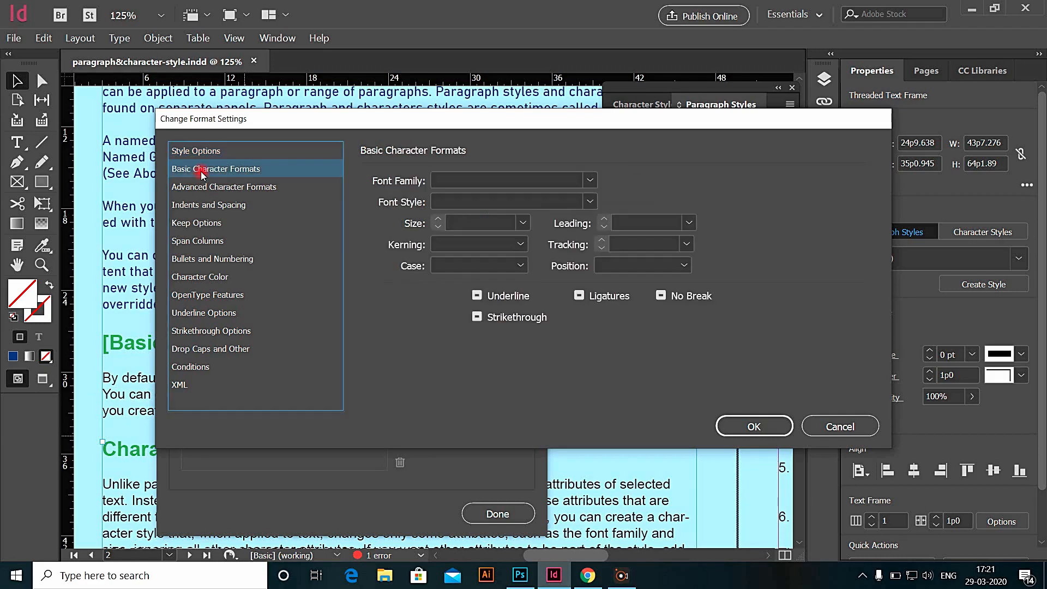
click(590, 180)
click(543, 212)
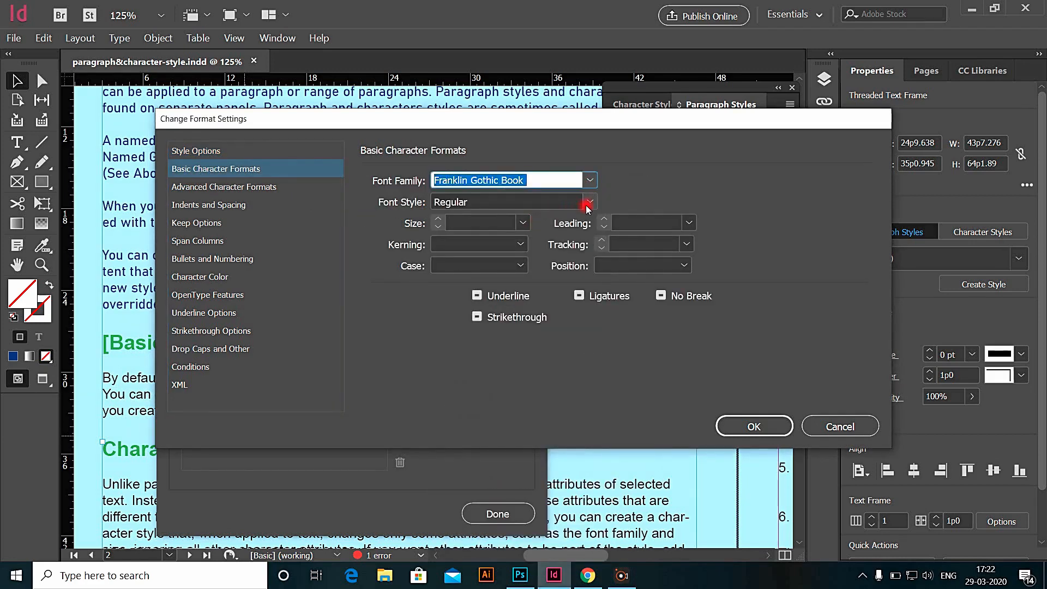
click(523, 224)
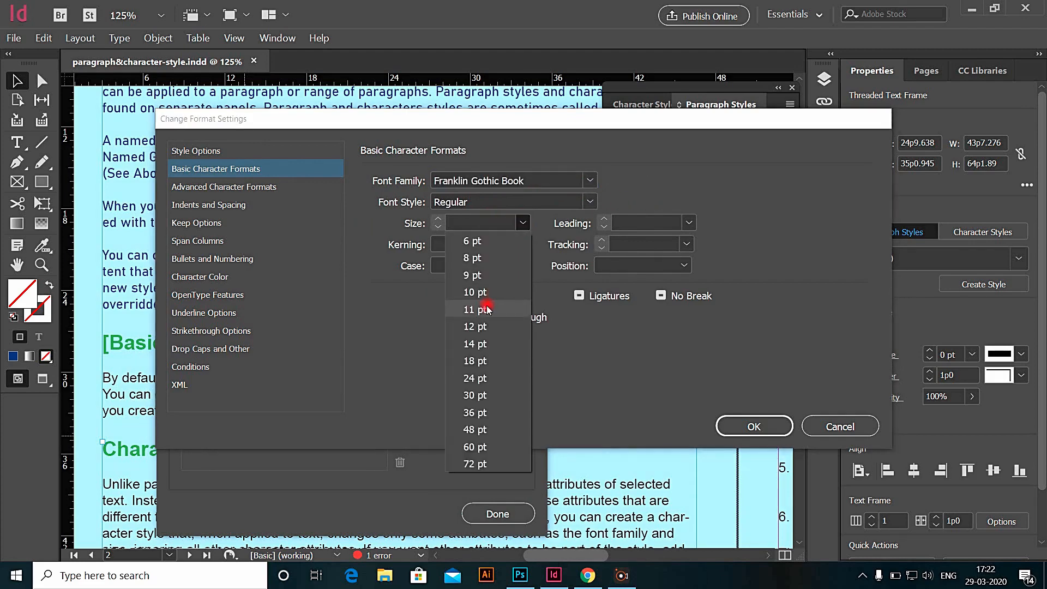
click(479, 330)
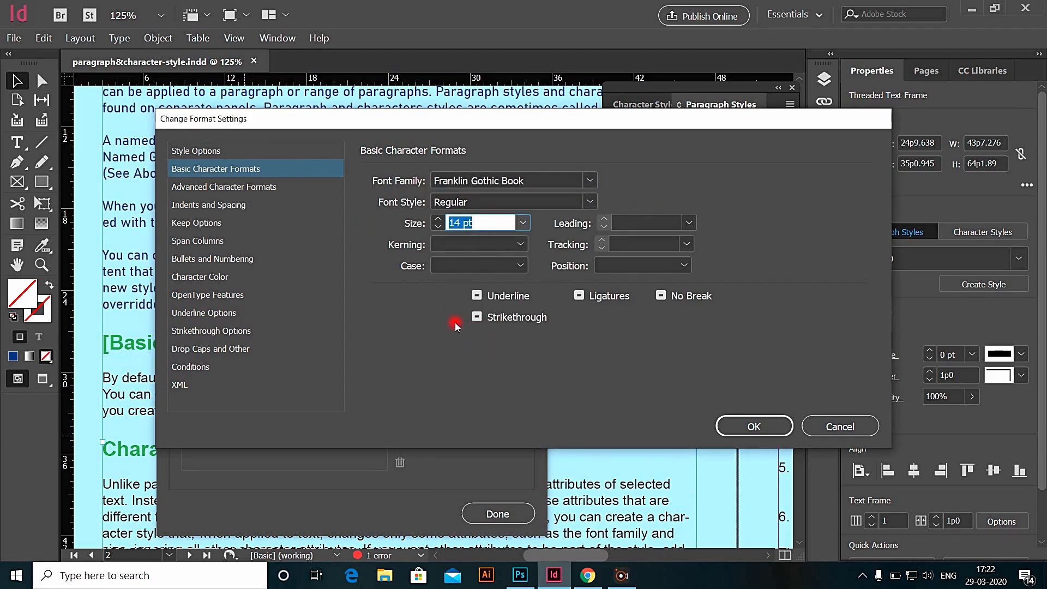
click(753, 426)
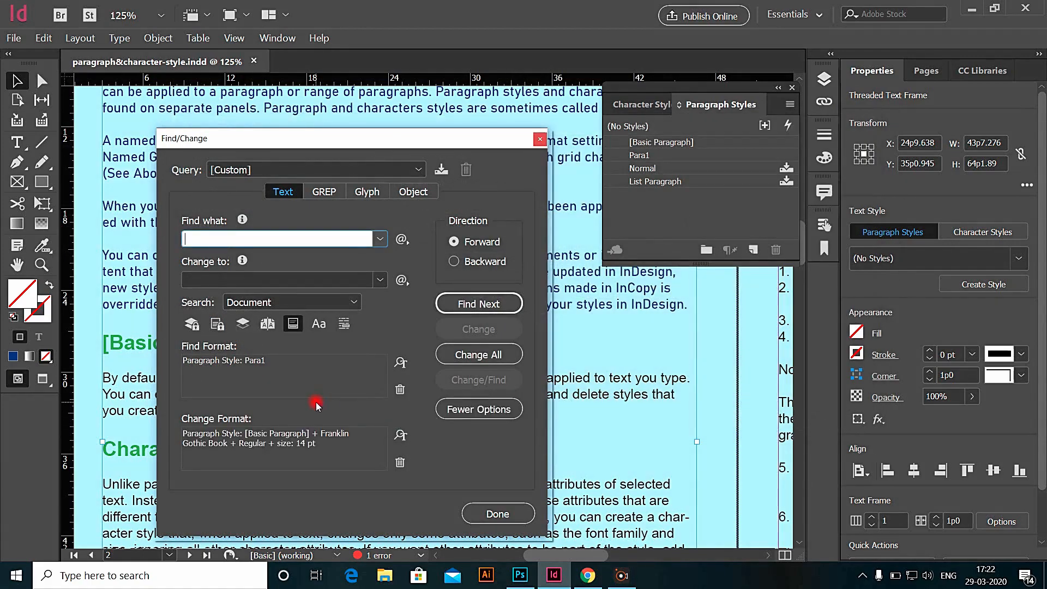
Replace all Para1 formatting in the document with the specified change format and close Find/Change
click(463, 356)
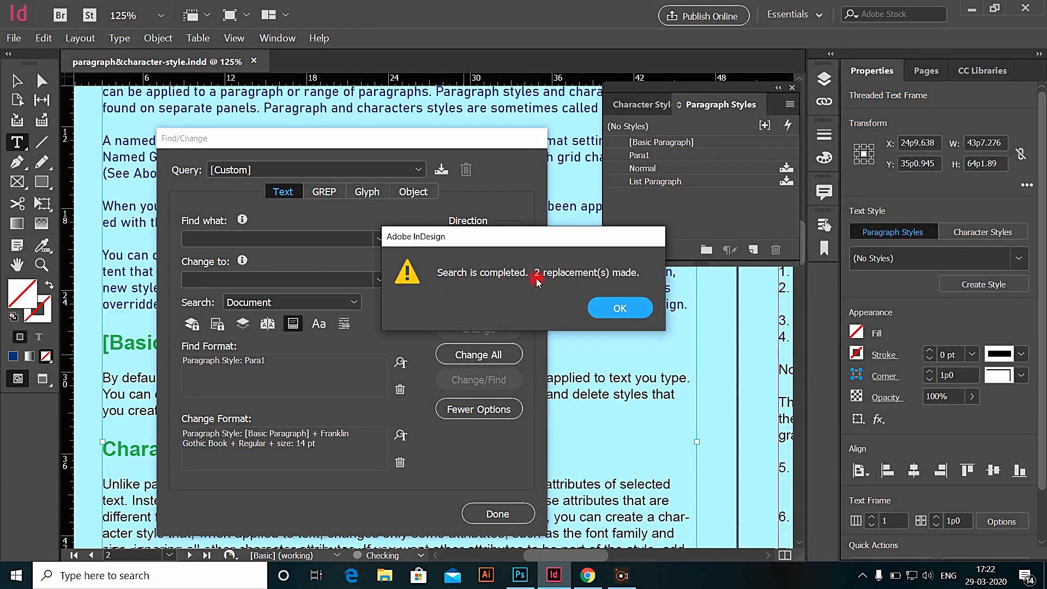
click(613, 308)
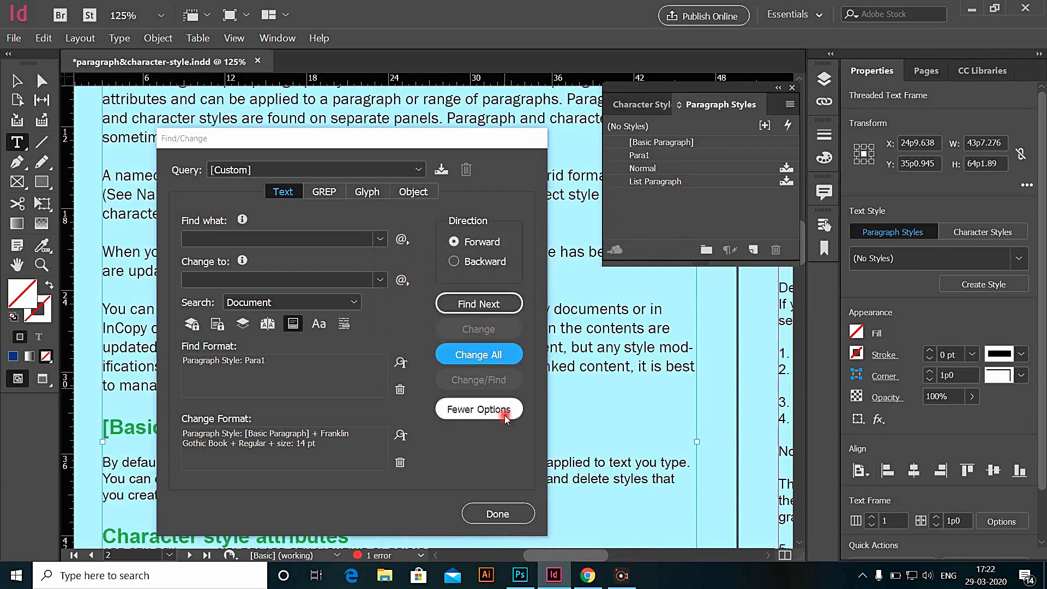
click(497, 513)
scroll(201, 335, up, 2)
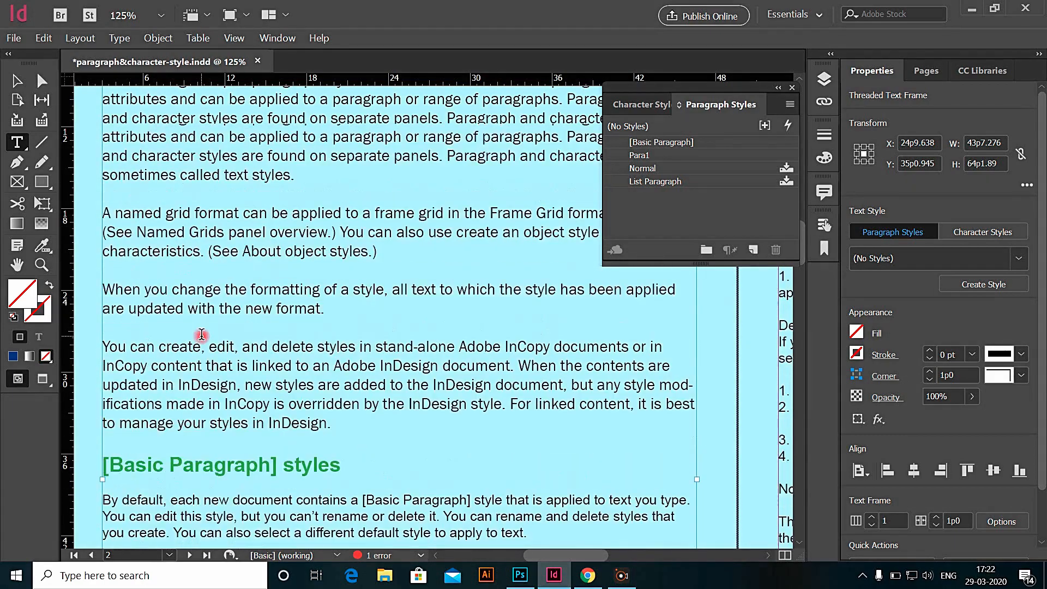
scroll(202, 334, up, 5)
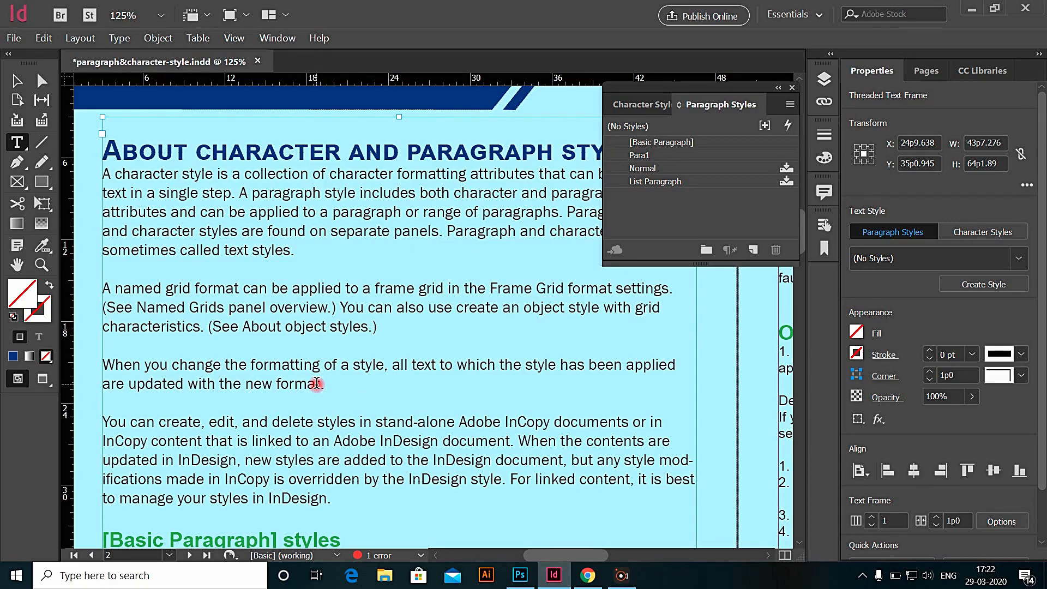
Check which character styles are applied to the body text, the main title and the [Basic Paragraph] styles heading
click(425, 233)
click(635, 104)
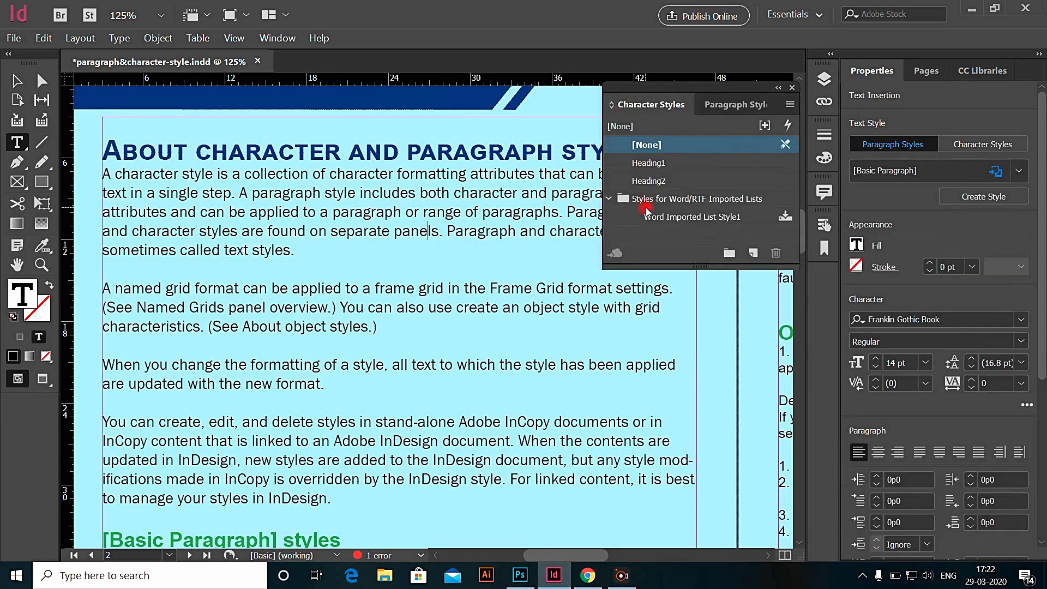
click(242, 152)
click(238, 539)
scroll(238, 539, down, 3)
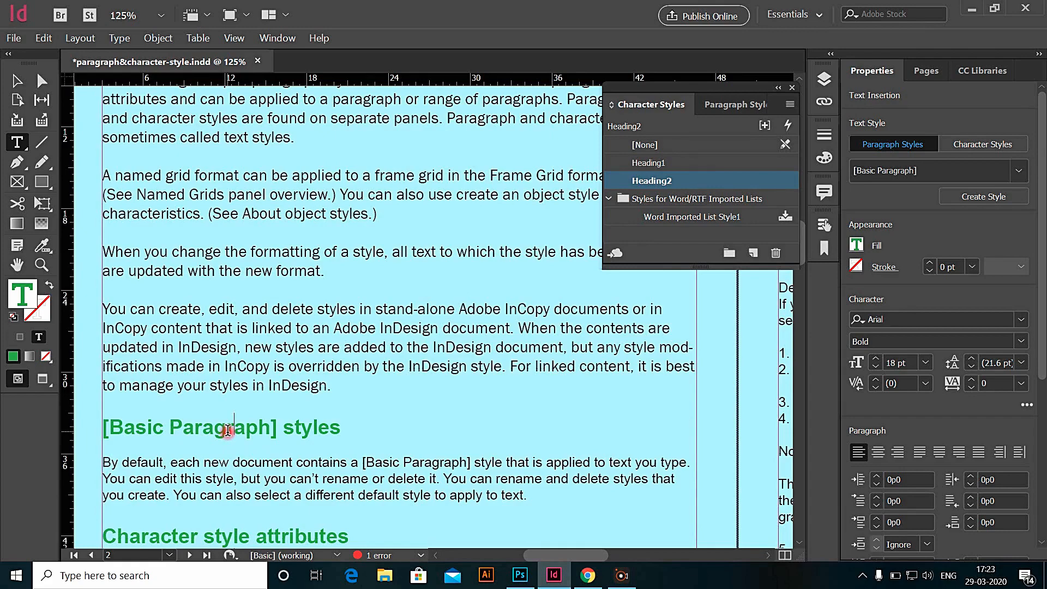
Reopen Find/Change and set the find format to the Heading2 character style with the [Basic Paragraph] paragraph style
click(43, 38)
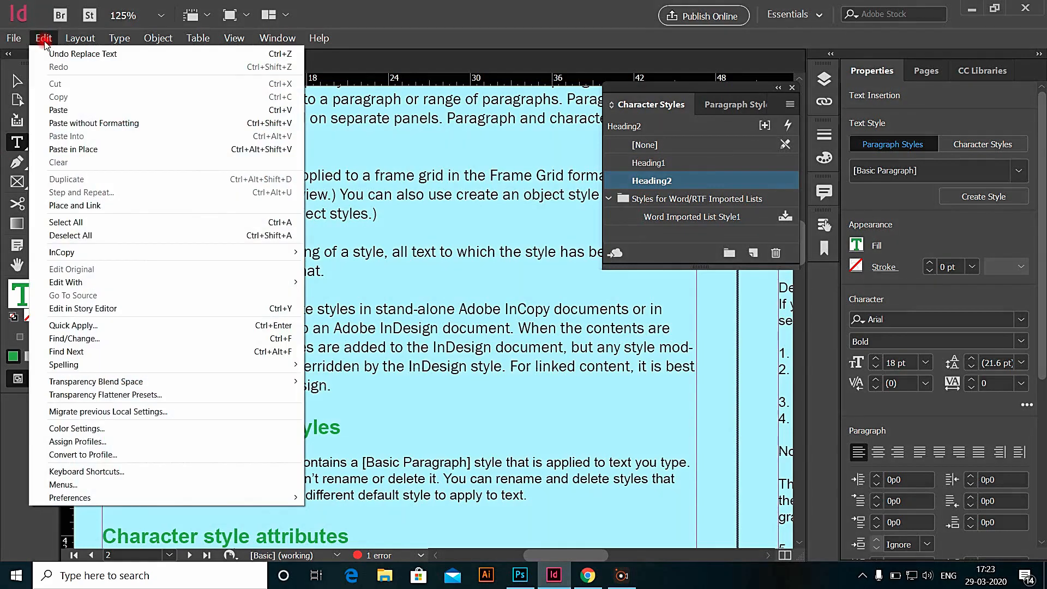
click(78, 340)
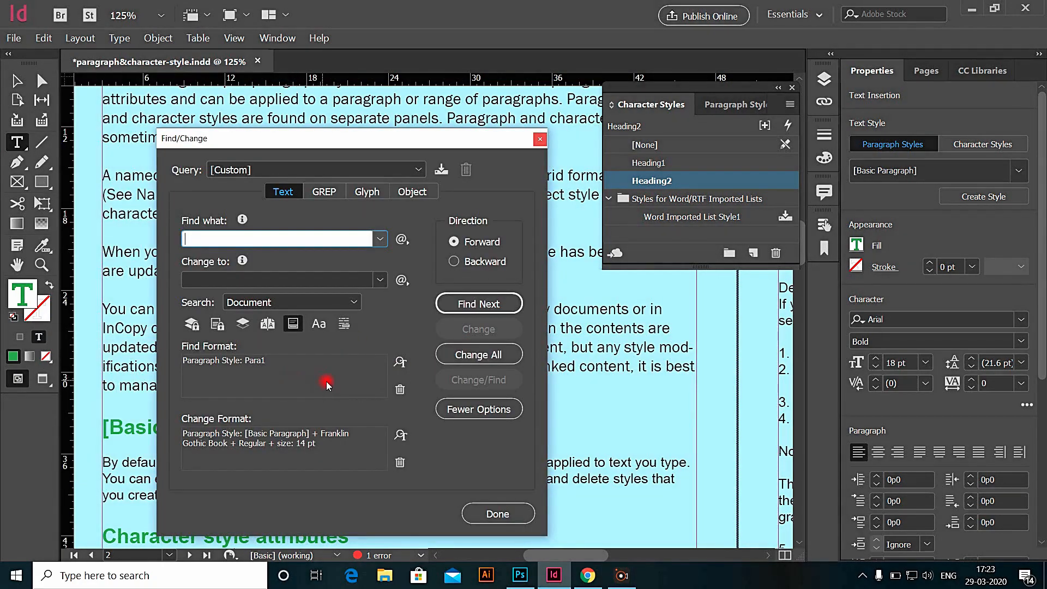
click(284, 374)
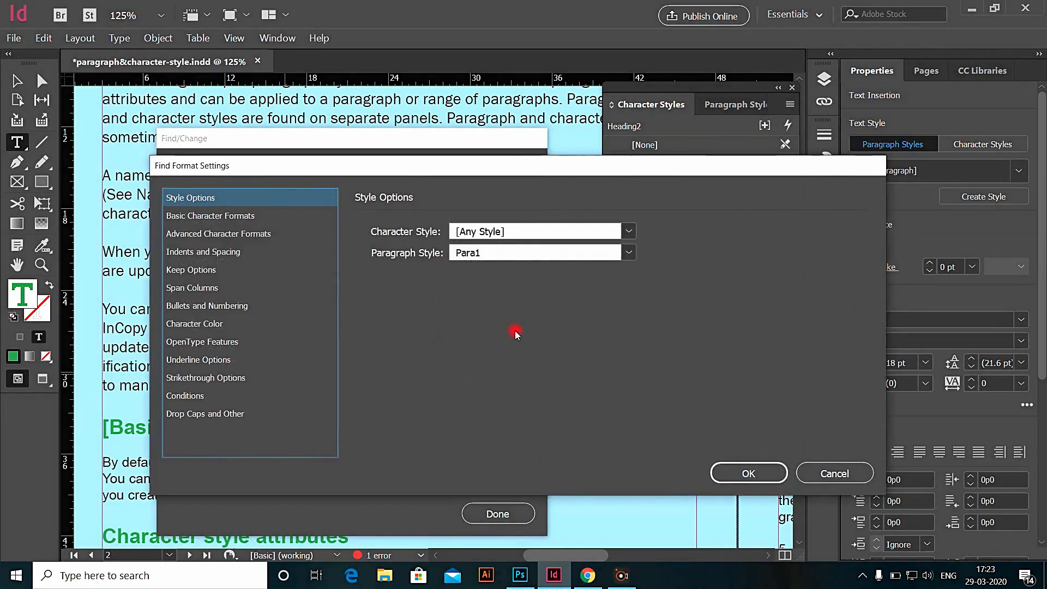
click(621, 232)
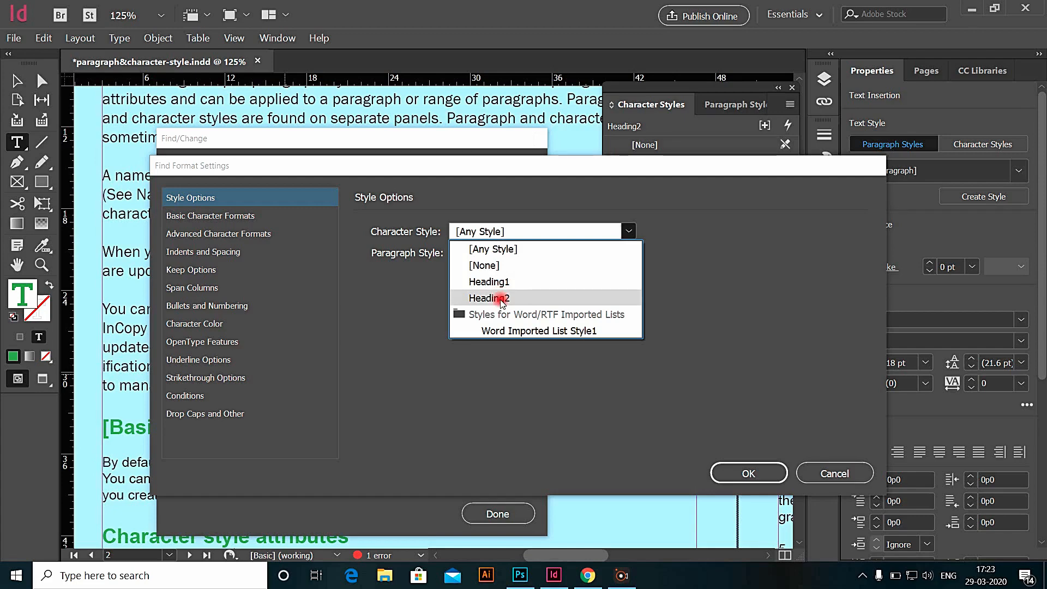
key(Escape)
click(613, 253)
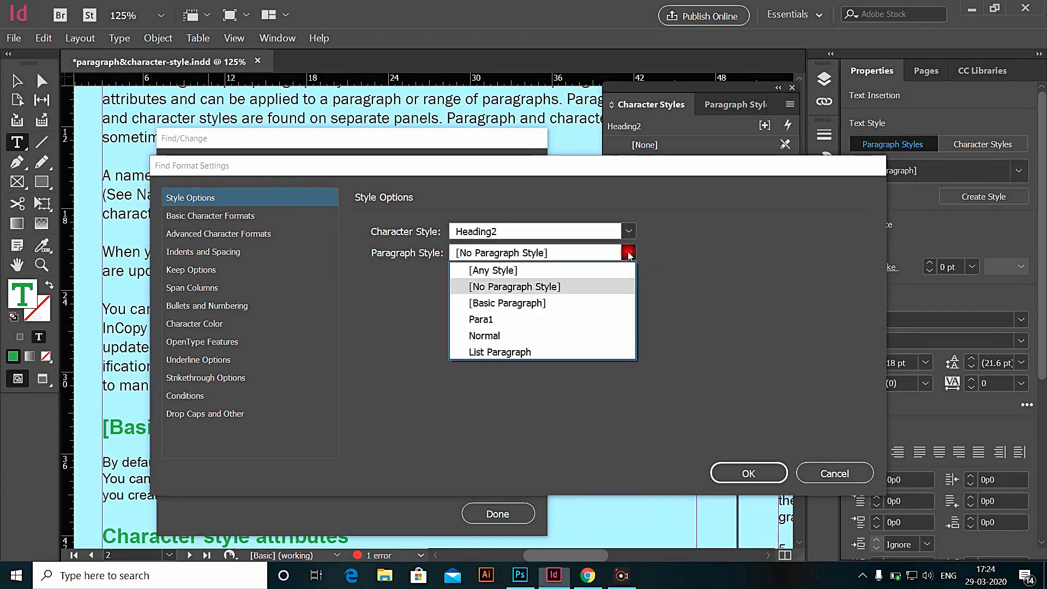
click(500, 303)
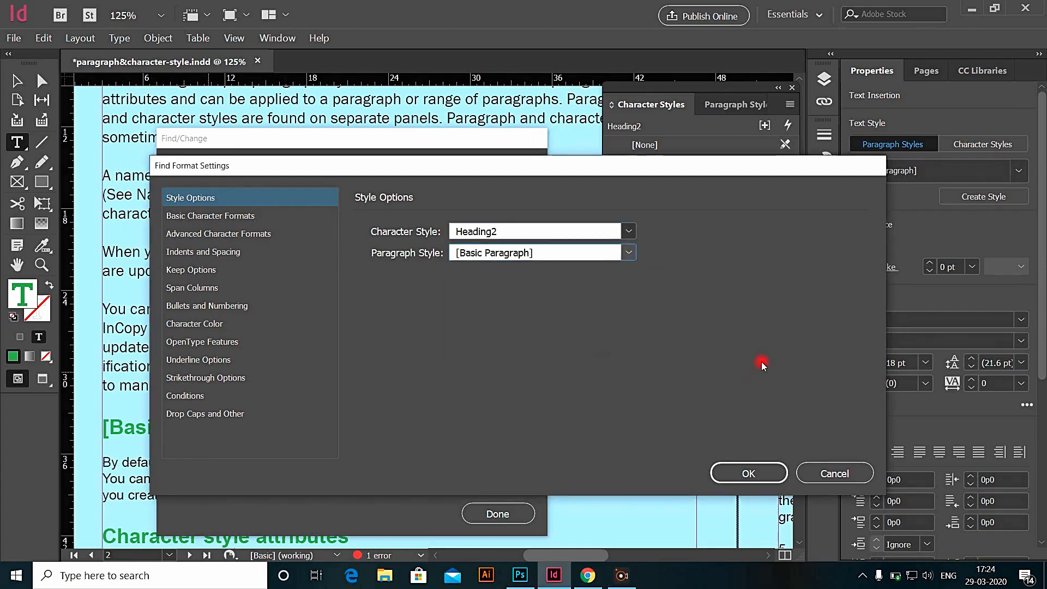
click(742, 479)
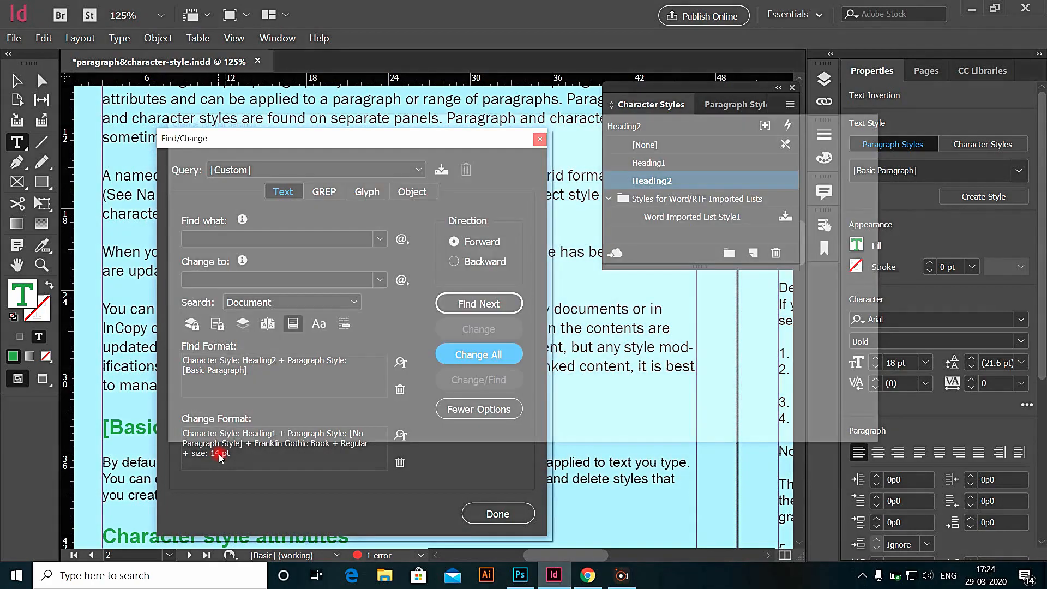
Set the paragraph style in the Find/Change change format to [Basic Paragraph]
click(229, 452)
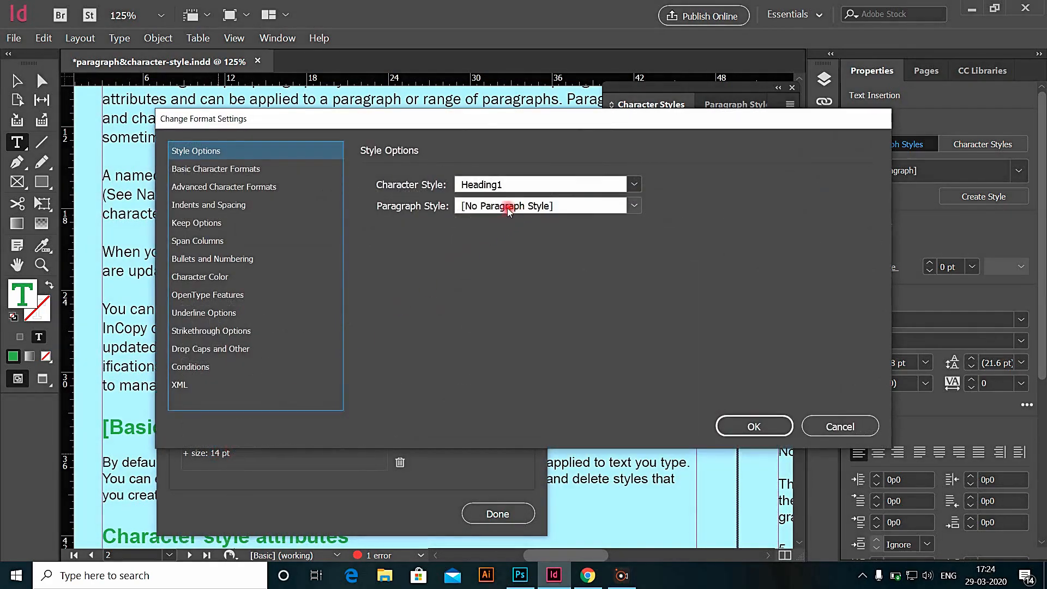
click(623, 205)
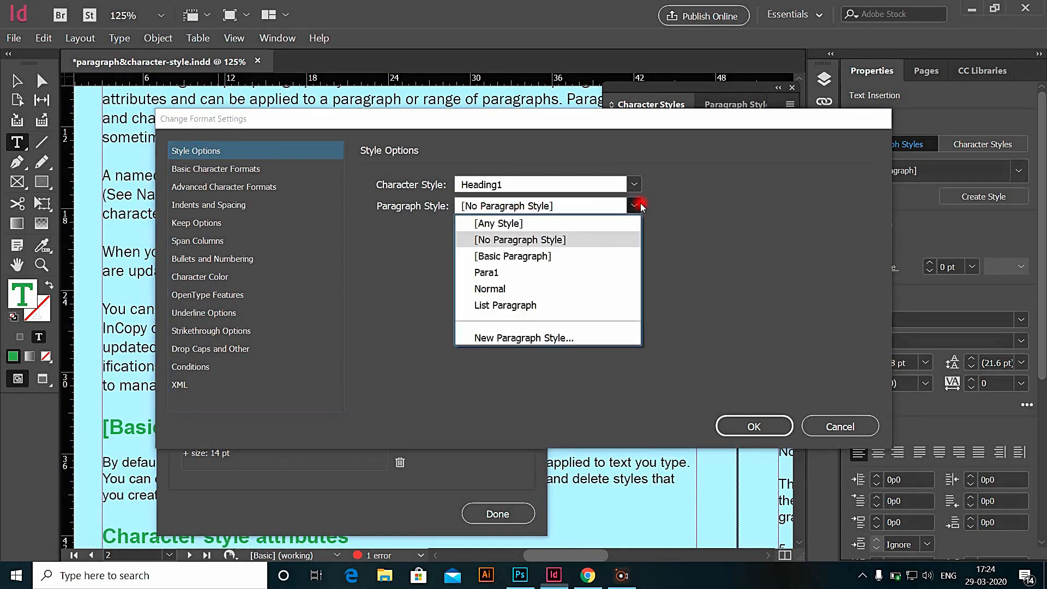
click(499, 256)
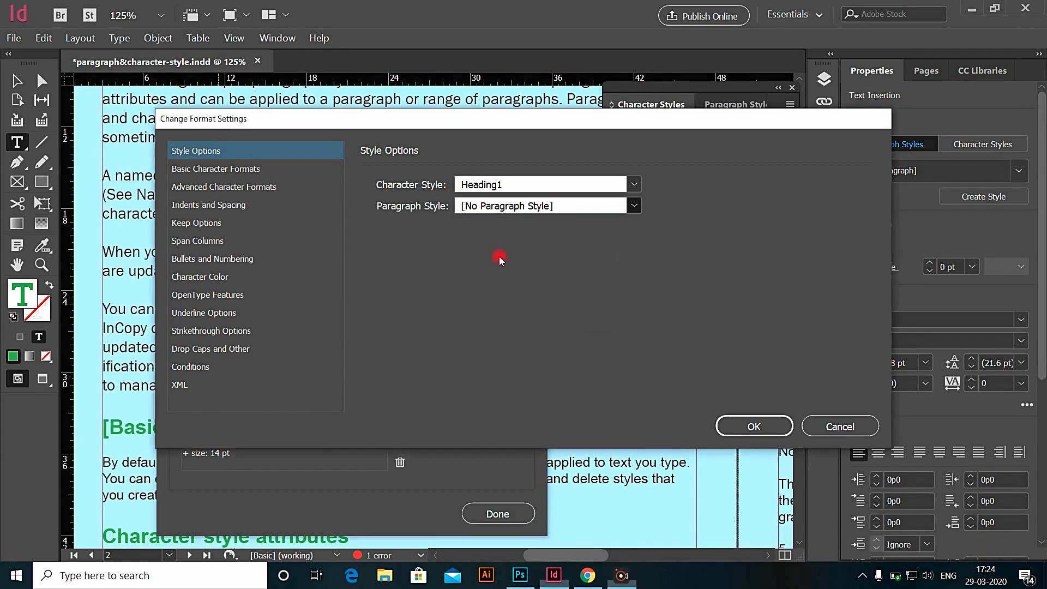
click(763, 428)
Replace all Heading2 formatting in the document with the Heading1 change format, close Find/Change and review the section headings
click(473, 355)
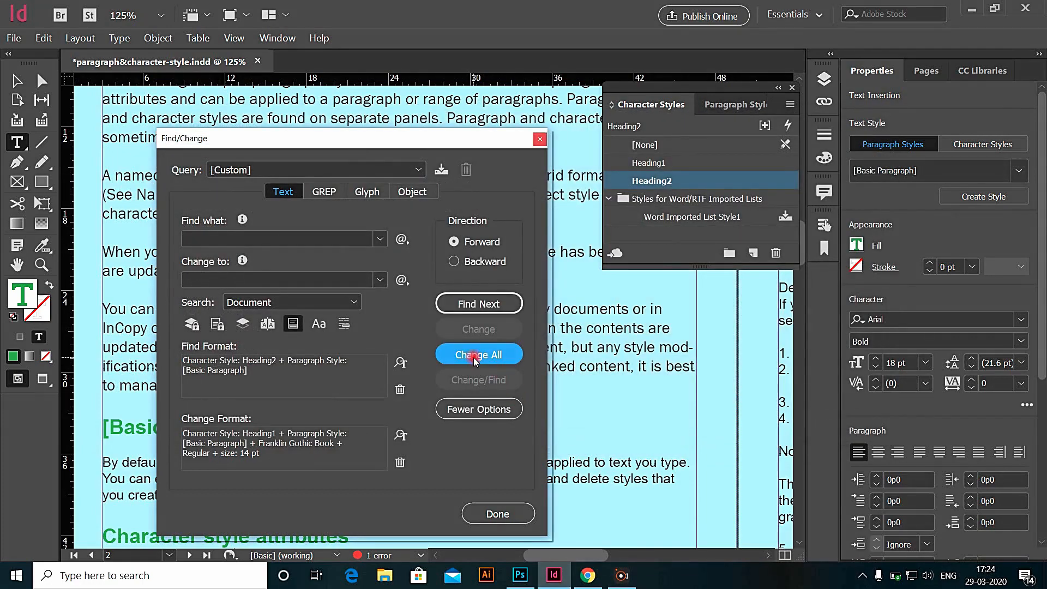
click(613, 305)
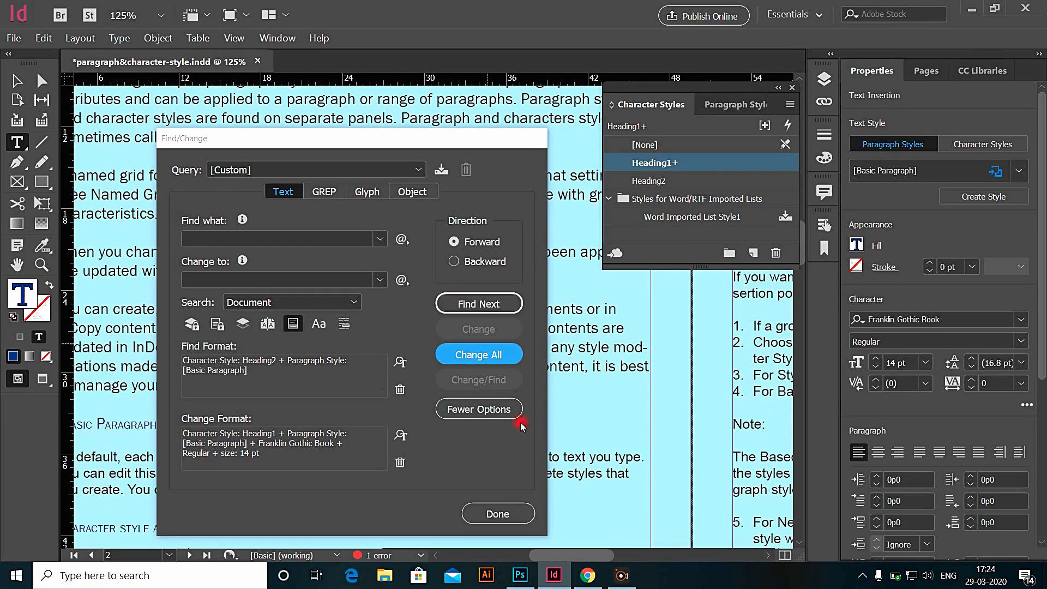
click(496, 512)
scroll(207, 426, down, 5)
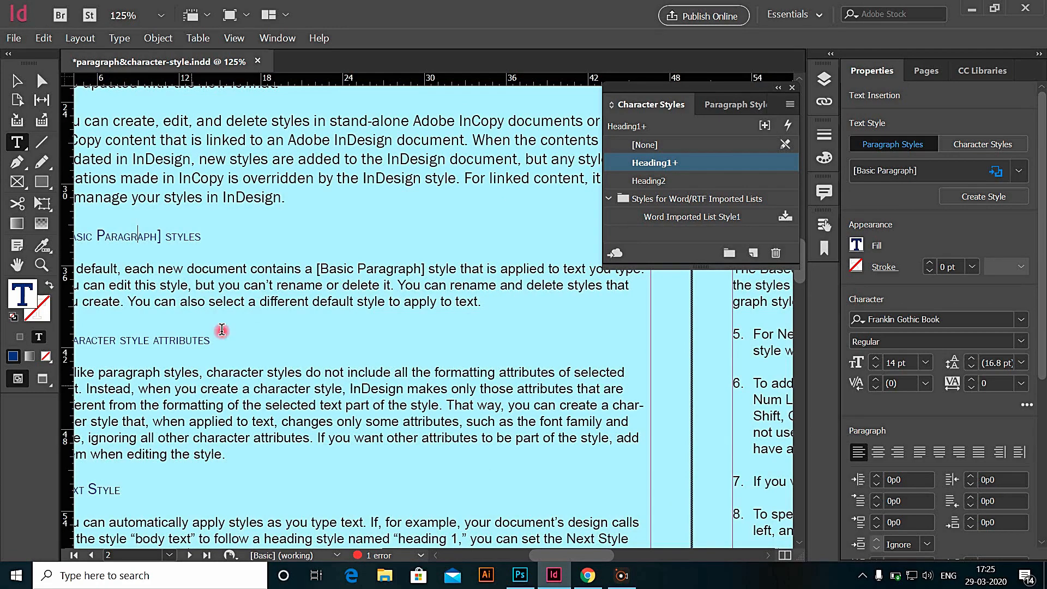
scroll(248, 310, up, 3)
scroll(183, 311, down, 4)
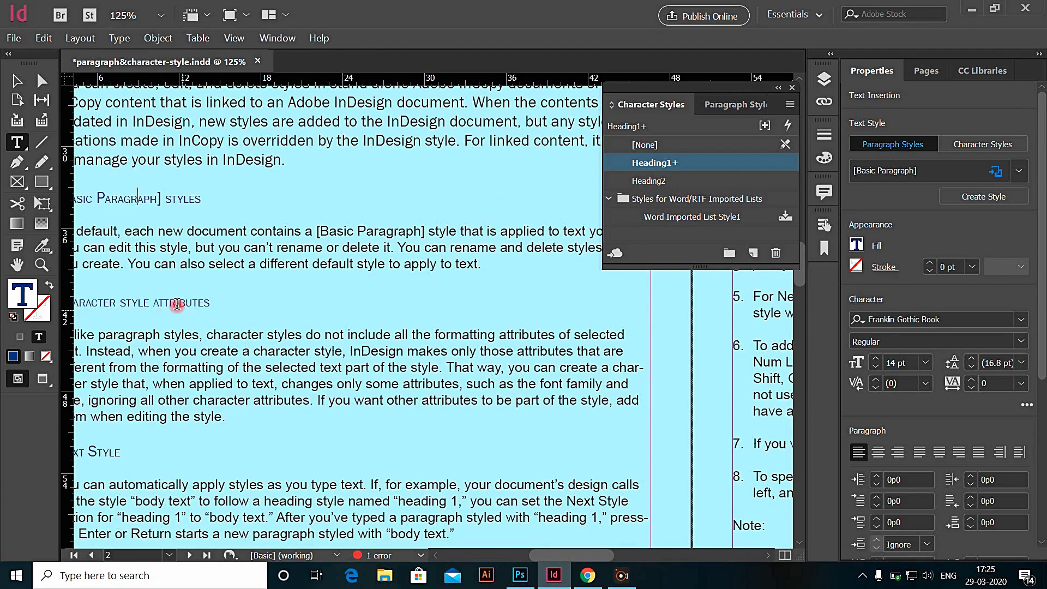
scroll(169, 319, down, 4)
scroll(171, 320, down, 1)
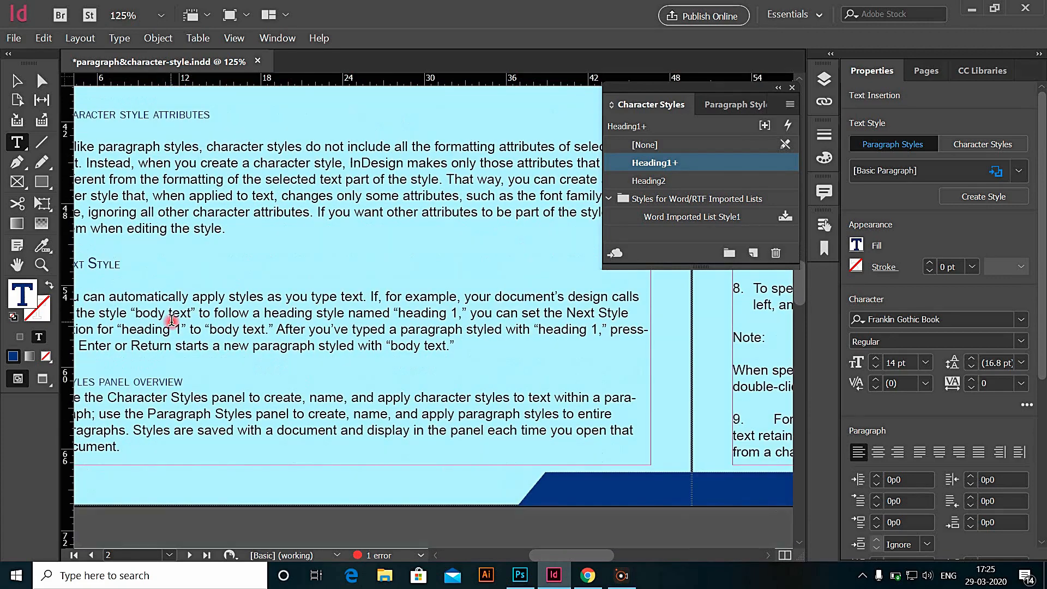